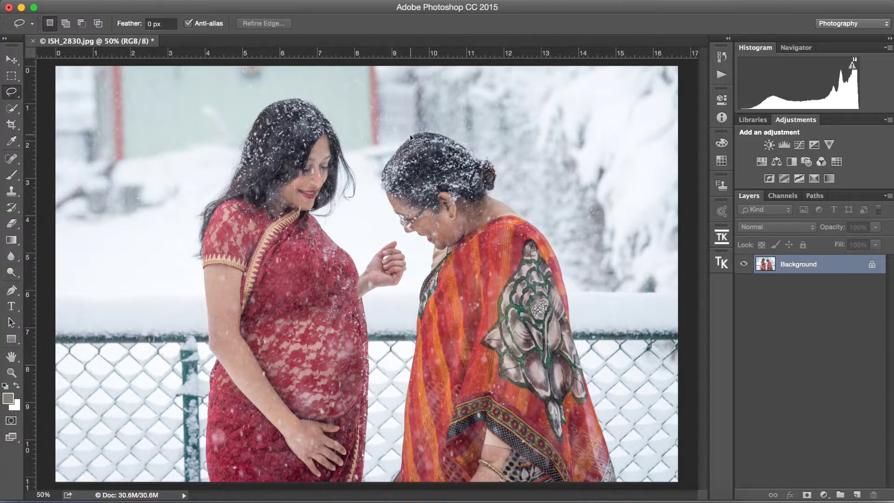
# Step: Convert the Background into an editable layer with the default settings and duplicate it
pyautogui.doubleClick(783, 263)
pyautogui.click(527, 178)
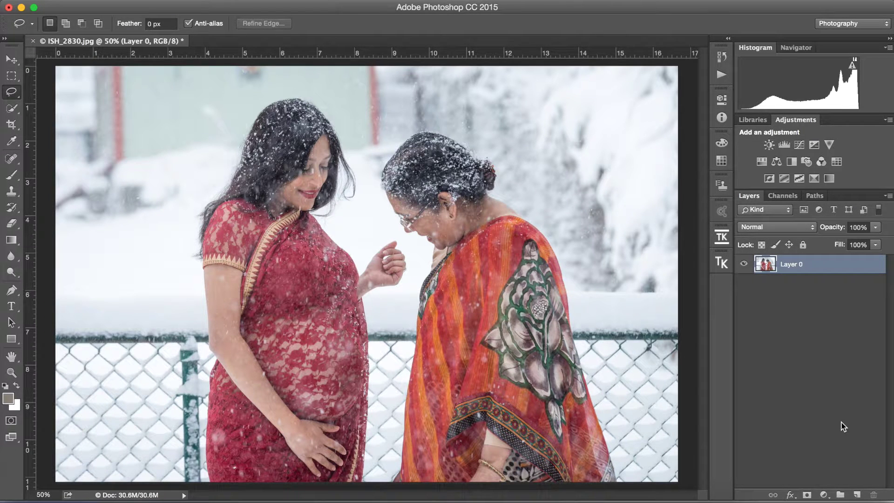
pyautogui.press('super+j')
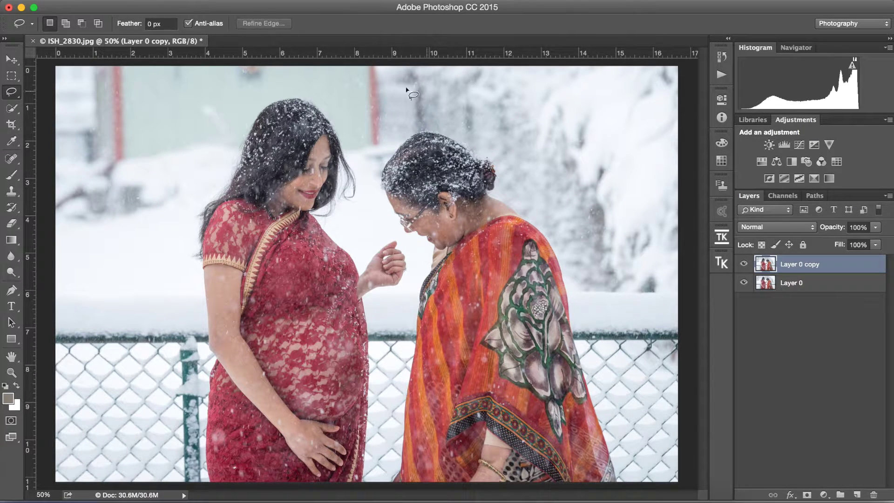
# Step: Draw a loose Lasso selection around the whole woman in the orange sari, down to the image's lower edge
pyautogui.click(413, 134)
pyautogui.moveTo(413, 134)
pyautogui.mouseDown()
pyautogui.moveTo(380, 165)
pyautogui.moveTo(376, 188)
pyautogui.moveTo(398, 236)
pyautogui.moveTo(424, 262)
pyautogui.moveTo(386, 487)
pyautogui.moveTo(397, 496)
pyautogui.moveTo(484, 500)
pyautogui.moveTo(620, 491)
pyautogui.moveTo(564, 260)
pyautogui.moveTo(546, 228)
pyautogui.moveTo(494, 195)
pyautogui.moveTo(534, 219)
pyautogui.moveTo(501, 193)
pyautogui.moveTo(489, 156)
pyautogui.mouseUp()
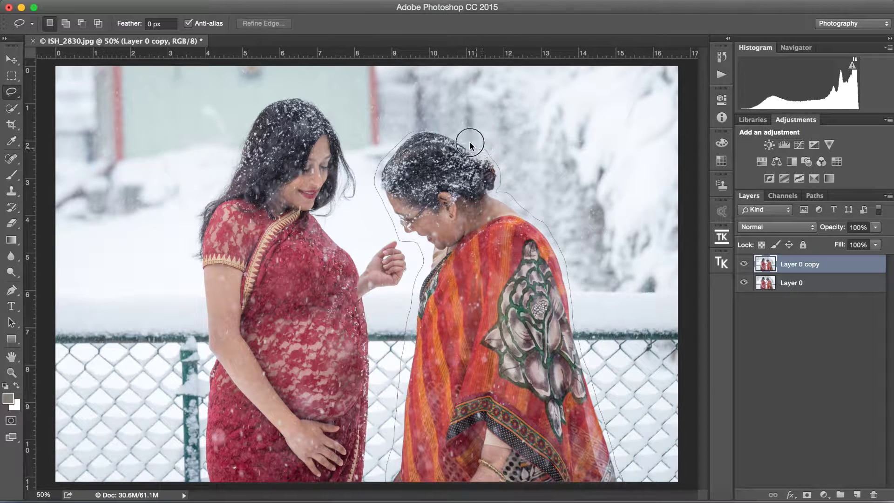
pyautogui.moveTo(437, 128)
pyautogui.mouseDown()
pyautogui.moveTo(421, 122)
pyautogui.moveTo(409, 135)
pyautogui.mouseUp()
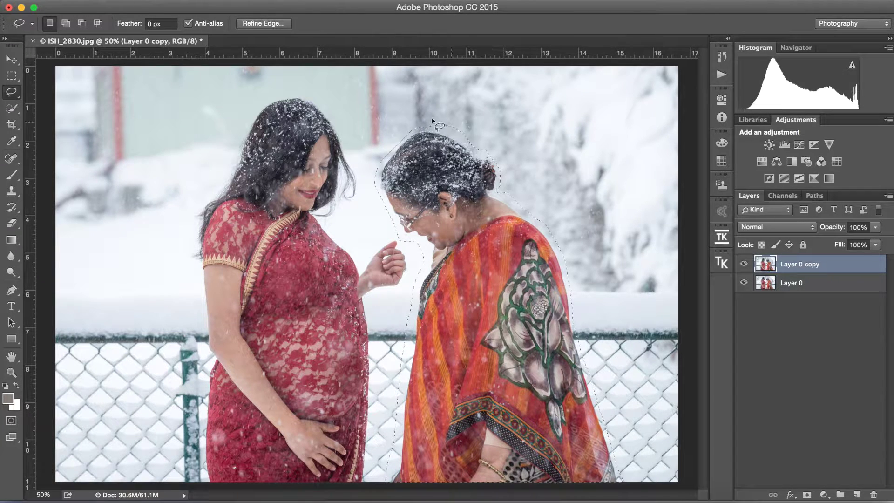
# Step: Fill the selected woman with Content-Aware at 100% opacity in Normal mode, and hide Layer 0
pyautogui.click(142, 2)
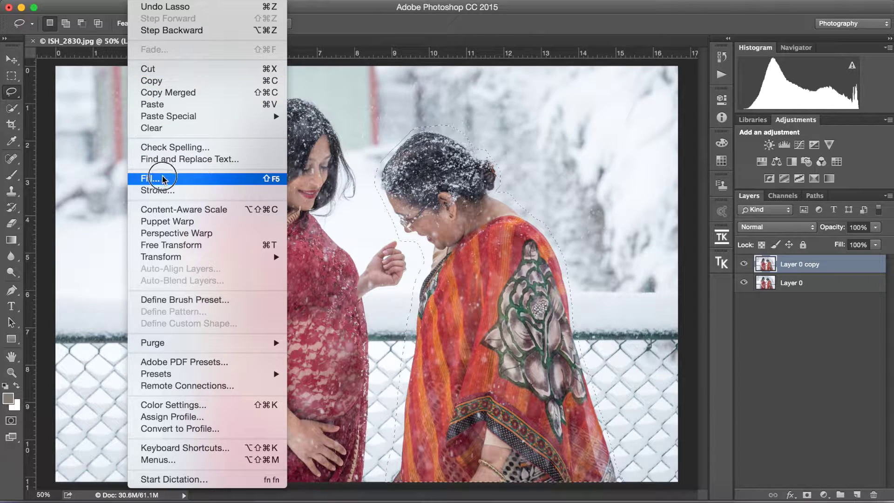
pyautogui.click(208, 178)
pyautogui.click(443, 148)
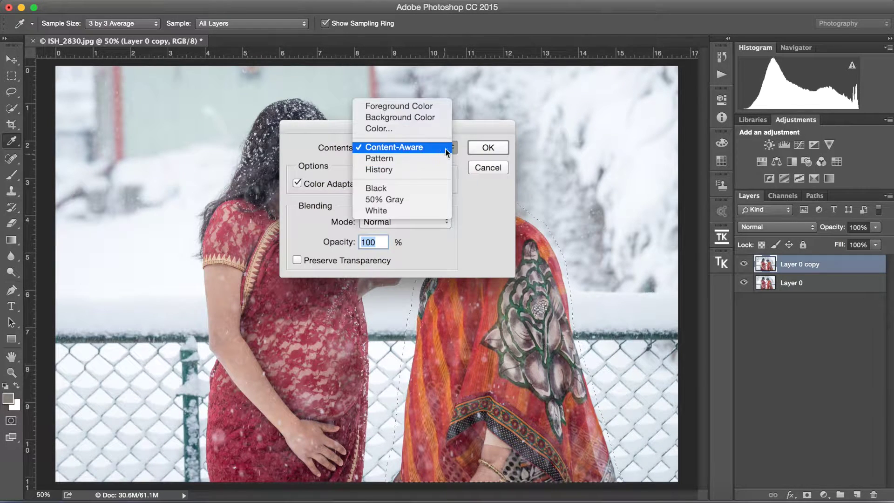
pyautogui.click(442, 148)
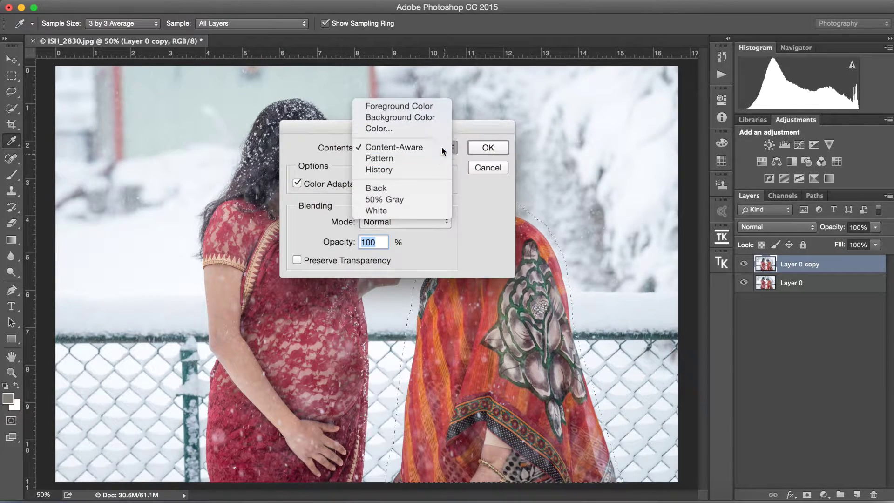
pyautogui.click(485, 148)
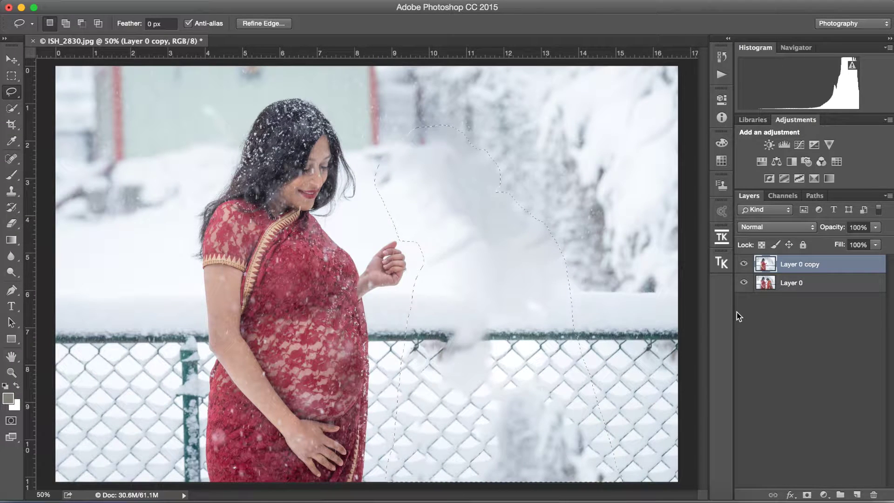
pyautogui.click(743, 282)
pyautogui.click(523, 311)
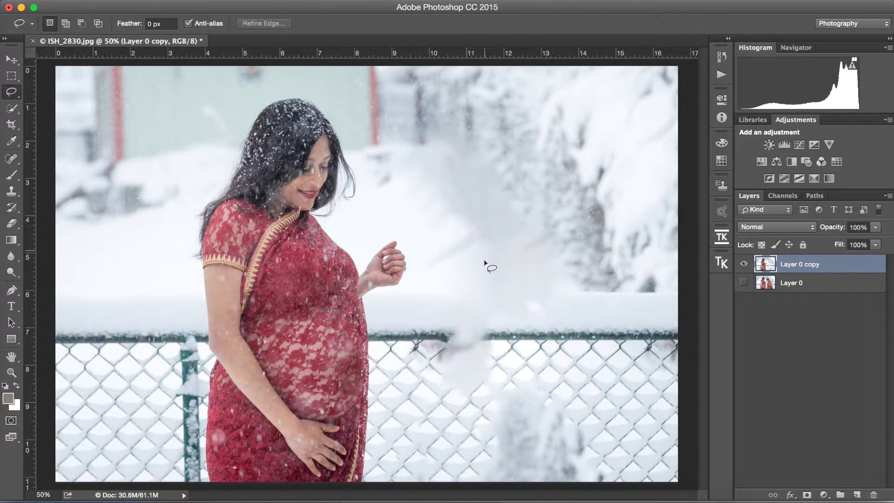
# Step: Lasso the grey snowy patch covering the lower fence and replace it with a Content-Aware fill
pyautogui.moveTo(538, 375)
pyautogui.mouseDown()
pyautogui.moveTo(499, 386)
pyautogui.moveTo(482, 485)
pyautogui.mouseUp()
pyautogui.moveTo(606, 461)
pyautogui.mouseDown()
pyautogui.moveTo(580, 405)
pyautogui.moveTo(545, 371)
pyautogui.moveTo(531, 373)
pyautogui.mouseUp()
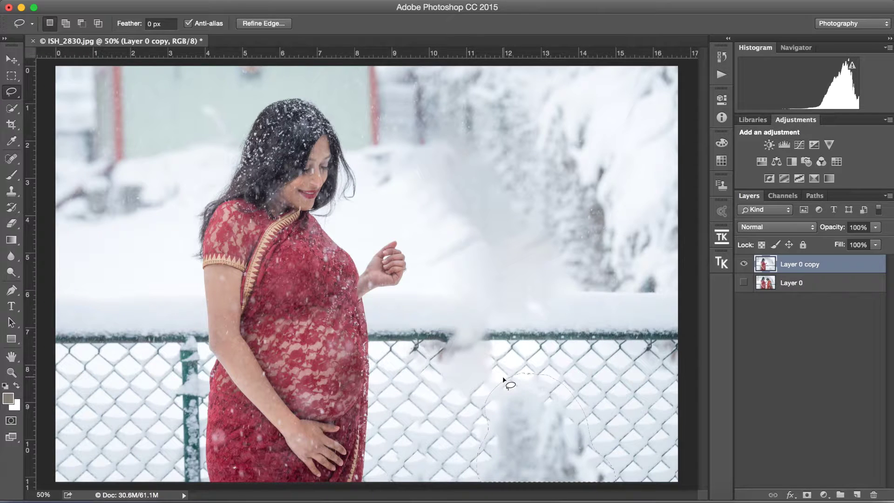
pyautogui.press('shift')
pyautogui.hotkey('shift', 'BackSpace')
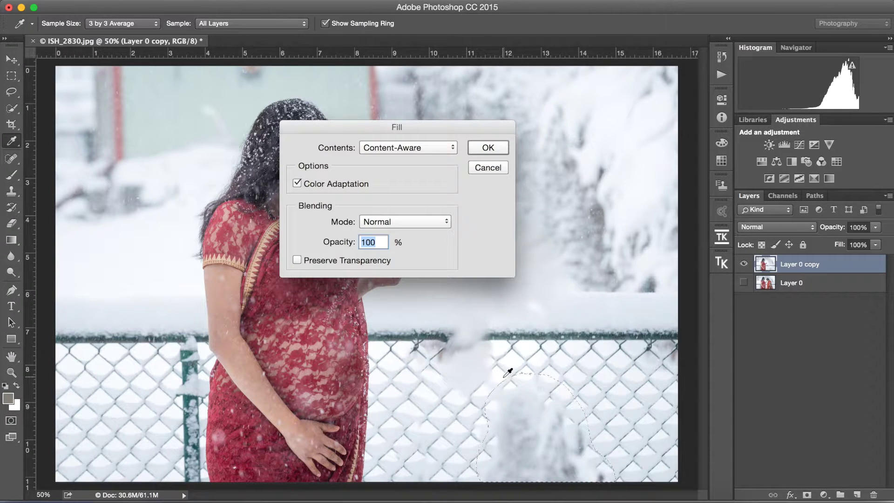
pyautogui.click(488, 148)
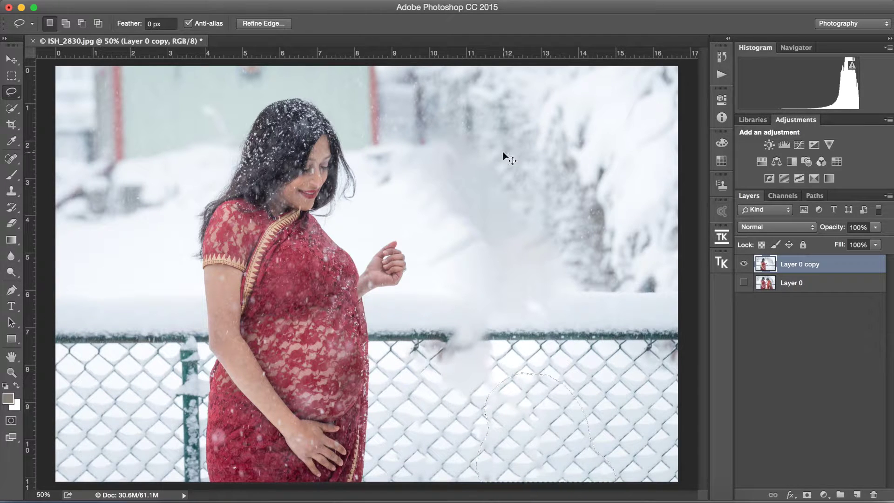
pyautogui.press('super+d')
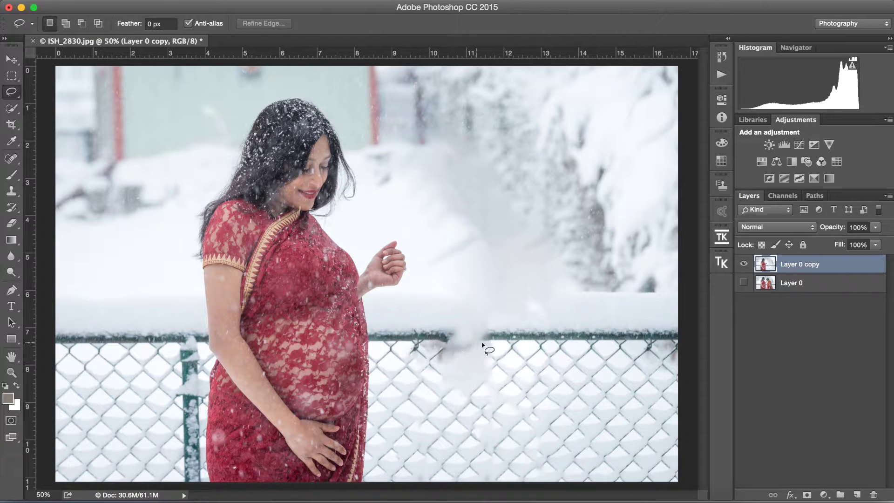
# Step: Lasso the blurred gap in the fence's top rail and repair it with a Content-Aware fill
pyautogui.moveTo(486, 330)
pyautogui.mouseDown()
pyautogui.moveTo(443, 320)
pyautogui.moveTo(413, 339)
pyautogui.moveTo(430, 376)
pyautogui.moveTo(460, 395)
pyautogui.moveTo(480, 388)
pyautogui.moveTo(492, 337)
pyautogui.mouseUp()
pyautogui.press('shift')
pyautogui.hotkey('shift', 'BackSpace')
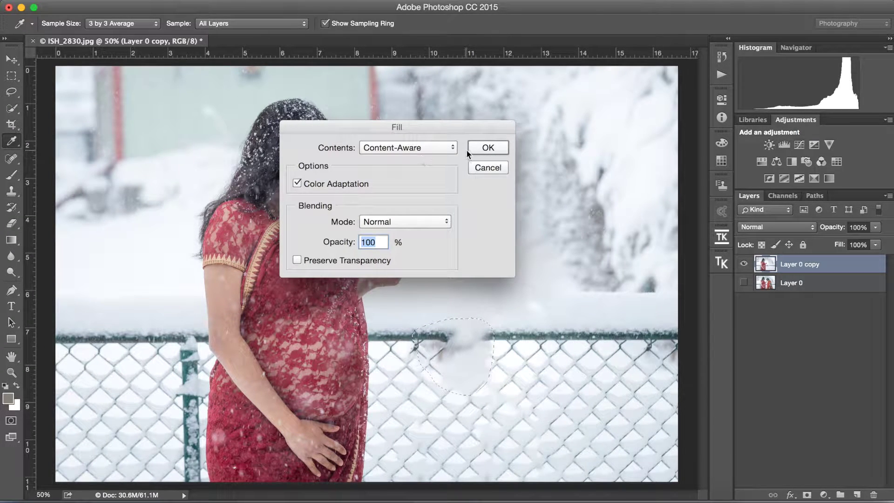
pyautogui.click(486, 148)
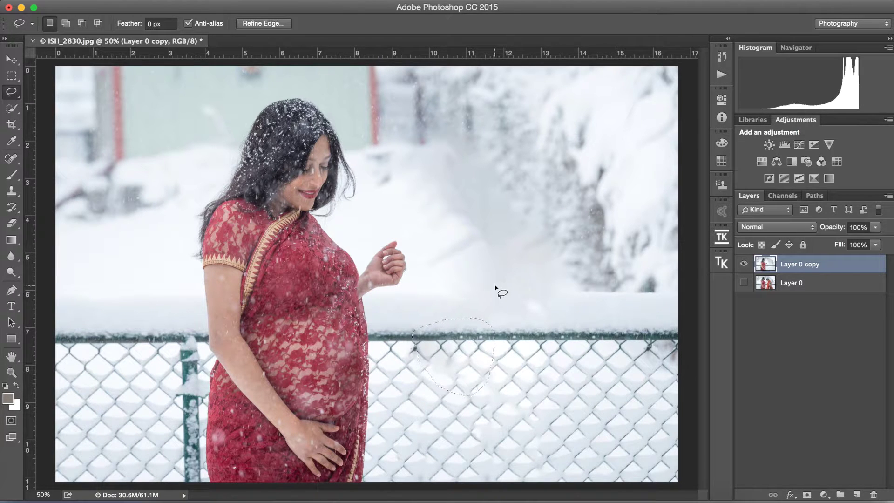
# Step: Run the Content-Aware fill again on the same fence rail selection and clear the selection
pyautogui.press('shift')
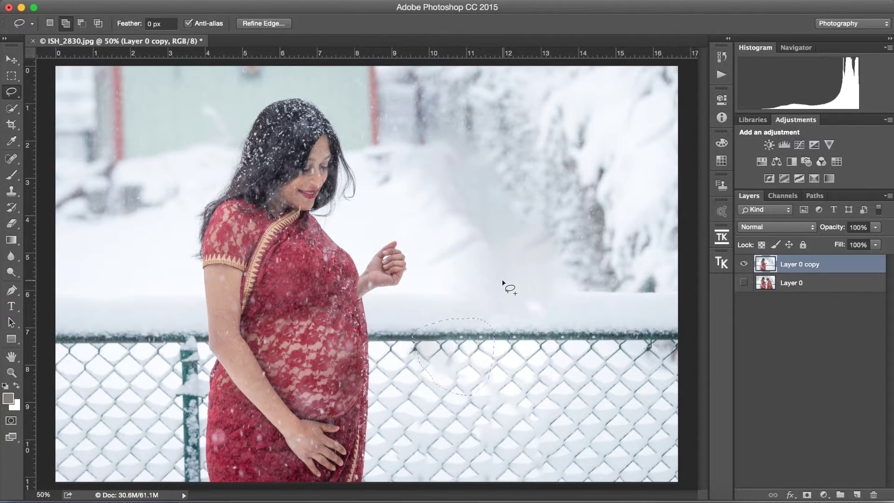
pyautogui.hotkey('shift', 'Delete')
pyautogui.click(482, 143)
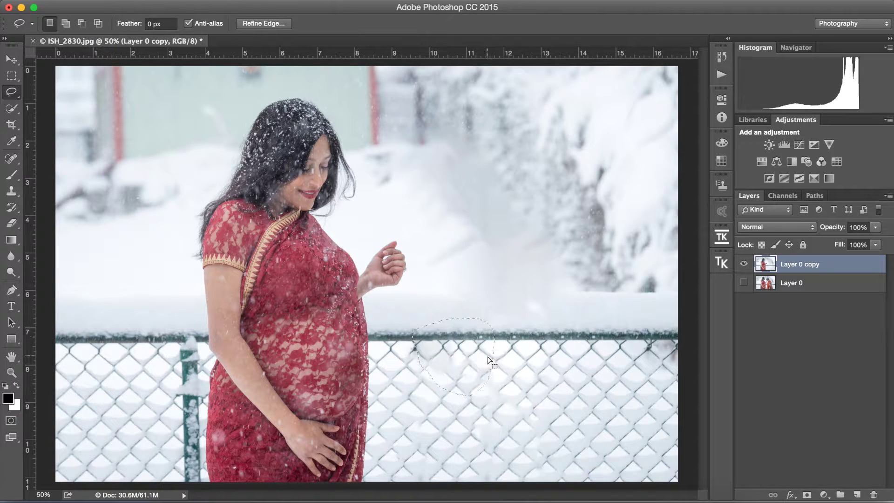
pyautogui.hotkey('ctrl', 'd')
# Step: Lasso a wider oval around the repaired fence rail, fill it with Content-Aware and deselect
pyautogui.moveTo(494, 321)
pyautogui.mouseDown()
pyautogui.moveTo(429, 312)
pyautogui.moveTo(398, 346)
pyautogui.moveTo(475, 382)
pyautogui.moveTo(508, 341)
pyautogui.mouseUp()
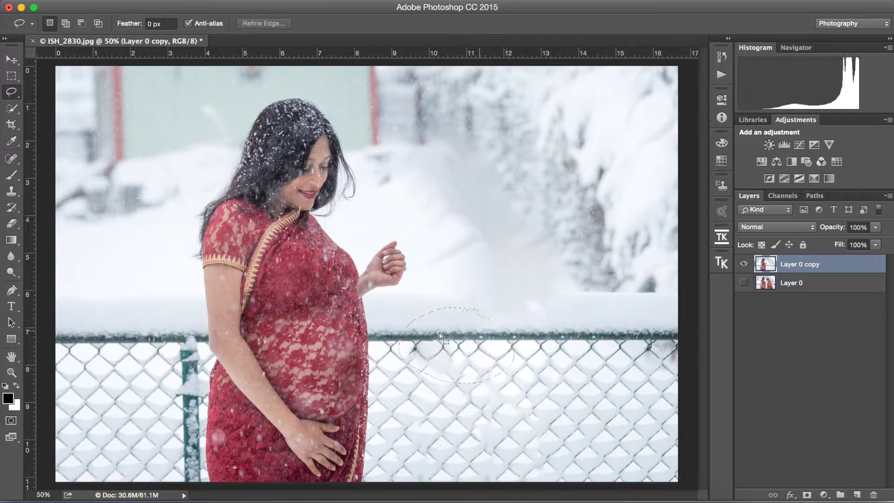
pyautogui.press('shift')
pyautogui.hotkey('shift', 'BackSpace')
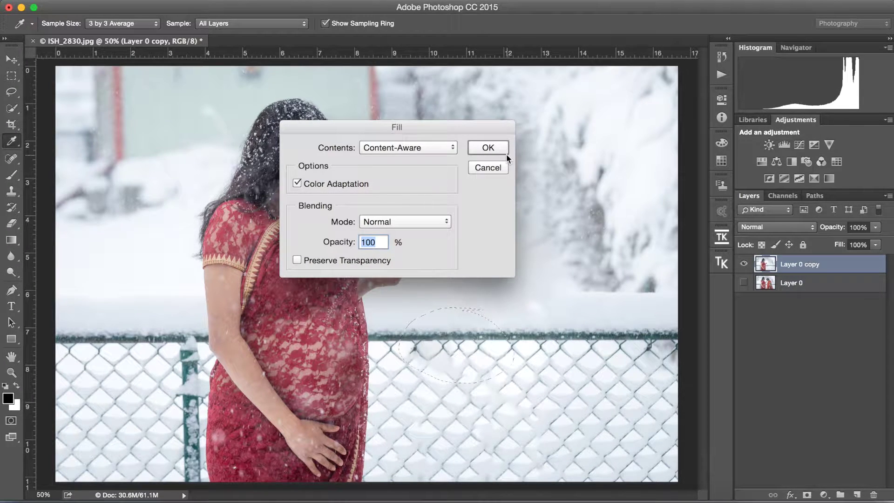
pyautogui.click(486, 149)
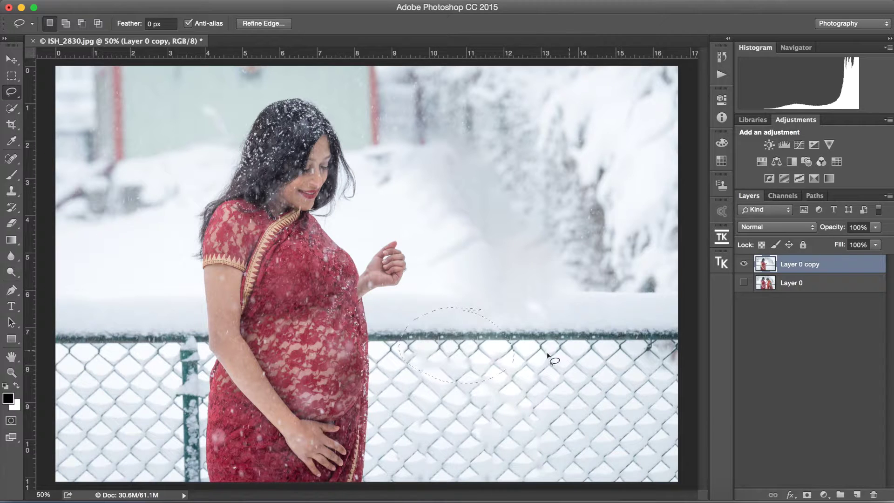
pyautogui.click(478, 305)
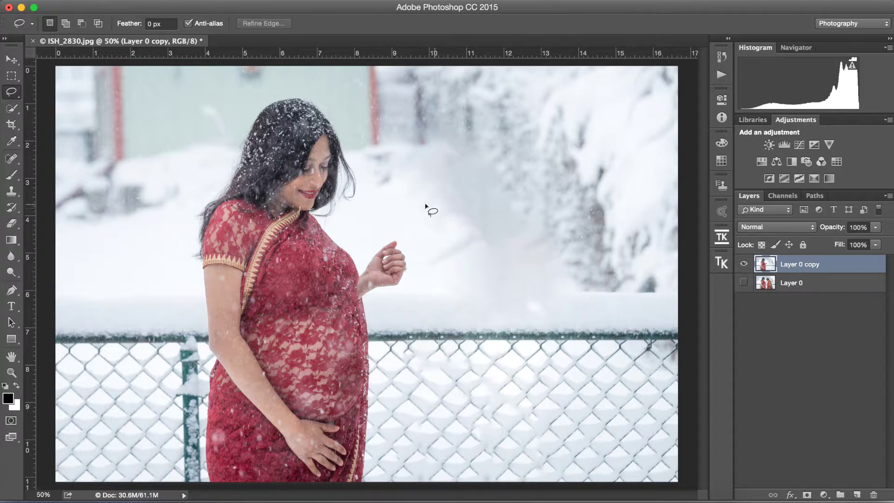
# Step: Set up the Clone Stamp tool with a 250 px brush, 60% opacity and 80% flow
pyautogui.click(14, 192)
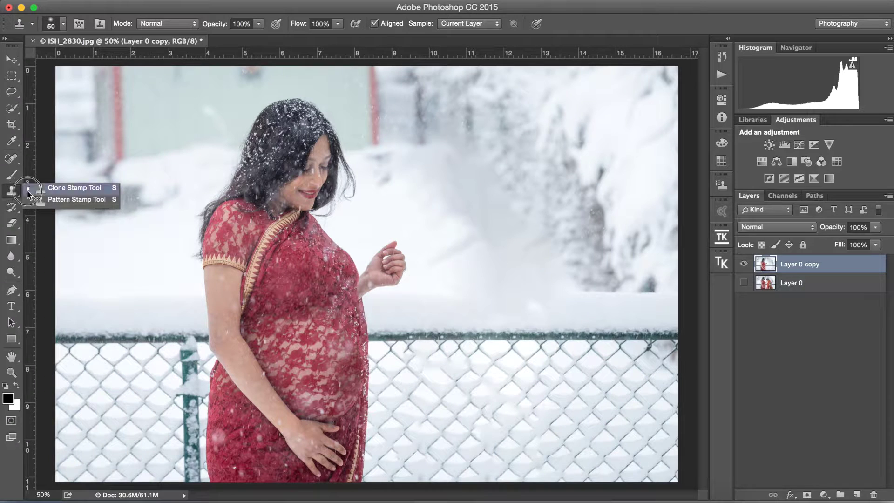
pyautogui.click(46, 188)
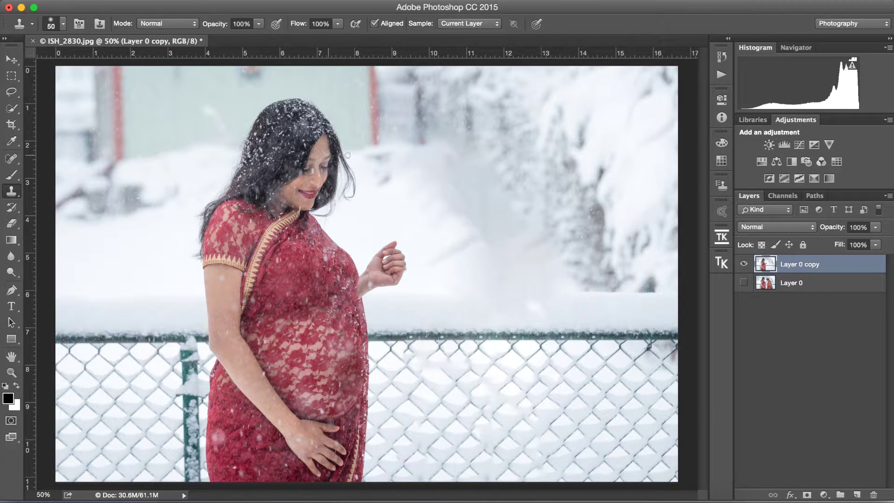
pyautogui.press(']')
pyautogui.press(']')
pyautogui.press(']')
pyautogui.press(']')
pyautogui.press(']')
pyautogui.press(']')
pyautogui.click(402, 244)
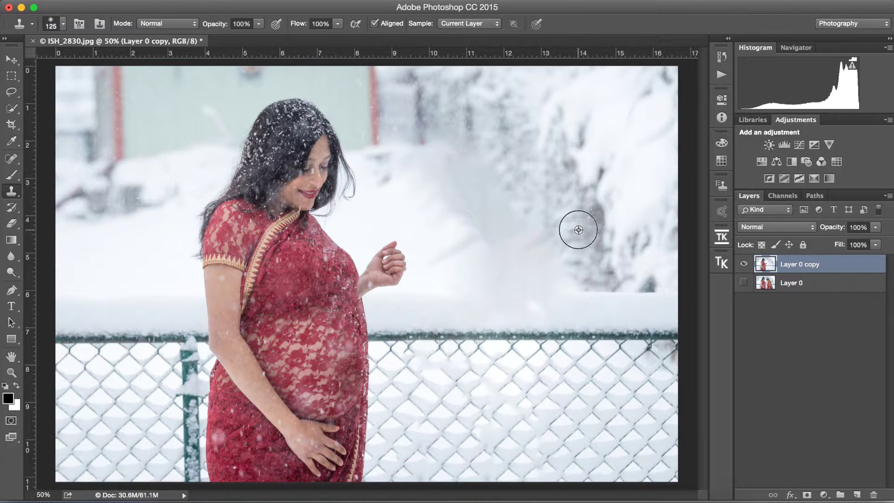
pyautogui.press(']')
pyautogui.press(']')
pyautogui.press(']')
pyautogui.press(']')
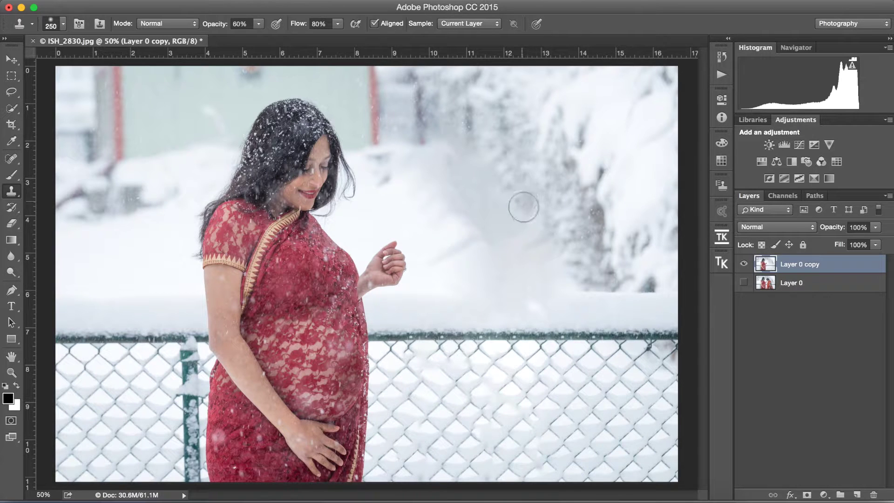
# Step: Clone tree texture over the grey smear beside the trees, and clean snow beside it with a 400 px brush
pyautogui.moveTo(525, 196)
pyautogui.mouseDown()
pyautogui.moveTo(546, 223)
pyautogui.moveTo(543, 194)
pyautogui.moveTo(483, 166)
pyautogui.moveTo(479, 155)
pyautogui.moveTo(480, 171)
pyautogui.moveTo(502, 197)
pyautogui.moveTo(512, 194)
pyautogui.moveTo(497, 154)
pyautogui.moveTo(519, 191)
pyautogui.moveTo(533, 182)
pyautogui.moveTo(581, 202)
pyautogui.mouseUp()
pyautogui.keyDown('alt'); pyautogui.click(581, 232); pyautogui.keyUp('alt')
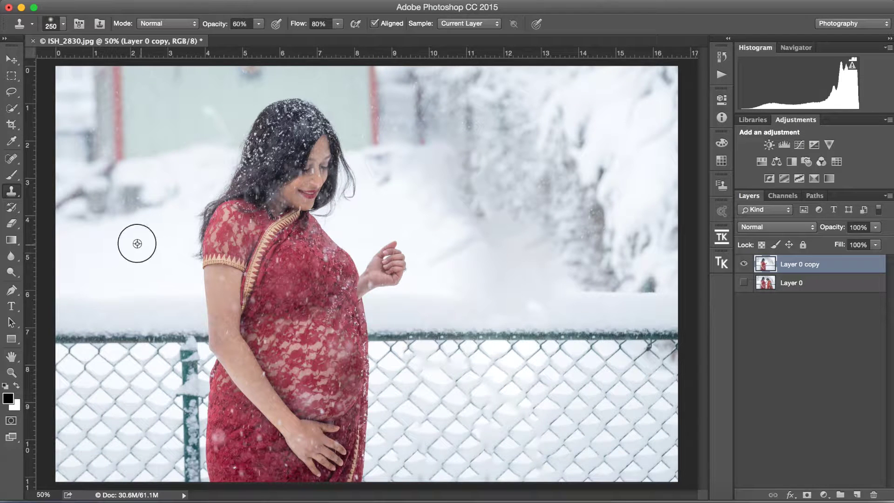
pyautogui.press(']')
pyautogui.press(']')
pyautogui.press(']')
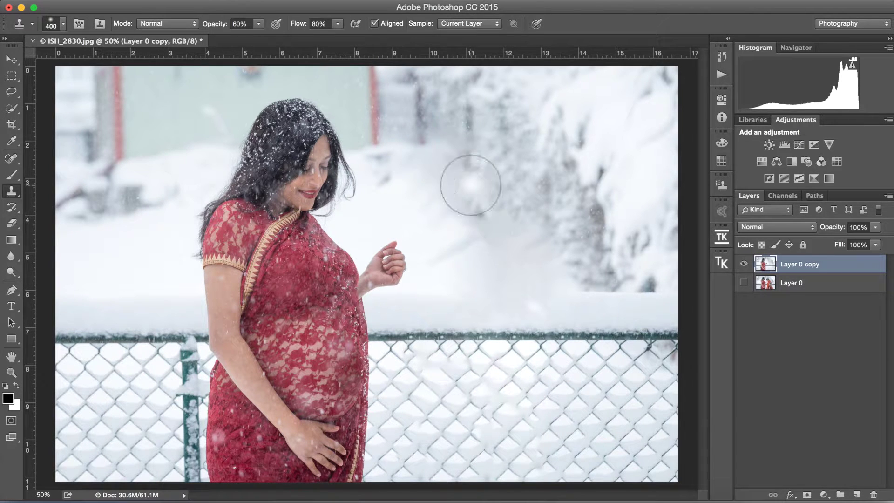
pyautogui.moveTo(429, 191)
pyautogui.mouseDown()
pyautogui.moveTo(474, 253)
pyautogui.moveTo(466, 252)
pyautogui.moveTo(481, 251)
pyautogui.moveTo(451, 255)
pyautogui.moveTo(535, 233)
pyautogui.mouseUp()
# Step: Try cloning over the hazy area between the raised hand and the trees with a 500 px brush, and undo the strokes
pyautogui.moveTo(624, 183); pyautogui.dragTo(592, 209)
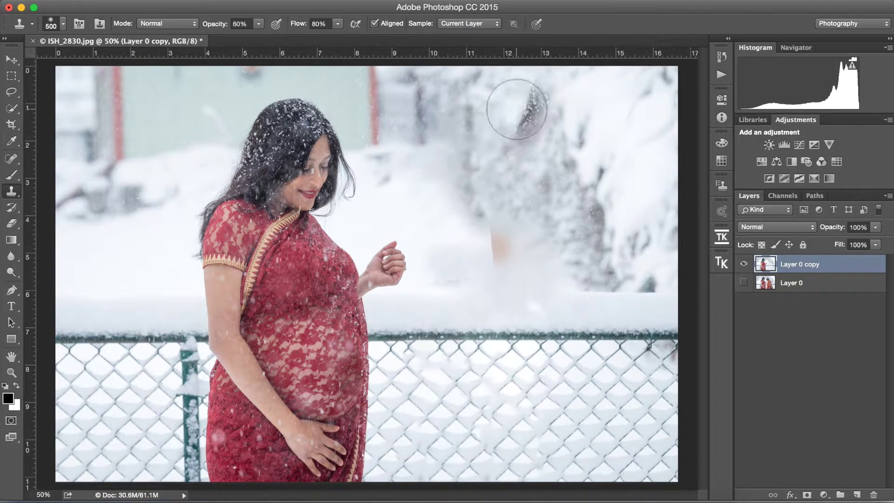
pyautogui.moveTo(512, 249); pyautogui.dragTo(498, 259)
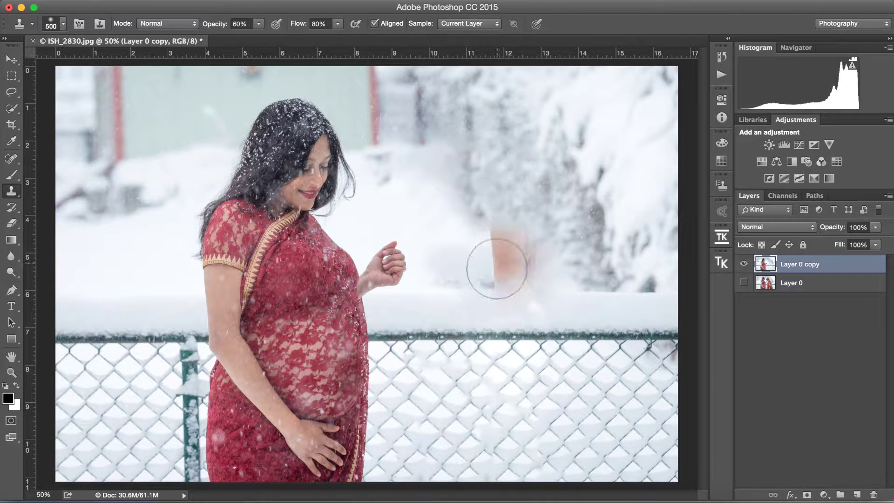
pyautogui.moveTo(450, 283)
pyautogui.mouseDown()
pyautogui.moveTo(438, 275)
pyautogui.moveTo(466, 267)
pyautogui.mouseUp()
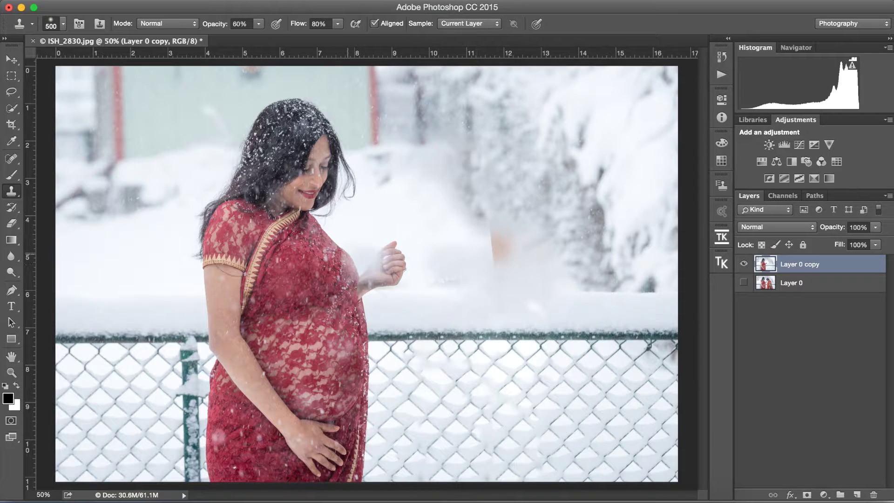
pyautogui.press('super+z')
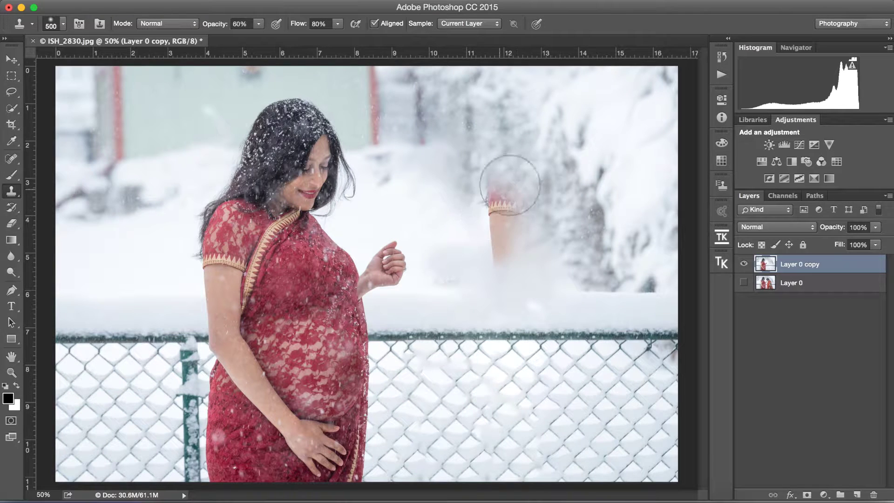
pyautogui.click(575, 163)
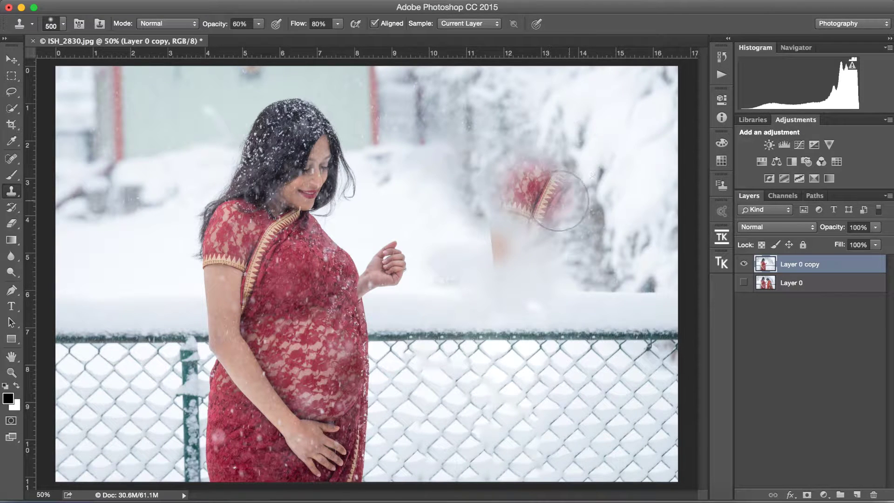
pyautogui.click(509, 146)
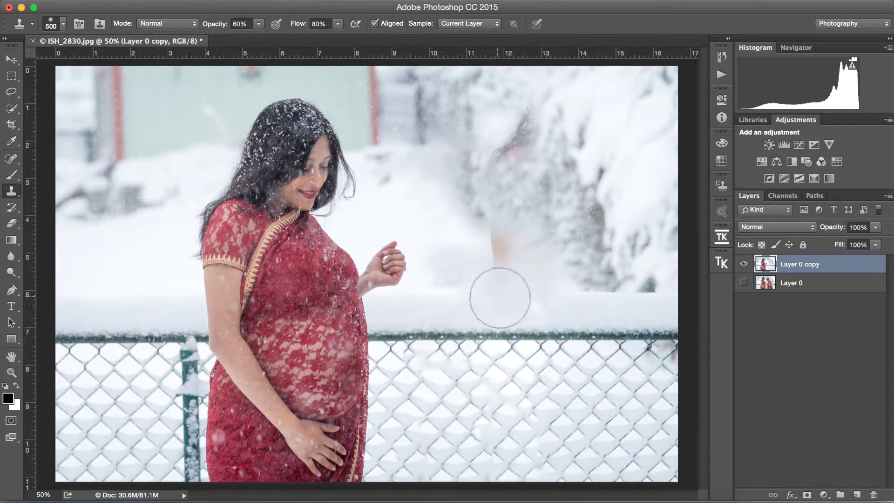
pyautogui.press('super+z')
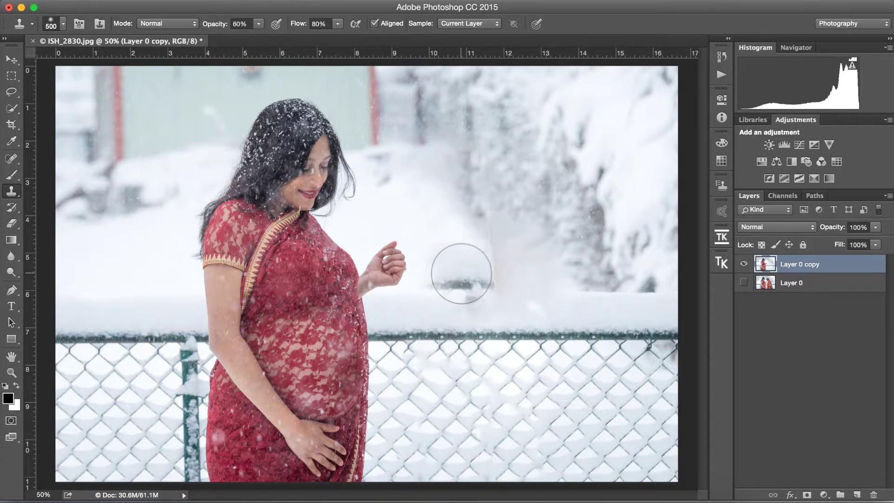
pyautogui.click(465, 299)
pyautogui.press('super+z')
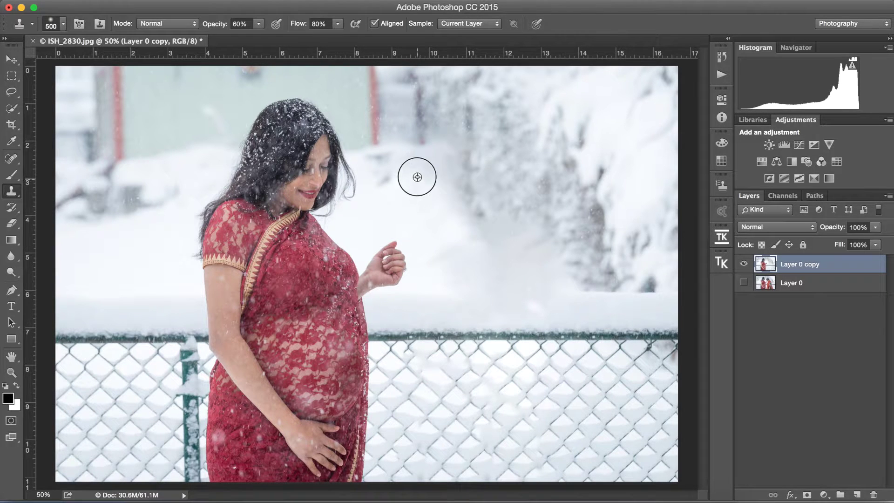
# Step: Clone snow and tree texture over the hazy patch between the raised hand and the trees with a 500 px brush
pyautogui.moveTo(498, 243); pyautogui.dragTo(511, 252)
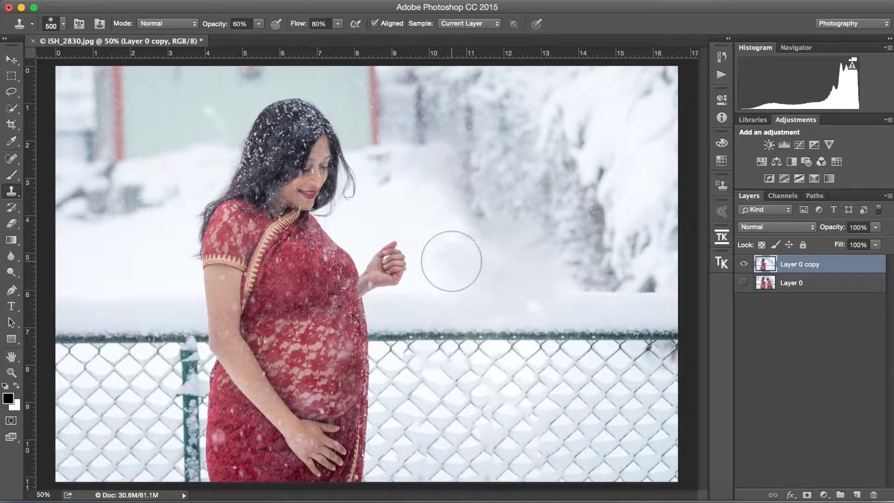
pyautogui.moveTo(445, 261); pyautogui.dragTo(467, 253)
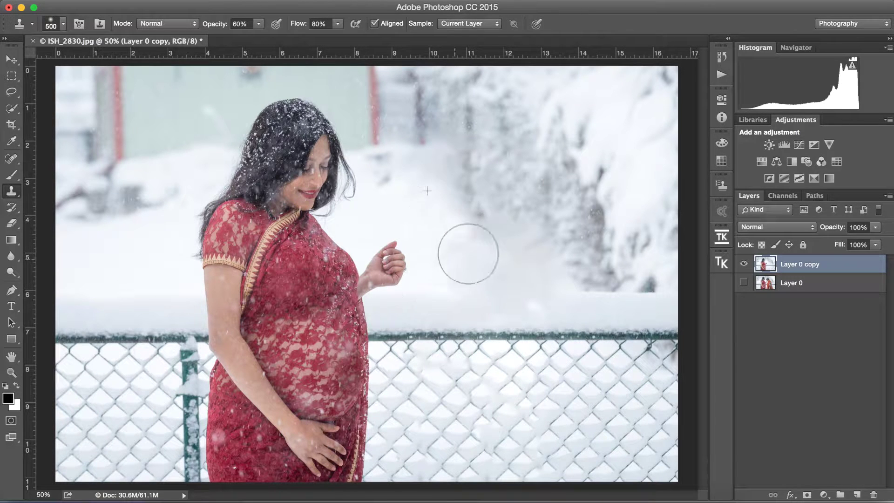
pyautogui.moveTo(532, 257)
pyautogui.mouseDown()
pyautogui.moveTo(540, 239)
pyautogui.moveTo(582, 229)
pyautogui.mouseUp()
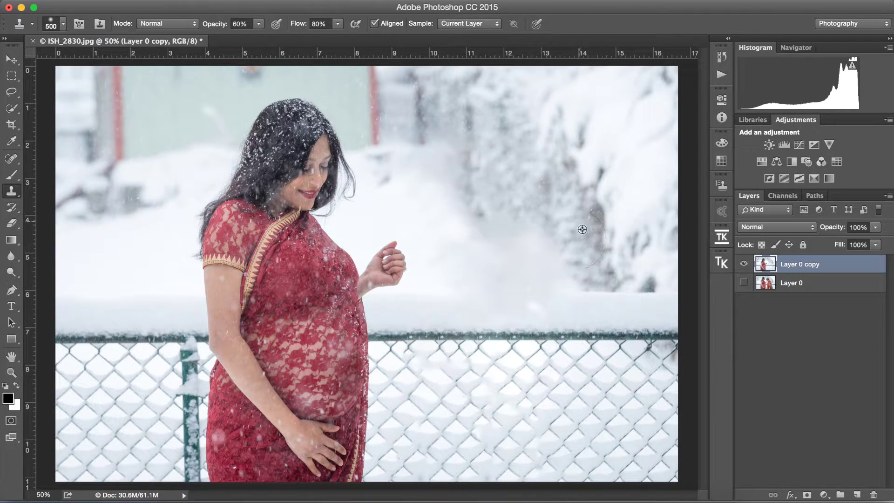
pyautogui.moveTo(525, 232)
pyautogui.mouseDown()
pyautogui.moveTo(559, 253)
pyautogui.moveTo(582, 244)
pyautogui.mouseUp()
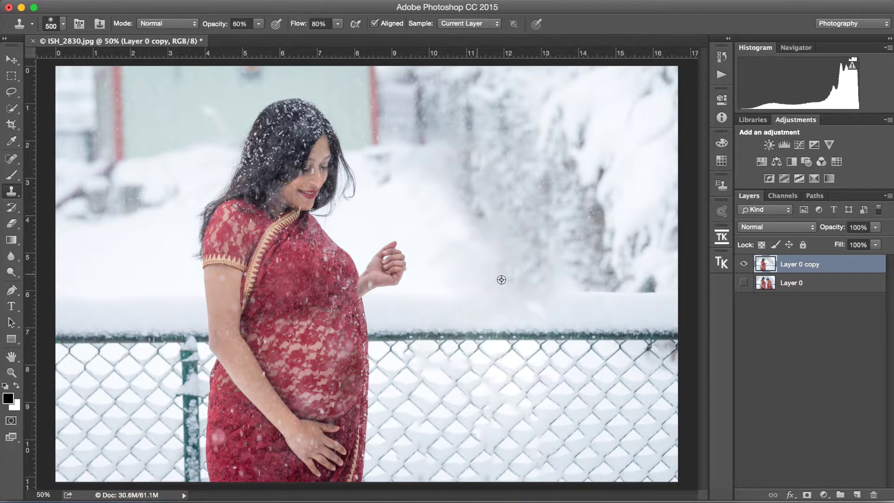
pyautogui.moveTo(471, 271); pyautogui.dragTo(465, 267)
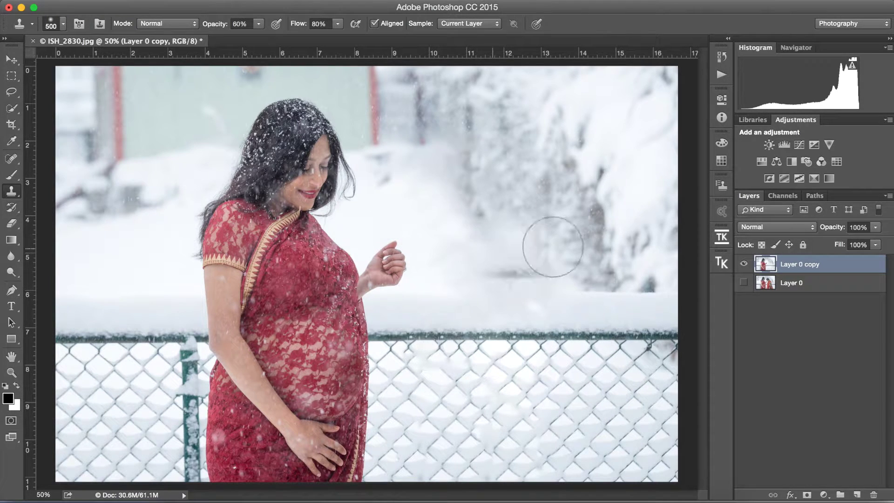
# Step: Reduce the brush to 250 px and clone a clean upper edge along the snow ledge between the hand and the trees
pyautogui.press('[')
pyautogui.press('[')
pyautogui.press('[')
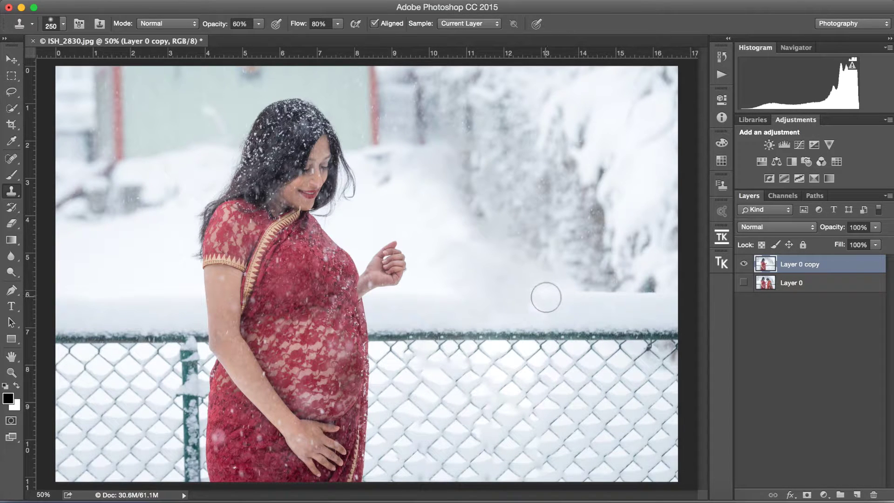
pyautogui.moveTo(546, 297)
pyautogui.mouseDown()
pyautogui.moveTo(528, 299)
pyautogui.moveTo(538, 303)
pyautogui.mouseUp()
pyautogui.press('[')
pyautogui.press('[')
pyautogui.press('[')
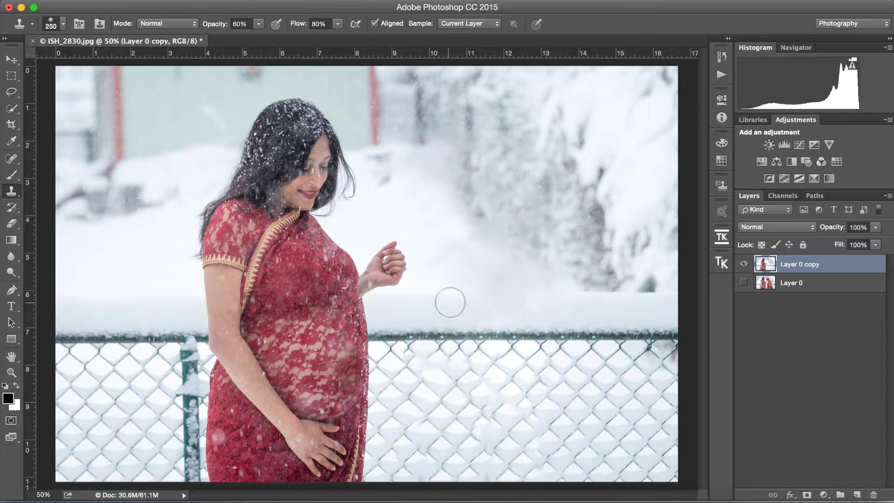
pyautogui.moveTo(461, 297); pyautogui.dragTo(565, 291)
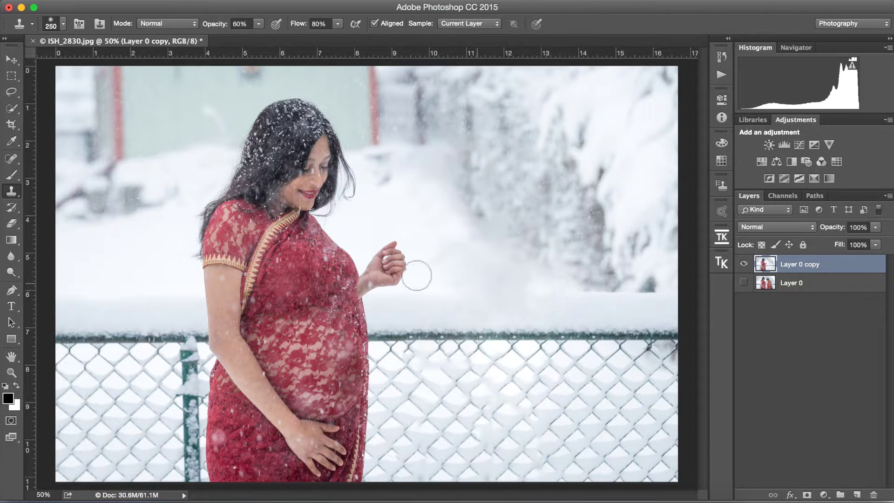
pyautogui.moveTo(405, 298)
pyautogui.mouseDown()
pyautogui.moveTo(497, 297)
pyautogui.moveTo(453, 296)
pyautogui.moveTo(489, 298)
pyautogui.moveTo(488, 274)
pyautogui.moveTo(491, 290)
pyautogui.moveTo(500, 277)
pyautogui.moveTo(527, 285)
pyautogui.mouseUp()
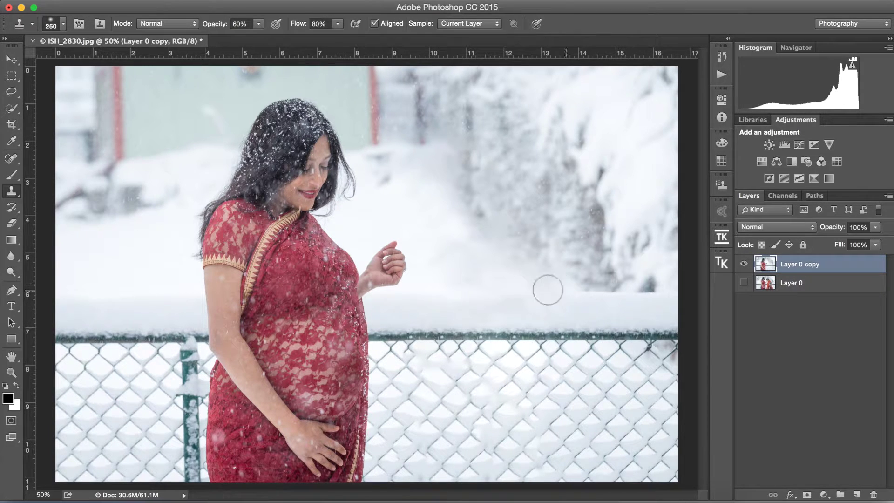
pyautogui.moveTo(529, 296)
pyautogui.mouseDown()
pyautogui.moveTo(557, 287)
pyautogui.moveTo(595, 293)
pyautogui.mouseUp()
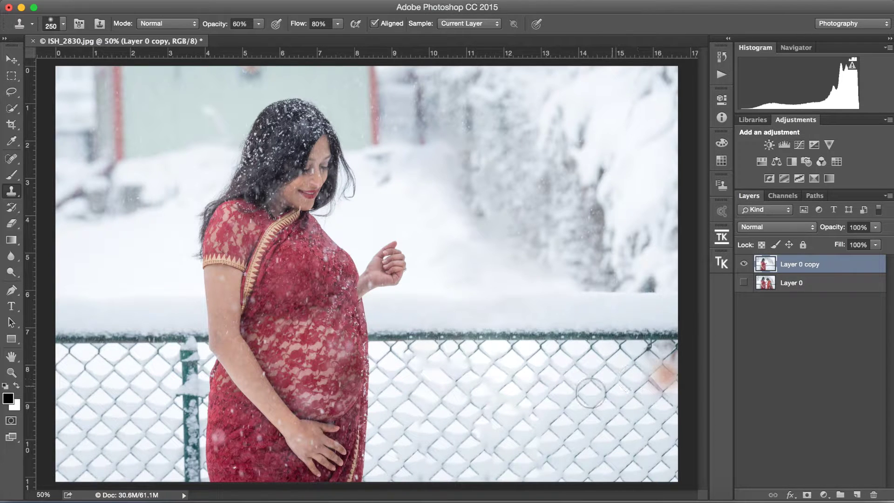
# Step: Try cloning over the chain-link mesh and the snow-covered fence rail with the 250 px brush, and undo the stray strokes
pyautogui.moveTo(605, 385); pyautogui.dragTo(656, 397)
pyautogui.hotkey('ctrl', 'z')
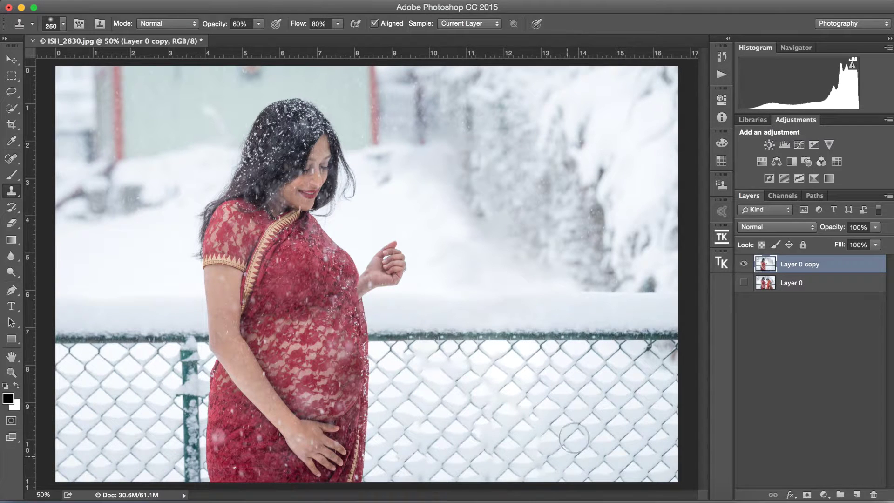
pyautogui.keyDown('alt'); pyautogui.click(109, 339); pyautogui.keyUp('alt')
pyautogui.click(160, 317)
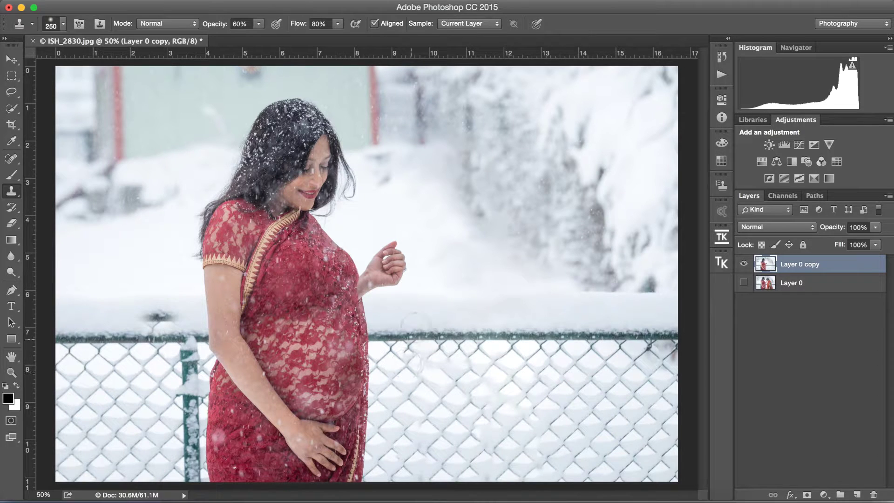
pyautogui.moveTo(449, 334); pyautogui.dragTo(395, 335)
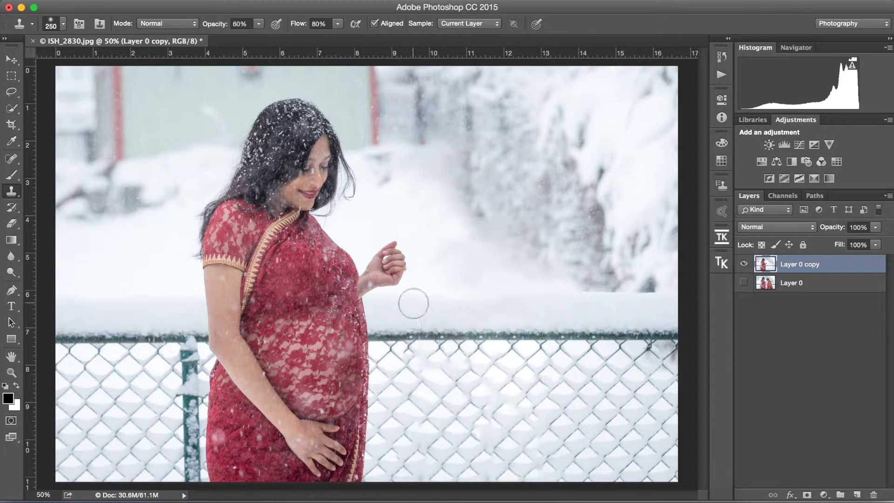
# Step: Enlarge the brush to 600 px, try stamping the fence rail onto the snow ledge below the raised hand, and undo it
pyautogui.press(']')
pyautogui.press(']')
pyautogui.press(']')
pyautogui.press(']')
pyautogui.click(413, 303)
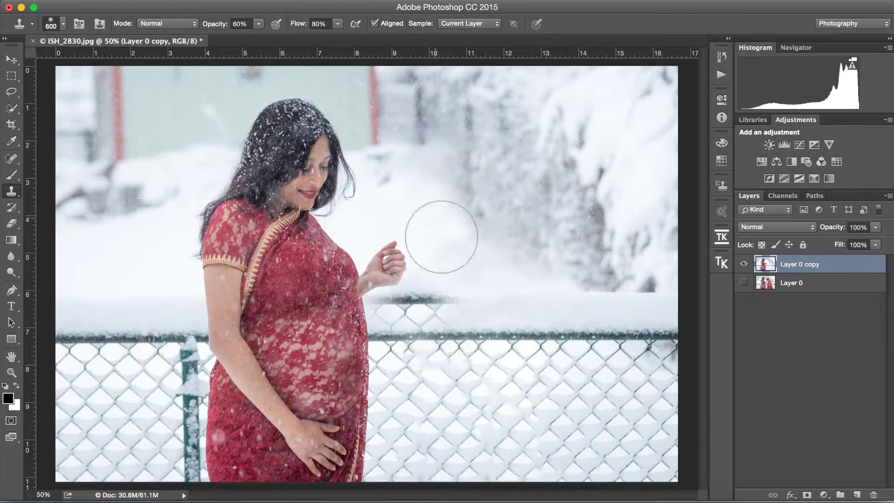
pyautogui.hotkey('ctrl', 'z')
# Step: Try cloning a large section of fence rail and mesh beside the woman with the 600 px brush, and undo the strokes
pyautogui.click(426, 338)
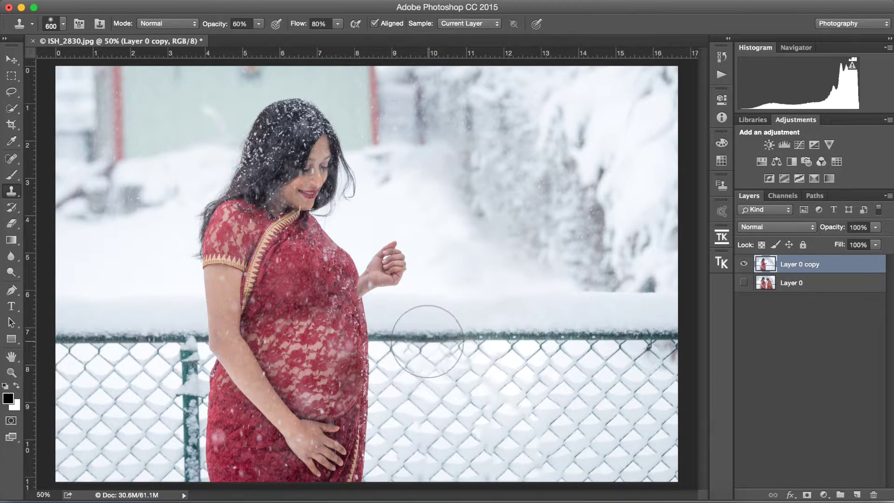
pyautogui.click(426, 342)
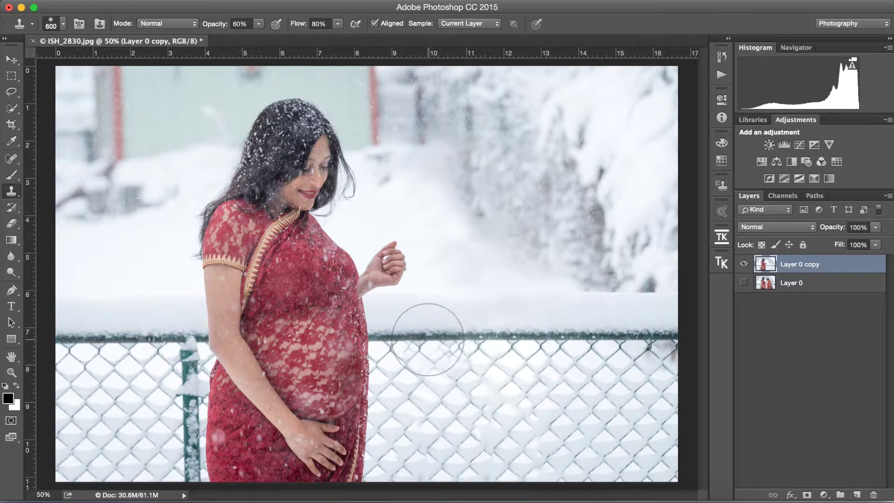
pyautogui.click(427, 339)
pyautogui.moveTo(426, 339)
pyautogui.mouseDown()
pyautogui.moveTo(424, 458)
pyautogui.moveTo(435, 360)
pyautogui.moveTo(434, 468)
pyautogui.moveTo(434, 357)
pyautogui.moveTo(433, 456)
pyautogui.moveTo(441, 364)
pyautogui.moveTo(446, 417)
pyautogui.moveTo(465, 374)
pyautogui.moveTo(468, 440)
pyautogui.mouseUp()
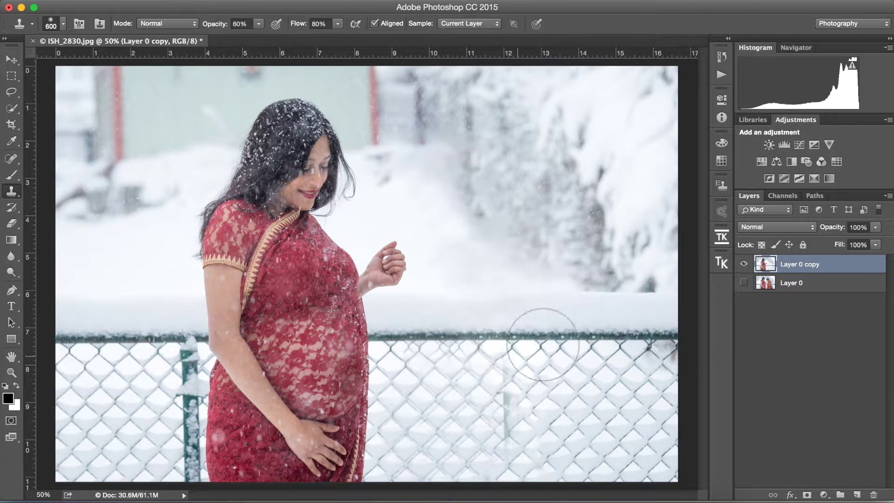
pyautogui.click(621, 289)
pyautogui.press('super+z')
pyautogui.click(585, 267)
pyautogui.press('super+z')
# Step: Set the Clone Stamp to 100% opacity and 100% flow, and shrink its brush to about 276 px
pyautogui.click(258, 25)
pyautogui.moveTo(258, 35); pyautogui.dragTo(293, 36)
pyautogui.click(341, 25)
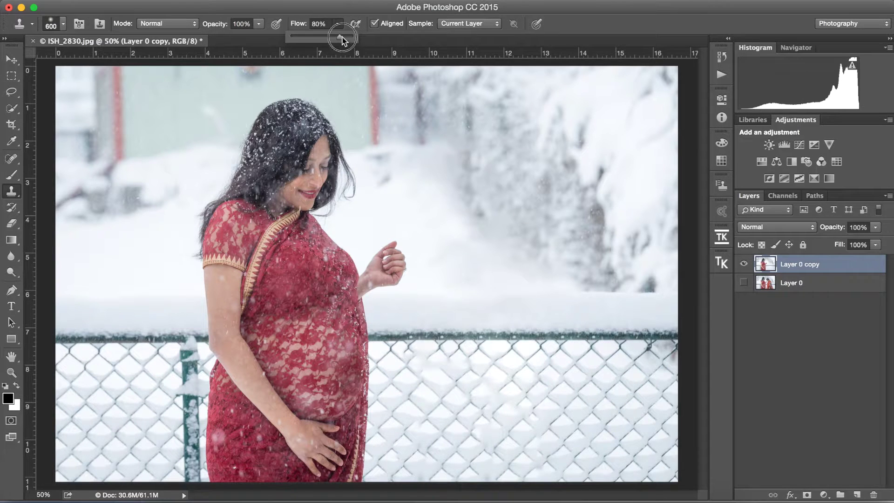
pyautogui.click(588, 27)
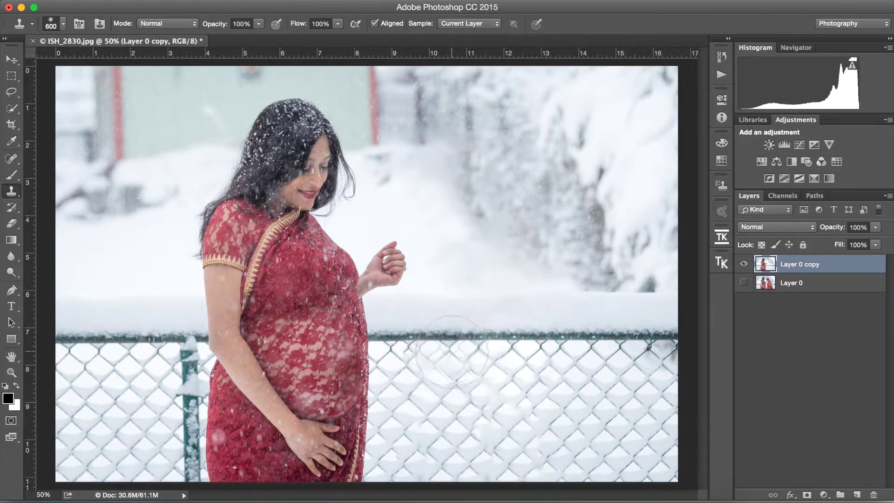
pyautogui.hotkey('ctrl', 'alt')
pyautogui.moveTo(477, 359)
pyautogui.mouseDown()
pyautogui.moveTo(477, 330)
pyautogui.moveTo(492, 377)
pyautogui.moveTo(535, 370)
pyautogui.moveTo(472, 381)
pyautogui.moveTo(478, 405)
pyautogui.moveTo(463, 368)
pyautogui.moveTo(449, 349)
pyautogui.moveTo(443, 356)
pyautogui.mouseUp()
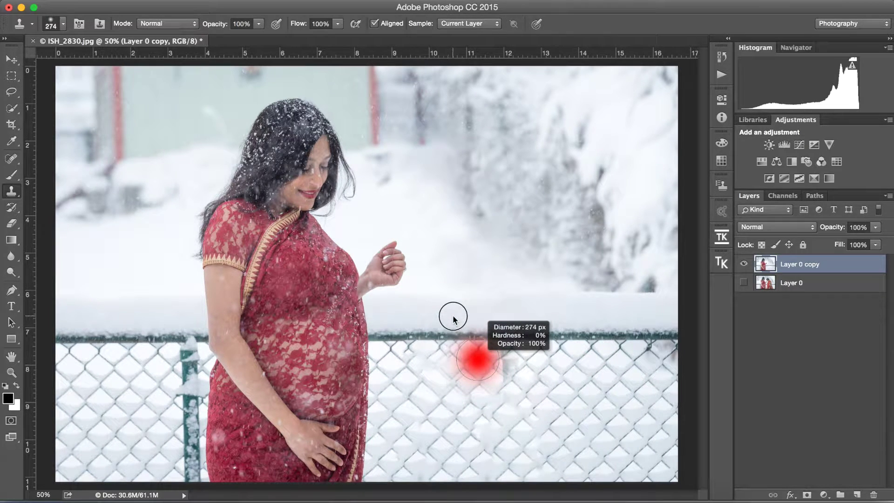
# Step: Try cloning fence mesh over the damaged middle section of the fence with the 276 px brush, and undo the strokes
pyautogui.moveTo(470, 371); pyautogui.dragTo(484, 460)
pyautogui.moveTo(479, 319); pyautogui.dragTo(489, 375)
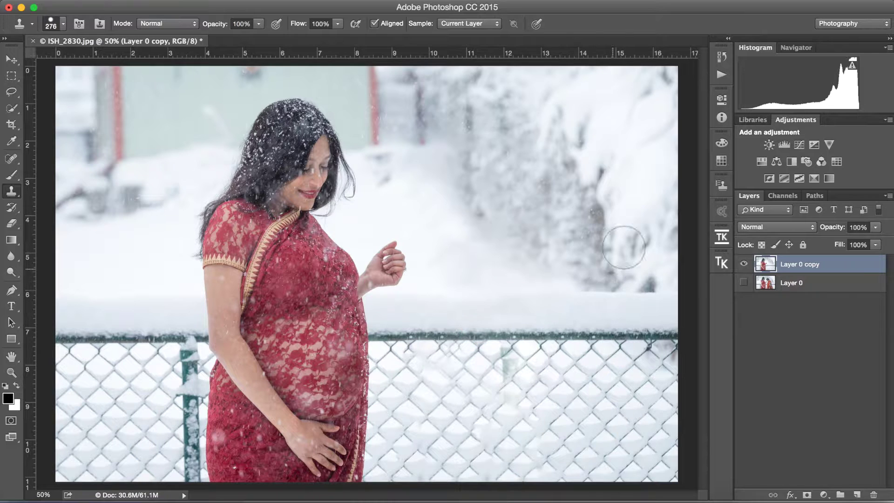
pyautogui.moveTo(524, 390); pyautogui.dragTo(525, 399)
pyautogui.moveTo(572, 357); pyautogui.dragTo(545, 356)
pyautogui.moveTo(577, 389); pyautogui.dragTo(577, 388)
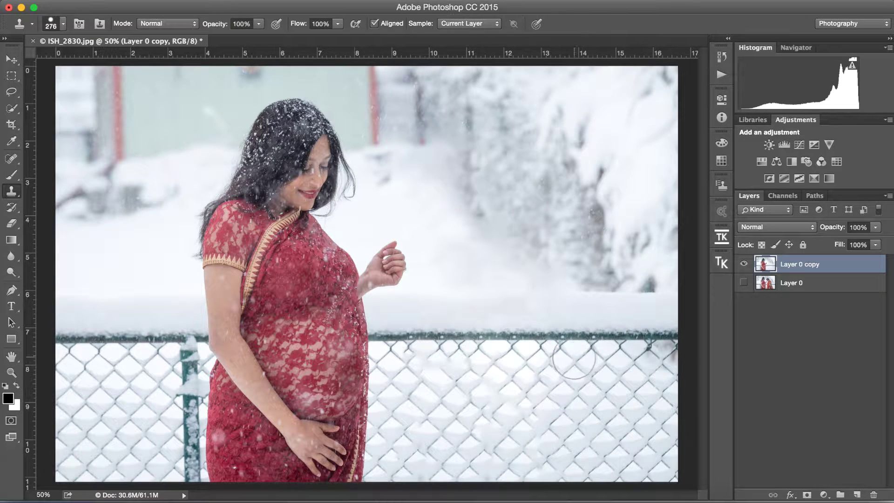
pyautogui.moveTo(566, 352); pyautogui.dragTo(558, 350)
pyautogui.hotkey('ctrl', 'z')
pyautogui.click(548, 357)
pyautogui.hotkey('ctrl', 'z')
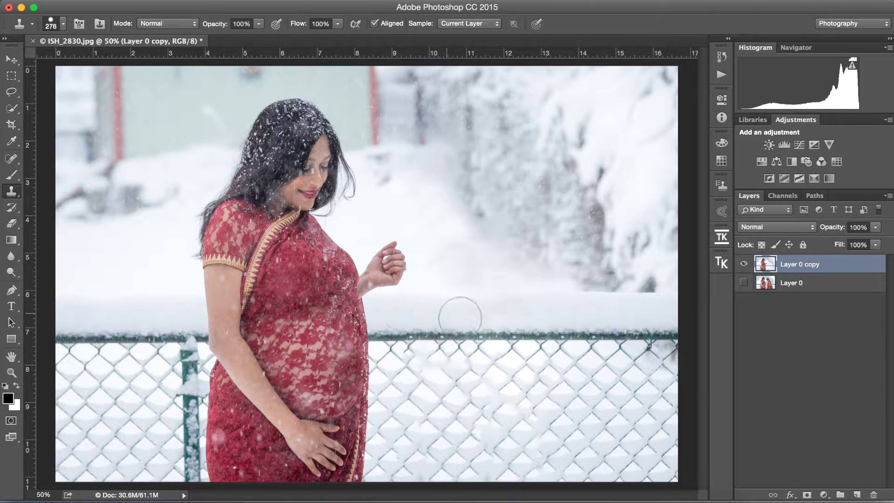
# Step: Clone clean chain-link mesh downward from the rail over the blurry fence section beside the woman
pyautogui.click(403, 334)
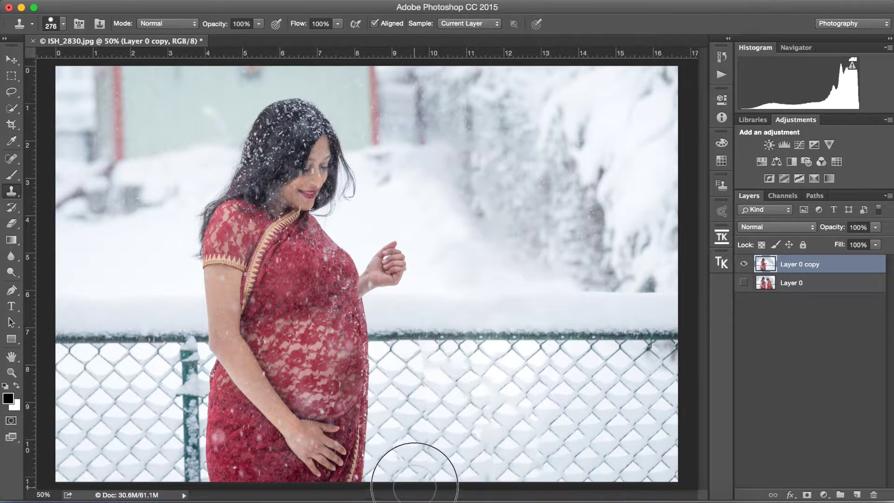
pyautogui.click(423, 366)
pyautogui.moveTo(422, 367)
pyautogui.mouseDown()
pyautogui.moveTo(426, 347)
pyautogui.moveTo(435, 367)
pyautogui.moveTo(429, 466)
pyautogui.moveTo(440, 436)
pyautogui.mouseUp()
pyautogui.moveTo(442, 418)
pyautogui.mouseDown()
pyautogui.moveTo(444, 348)
pyautogui.moveTo(453, 347)
pyautogui.moveTo(449, 480)
pyautogui.mouseUp()
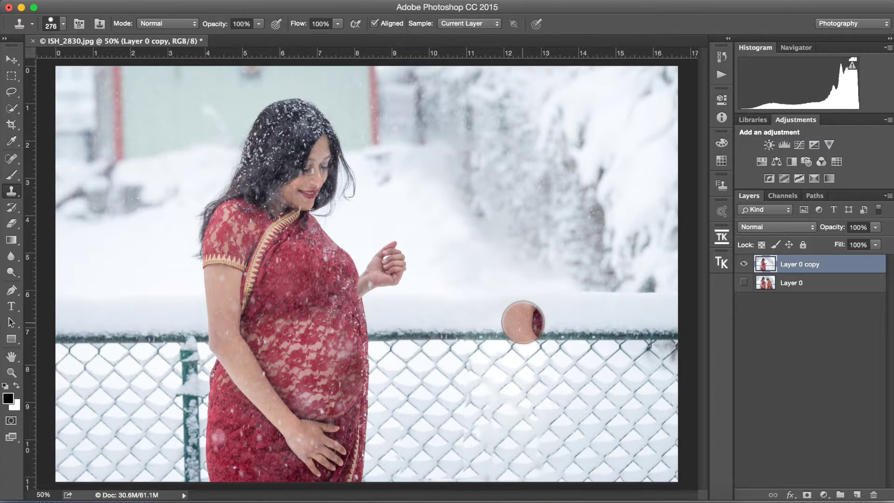
# Step: Try cloning the woman's arm and sleeve onto the snow near the trees to demonstrate source sampling, and undo it
pyautogui.moveTo(503, 270); pyautogui.dragTo(494, 128)
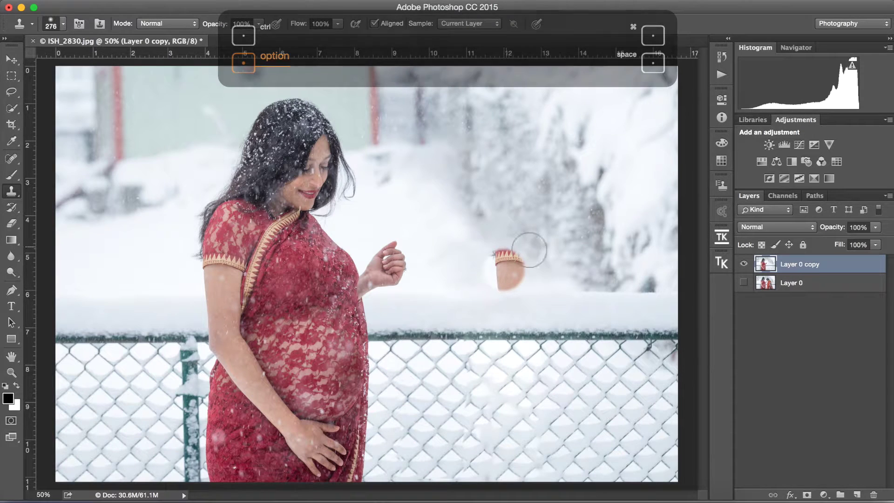
pyautogui.click(536, 246)
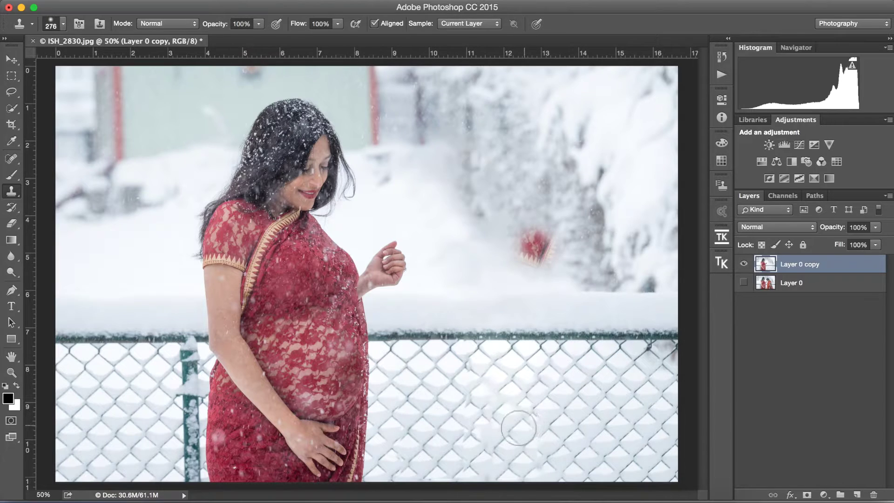
pyautogui.hotkey('ctrl', 'z')
# Step: Zoom in on the damaged fence and clone over the broken lower edge of the rail with a 200 px brush
pyautogui.press('z')
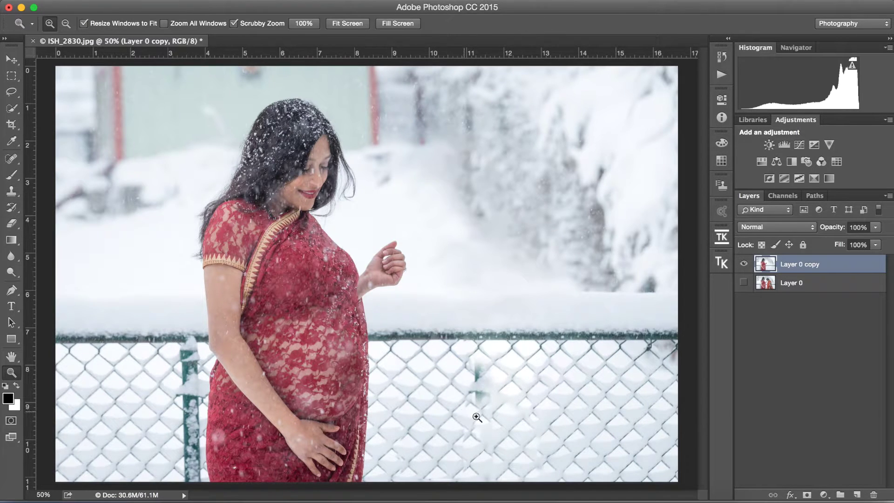
pyautogui.moveTo(478, 404); pyautogui.dragTo(518, 394)
pyautogui.scroll(-5, 494, 402)
pyautogui.hscroll(2, 465, 343)
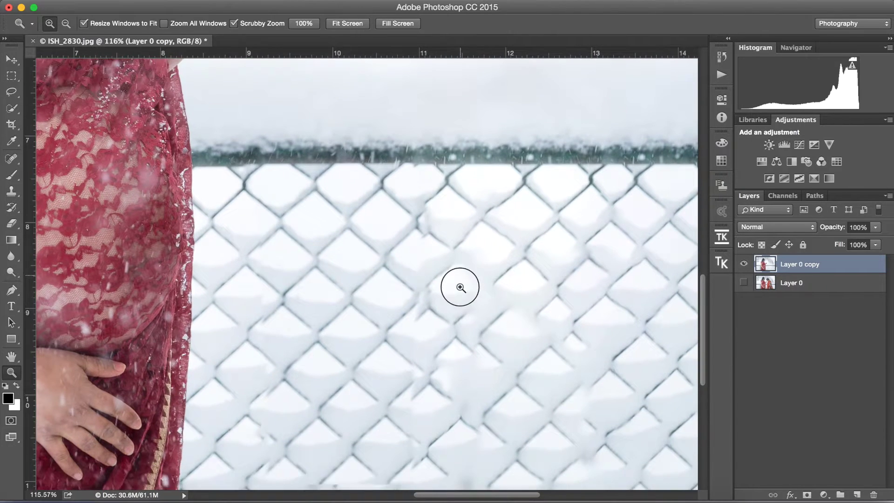
pyautogui.hscroll(1, 441, 279)
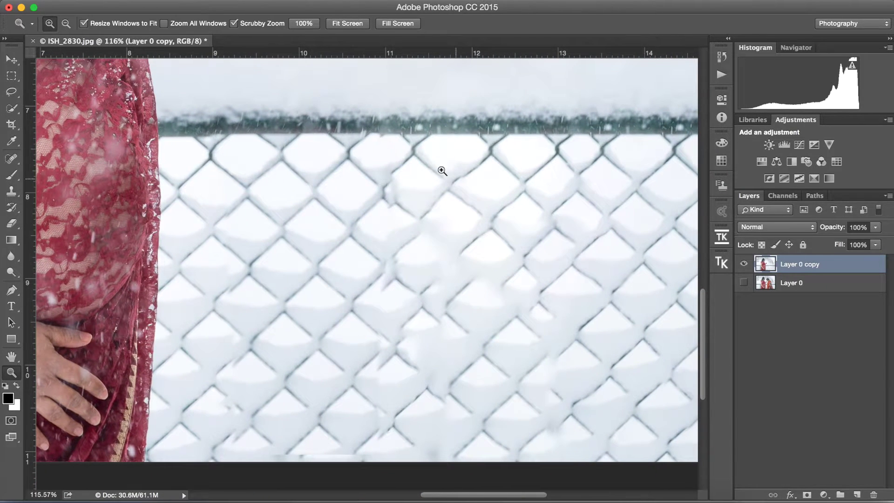
pyautogui.press('s')
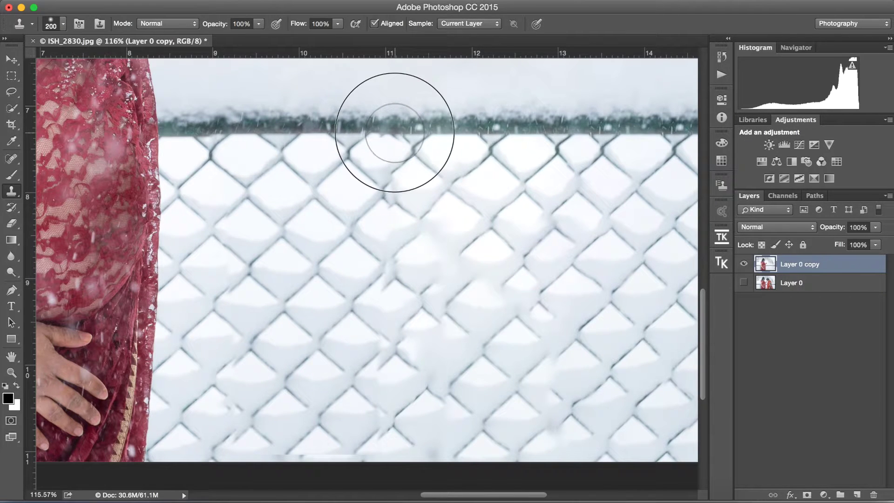
pyautogui.click(389, 132)
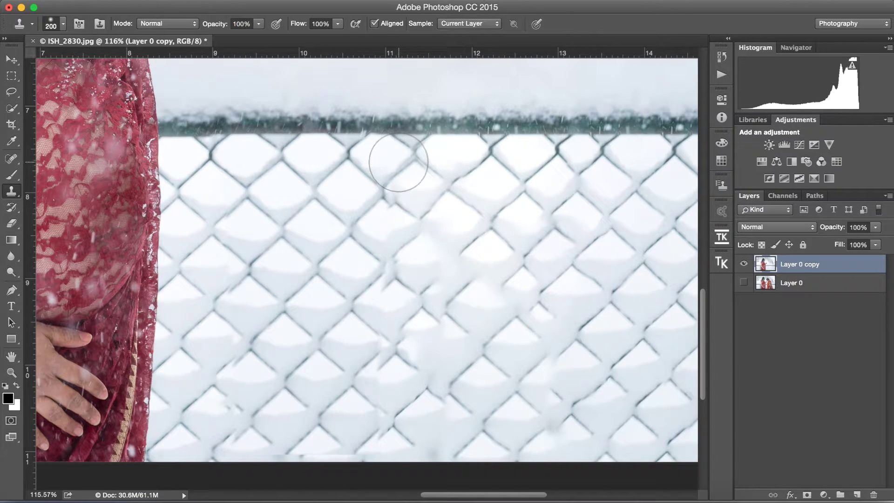
# Step: Clone clean chain-link wires over the broken mesh column in the middle of the fence with the 200 px brush
pyautogui.moveTo(398, 163); pyautogui.dragTo(403, 147)
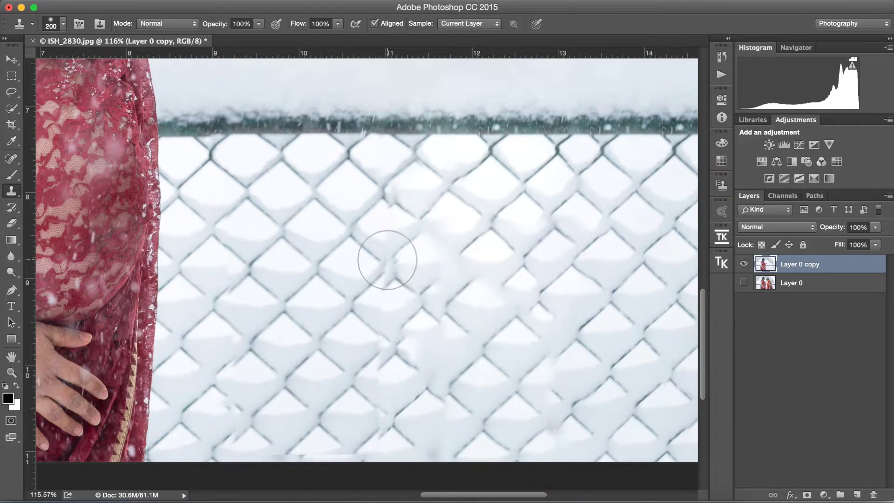
pyautogui.moveTo(383, 260)
pyautogui.mouseDown()
pyautogui.moveTo(383, 270)
pyautogui.moveTo(393, 263)
pyautogui.moveTo(420, 276)
pyautogui.moveTo(419, 239)
pyautogui.mouseUp()
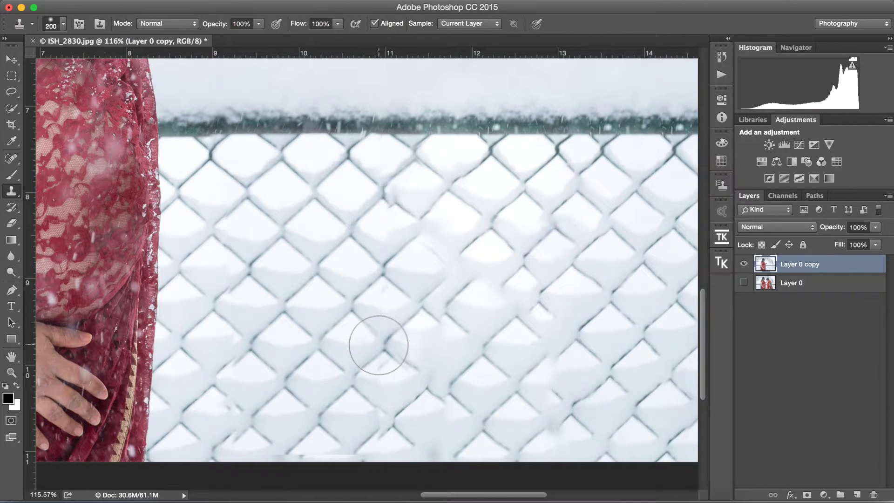
pyautogui.moveTo(385, 339)
pyautogui.mouseDown()
pyautogui.moveTo(383, 348)
pyautogui.moveTo(398, 349)
pyautogui.moveTo(391, 362)
pyautogui.moveTo(378, 356)
pyautogui.moveTo(409, 365)
pyautogui.moveTo(411, 355)
pyautogui.mouseUp()
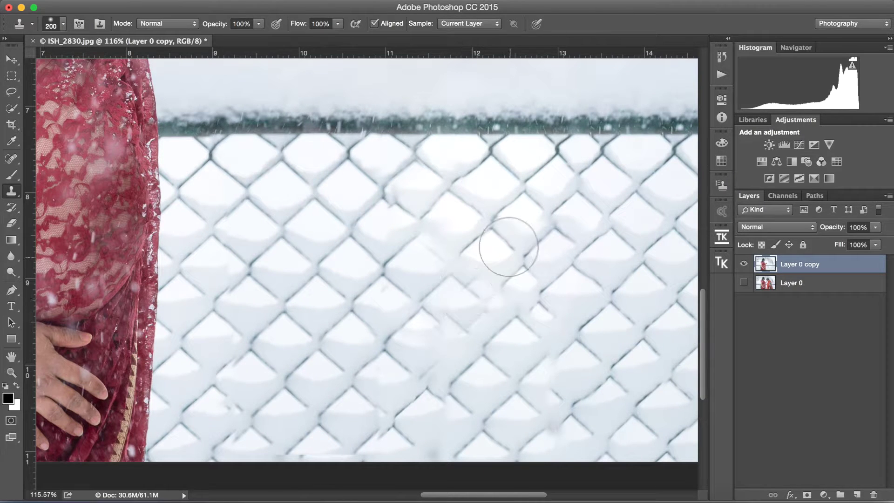
# Step: Reduce the clone brush to 100 px and finally 60 px, and touch up small broken wires in the blurry middle mesh
pyautogui.press('[')
pyautogui.press('[')
pyautogui.press('[')
pyautogui.press('[')
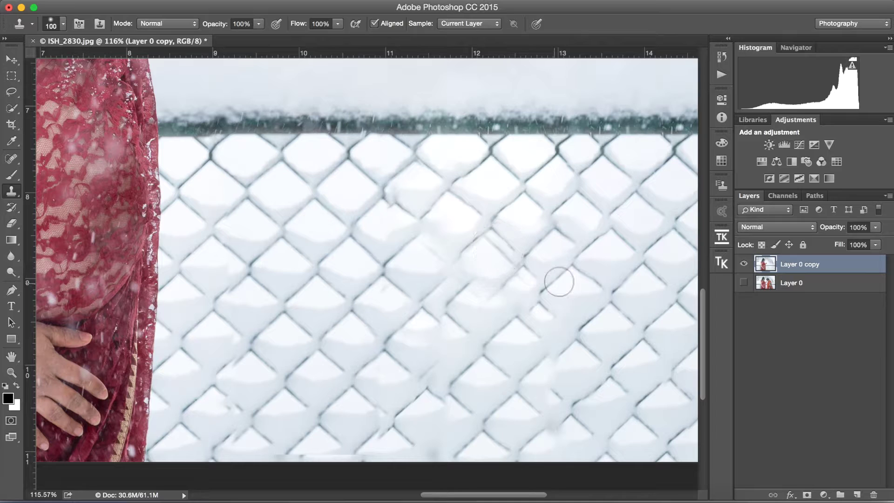
pyautogui.moveTo(559, 287); pyautogui.dragTo(544, 265)
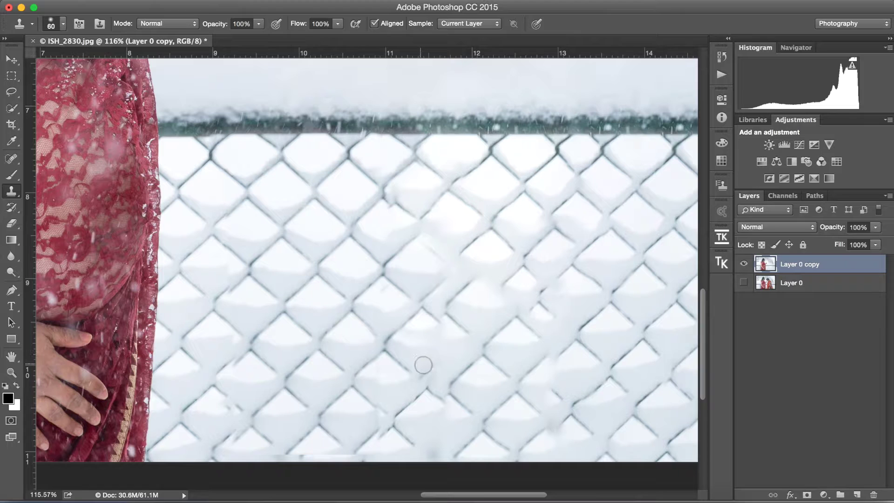
pyautogui.moveTo(438, 363)
pyautogui.mouseDown()
pyautogui.moveTo(421, 377)
pyautogui.moveTo(434, 370)
pyautogui.mouseUp()
pyautogui.moveTo(436, 377); pyautogui.dragTo(430, 368)
pyautogui.moveTo(434, 370); pyautogui.dragTo(438, 364)
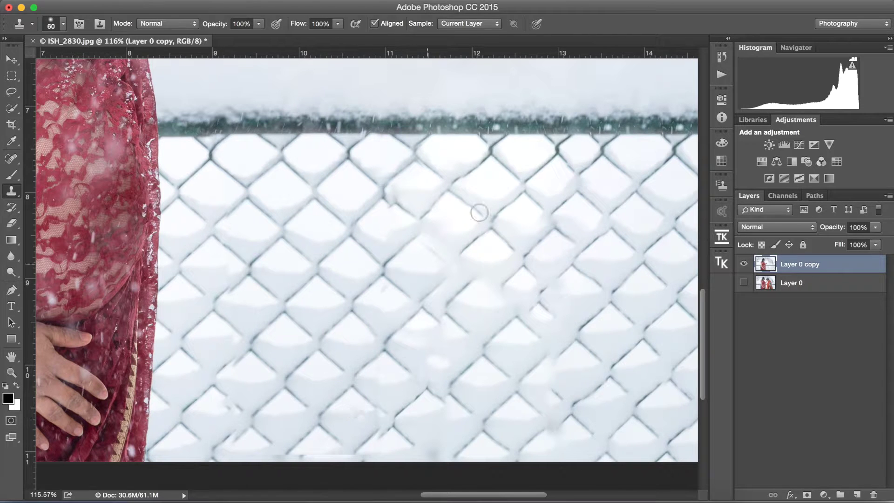
# Step: Enlarge the clone brush to 600 px, sample the clean rail and mesh, and clone over the patchy fence section beneath the rail
pyautogui.press('z')
pyautogui.moveTo(470, 296)
pyautogui.mouseDown()
pyautogui.moveTo(400, 304)
pyautogui.moveTo(286, 267)
pyautogui.mouseUp()
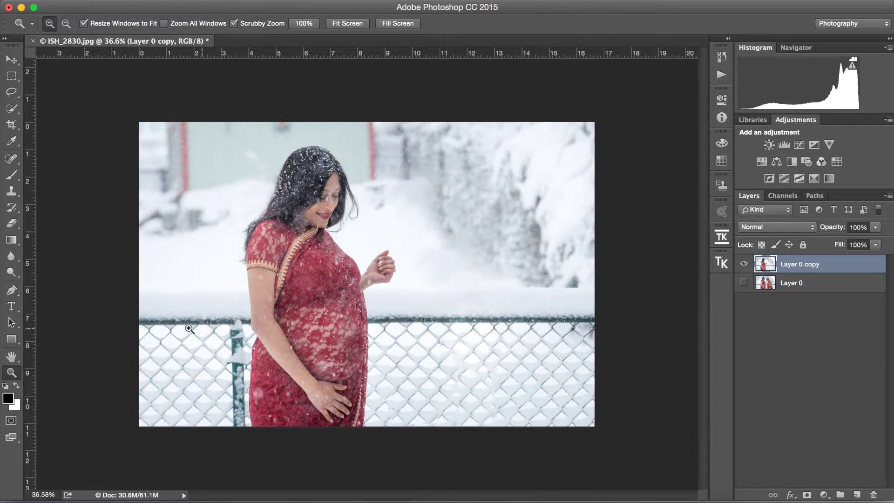
pyautogui.press('s')
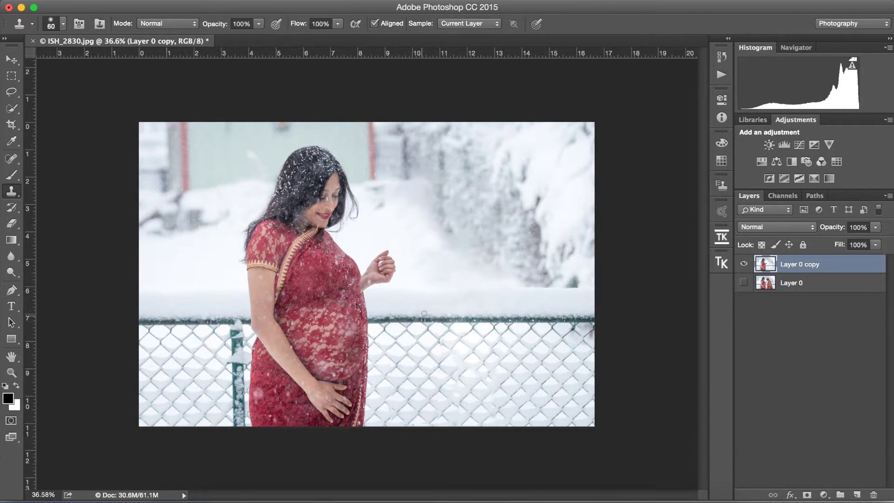
pyautogui.press(']')
pyautogui.press(']')
pyautogui.press(']')
pyautogui.press(']')
pyautogui.press(']')
pyautogui.press(']')
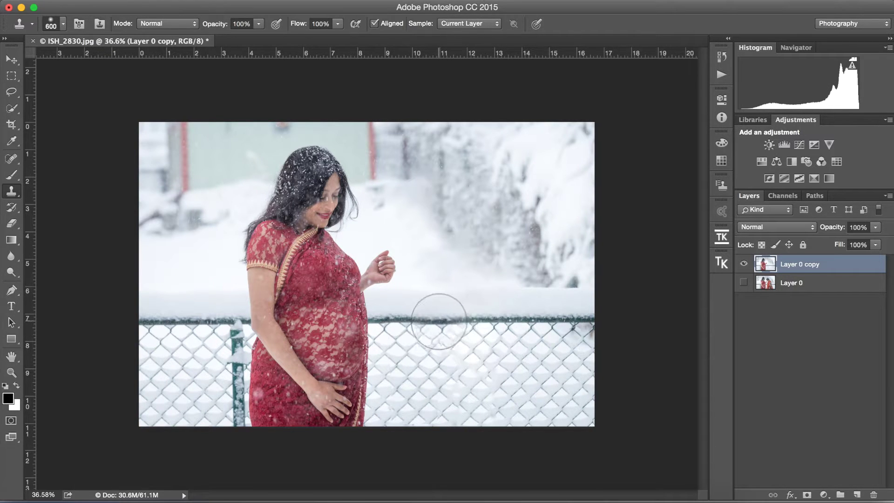
pyautogui.moveTo(439, 321); pyautogui.dragTo(444, 320)
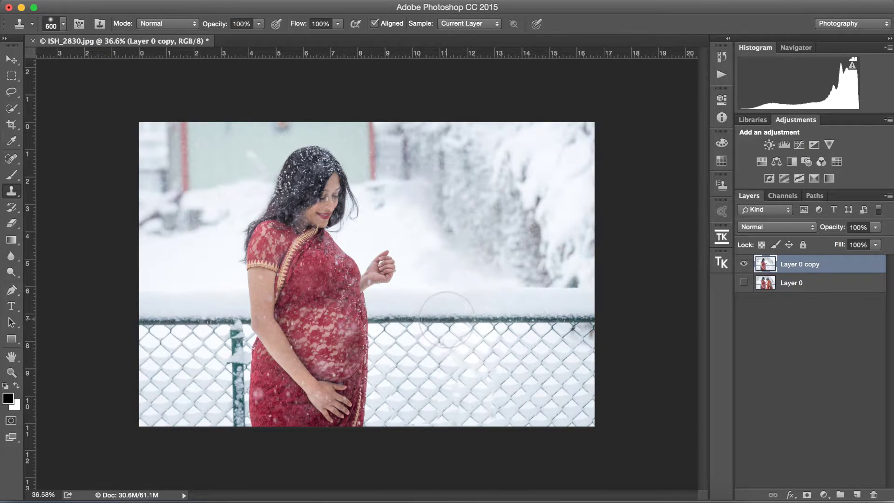
pyautogui.moveTo(457, 401); pyautogui.dragTo(471, 330)
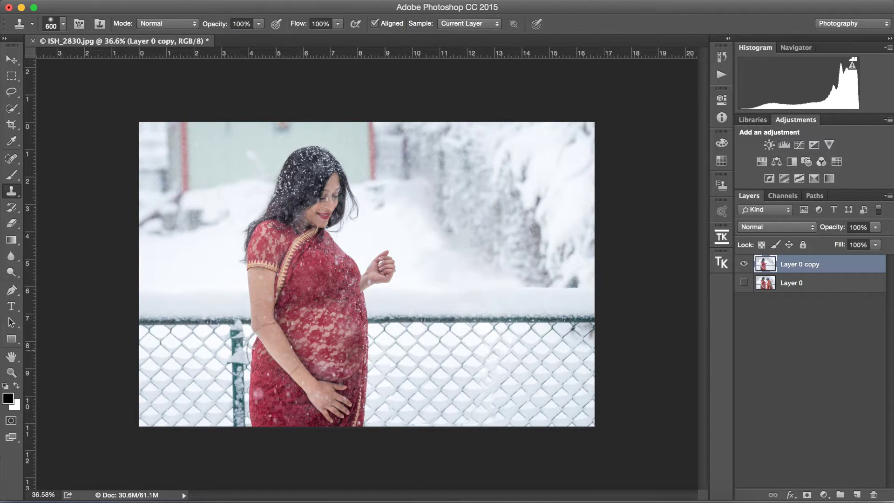
# Step: Continue cloning aligned rail and mesh with the 600 px brush across the uneven fence area toward the image's right edge
pyautogui.press('z')
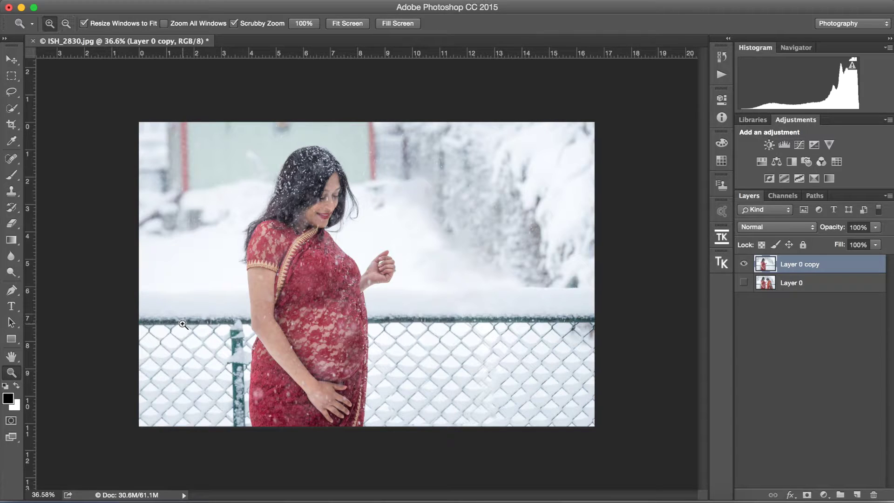
pyautogui.press('s')
pyautogui.moveTo(479, 311)
pyautogui.mouseDown()
pyautogui.moveTo(493, 321)
pyautogui.moveTo(491, 309)
pyautogui.moveTo(490, 378)
pyautogui.moveTo(501, 375)
pyautogui.moveTo(511, 335)
pyautogui.moveTo(527, 383)
pyautogui.moveTo(515, 413)
pyautogui.moveTo(515, 339)
pyautogui.moveTo(439, 330)
pyautogui.mouseUp()
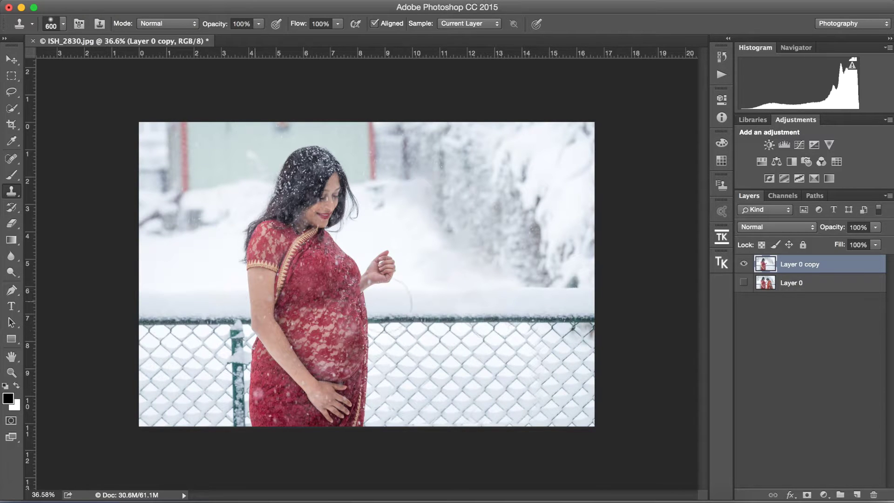
pyautogui.moveTo(528, 335)
pyautogui.mouseDown()
pyautogui.moveTo(528, 319)
pyautogui.moveTo(572, 311)
pyautogui.mouseUp()
pyautogui.moveTo(518, 326); pyautogui.dragTo(527, 319)
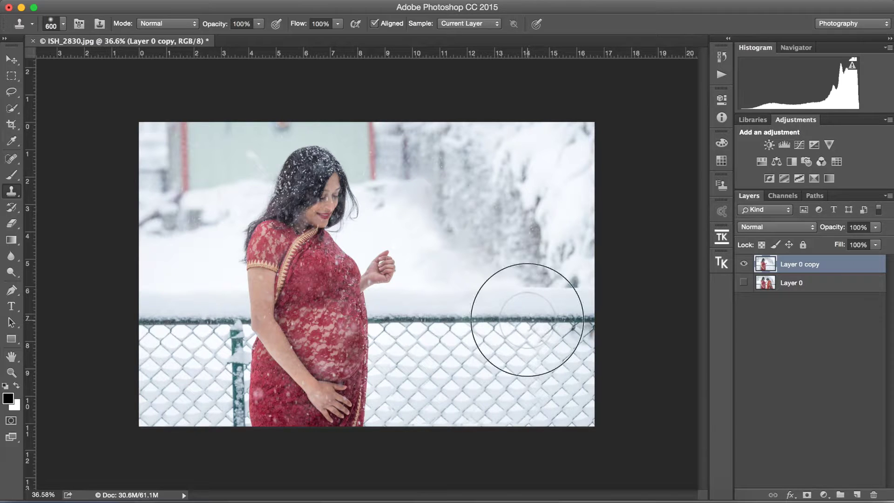
pyautogui.moveTo(525, 413)
pyautogui.mouseDown()
pyautogui.moveTo(543, 420)
pyautogui.moveTo(541, 409)
pyautogui.moveTo(529, 419)
pyautogui.moveTo(545, 426)
pyautogui.mouseUp()
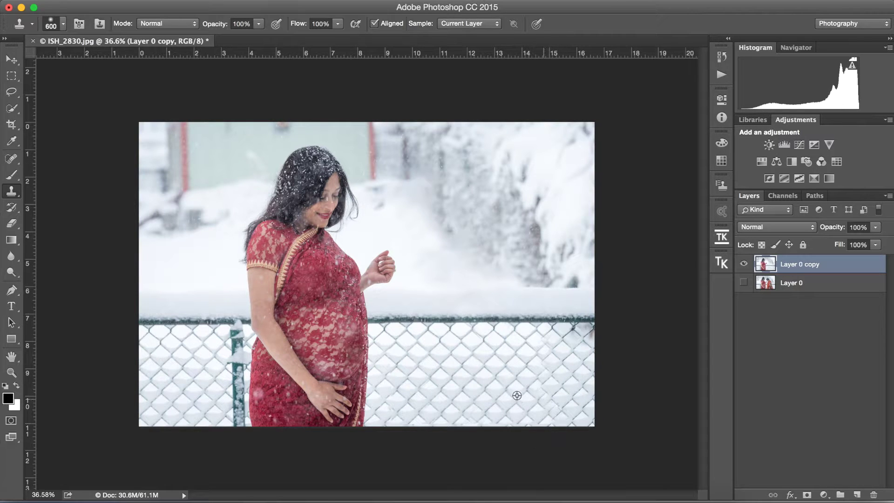
pyautogui.moveTo(559, 327)
pyautogui.mouseDown()
pyautogui.moveTo(563, 313)
pyautogui.moveTo(561, 395)
pyautogui.moveTo(556, 354)
pyautogui.moveTo(551, 397)
pyautogui.moveTo(542, 394)
pyautogui.moveTo(568, 398)
pyautogui.moveTo(573, 410)
pyautogui.moveTo(558, 399)
pyautogui.moveTo(589, 355)
pyautogui.moveTo(590, 333)
pyautogui.moveTo(578, 335)
pyautogui.mouseUp()
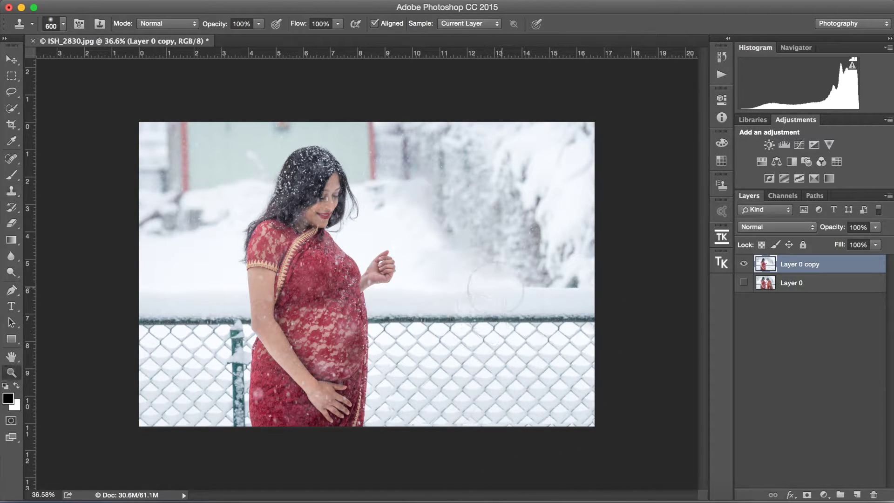
# Step: Compare the retouched Layer 0 copy with the original Layer 0 by switching their visibility on and off
pyautogui.press('z')
pyautogui.moveTo(473, 335)
pyautogui.mouseDown()
pyautogui.moveTo(514, 319)
pyautogui.moveTo(516, 344)
pyautogui.moveTo(539, 362)
pyautogui.moveTo(515, 378)
pyautogui.moveTo(233, 365)
pyautogui.mouseUp()
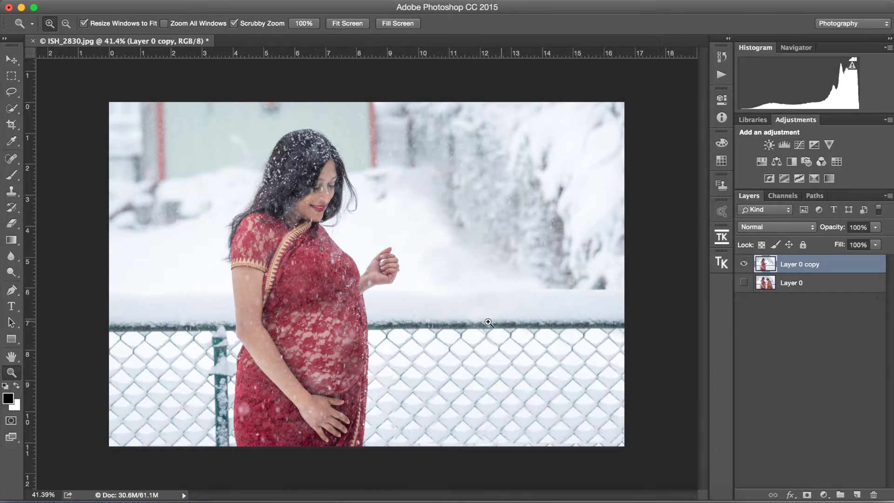
pyautogui.press('v')
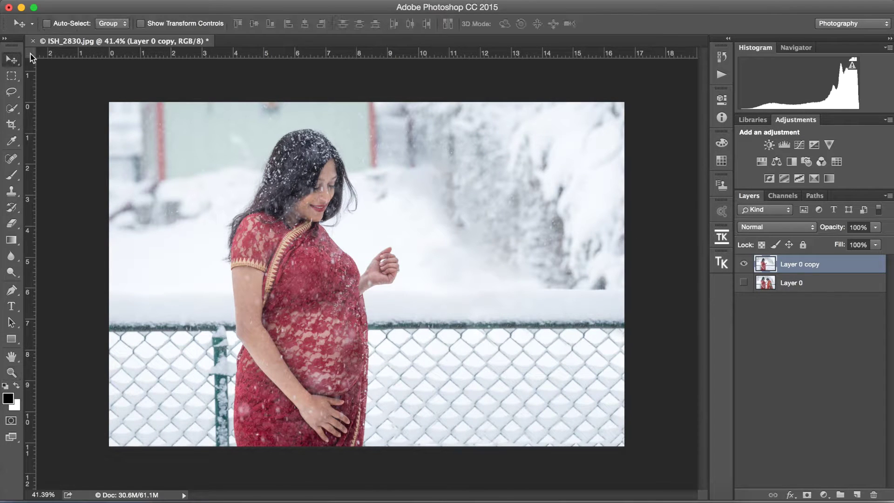
pyautogui.click(812, 287)
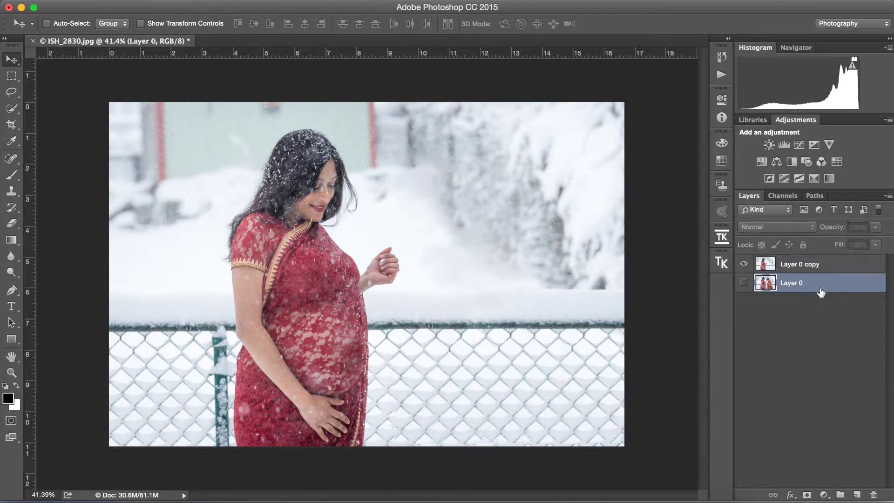
pyautogui.click(743, 264)
pyautogui.click(743, 283)
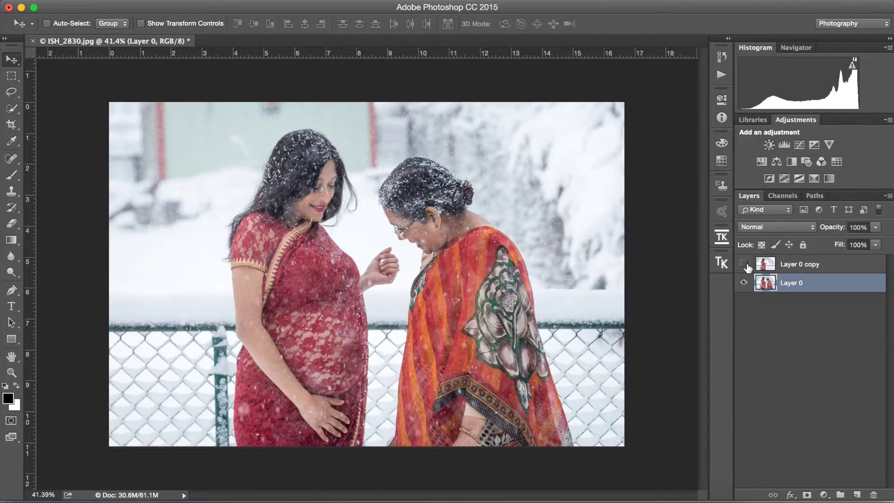
pyautogui.click(744, 264)
pyautogui.click(743, 264)
pyautogui.click(743, 264)
pyautogui.click(743, 265)
pyautogui.click(743, 264)
# Step: Finish the visibility comparison and delete the original Layer 0
pyautogui.click(744, 282)
pyautogui.click(743, 282)
pyautogui.moveTo(803, 285); pyautogui.dragTo(880, 497)
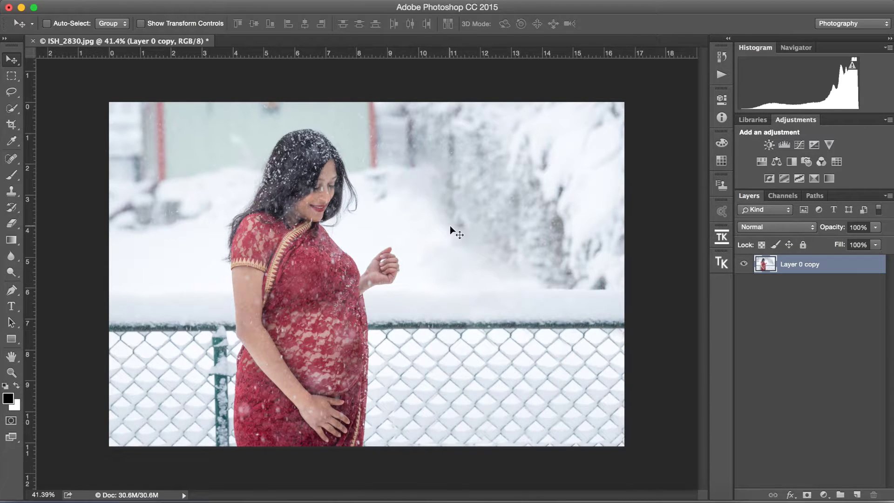
# Step: Add a Curves adjustment layer, try lifting the RGB curve from input 64 to output 93, and reset the curve
pyautogui.press('z')
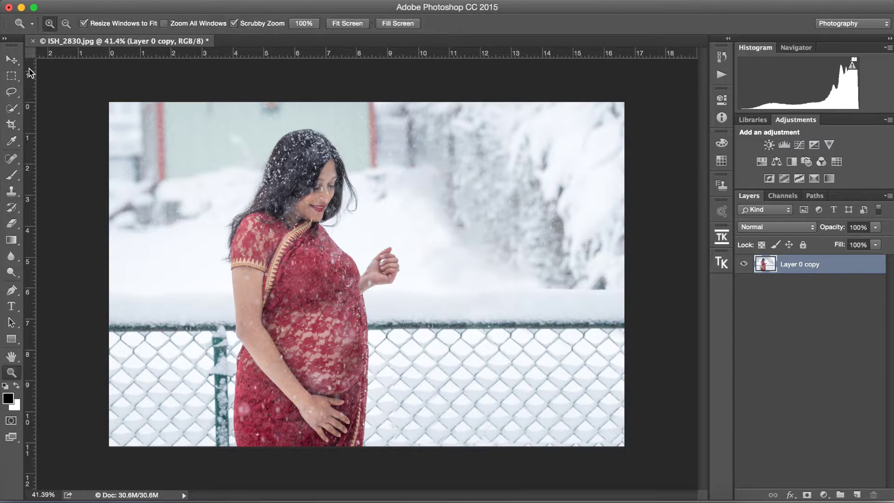
pyautogui.click(465, 298)
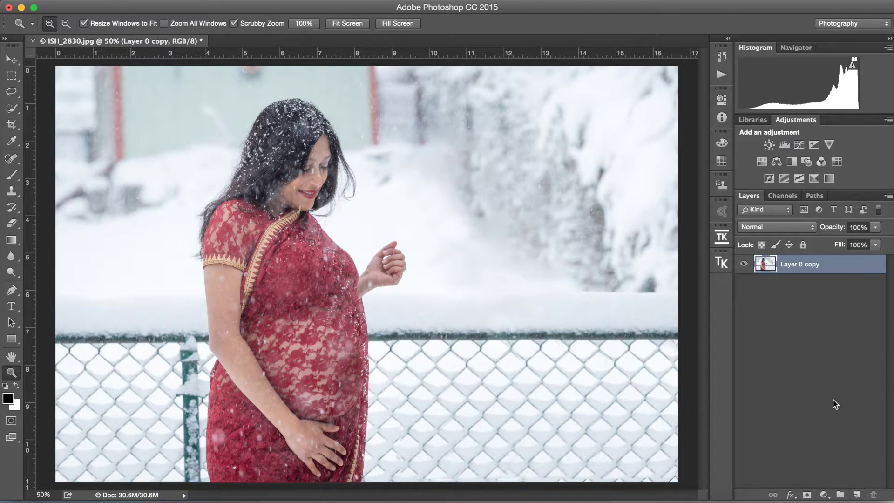
pyautogui.click(823, 495)
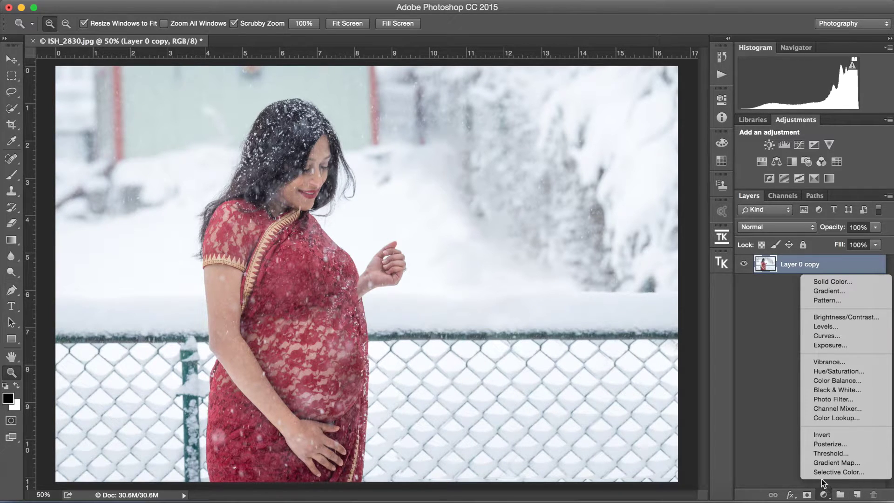
pyautogui.click(826, 335)
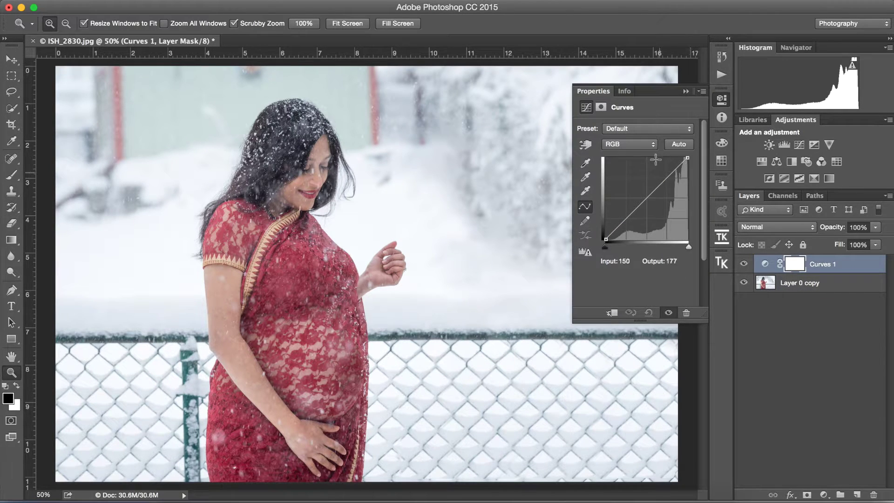
pyautogui.moveTo(630, 215)
pyautogui.mouseDown()
pyautogui.moveTo(638, 223)
pyautogui.moveTo(639, 190)
pyautogui.moveTo(662, 202)
pyautogui.moveTo(664, 181)
pyautogui.moveTo(641, 217)
pyautogui.moveTo(626, 209)
pyautogui.mouseUp()
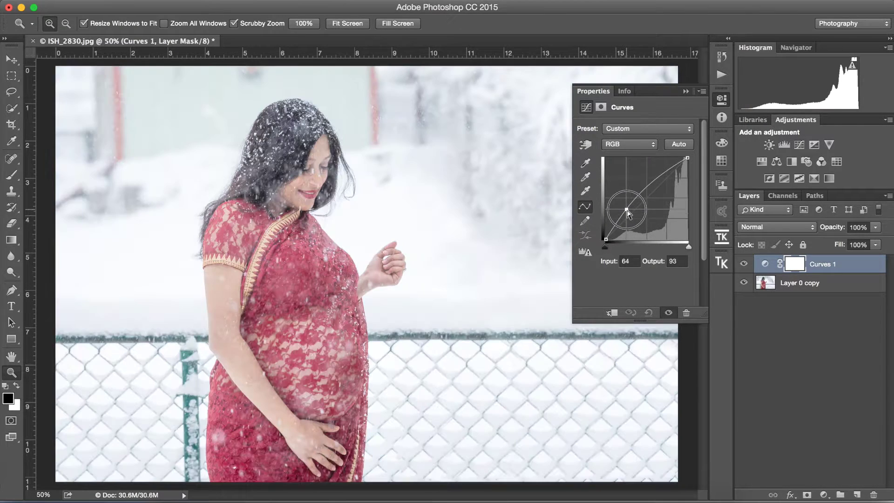
pyautogui.click(648, 312)
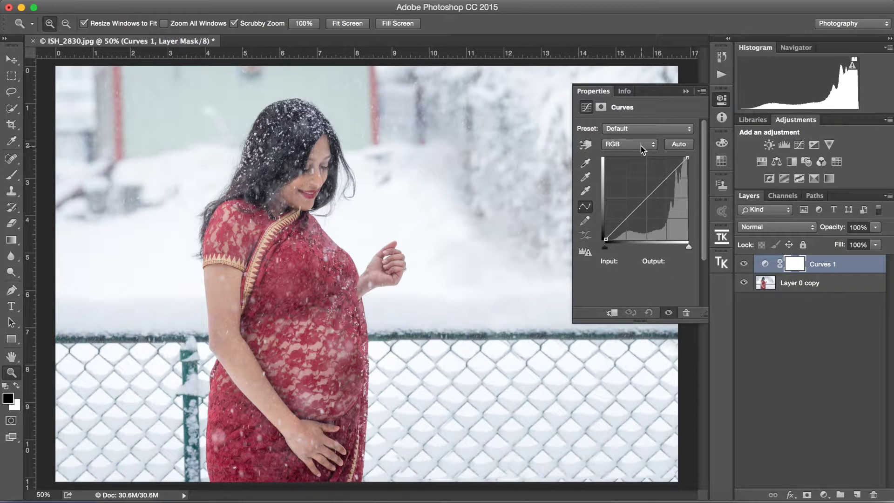
# Step: Raise the Green channel curve to output 109 at input 99 and close the curve settings
pyautogui.click(640, 147)
pyautogui.click(641, 163)
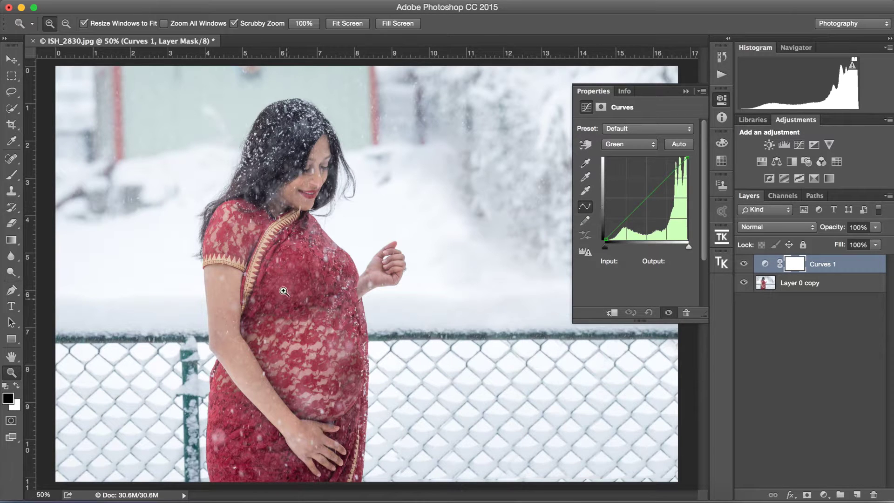
pyautogui.click(646, 200)
pyautogui.moveTo(646, 201)
pyautogui.mouseDown()
pyautogui.moveTo(652, 207)
pyautogui.moveTo(647, 196)
pyautogui.mouseUp()
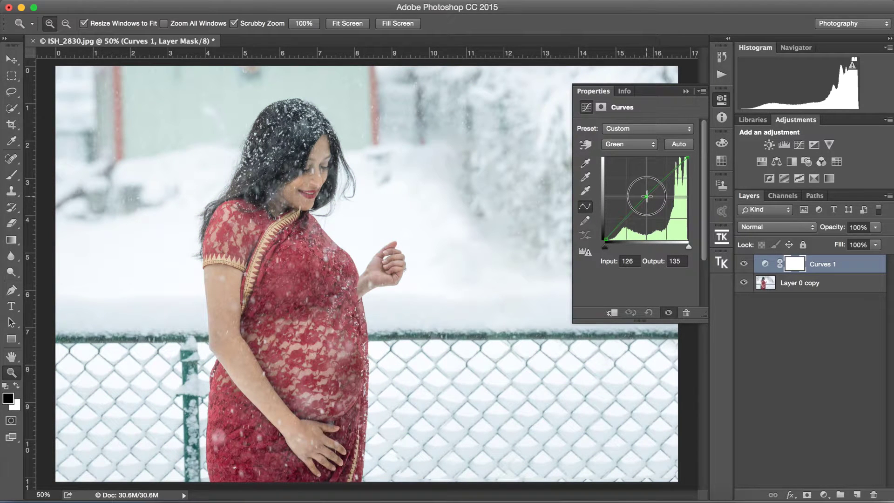
pyautogui.moveTo(646, 196); pyautogui.dragTo(637, 204)
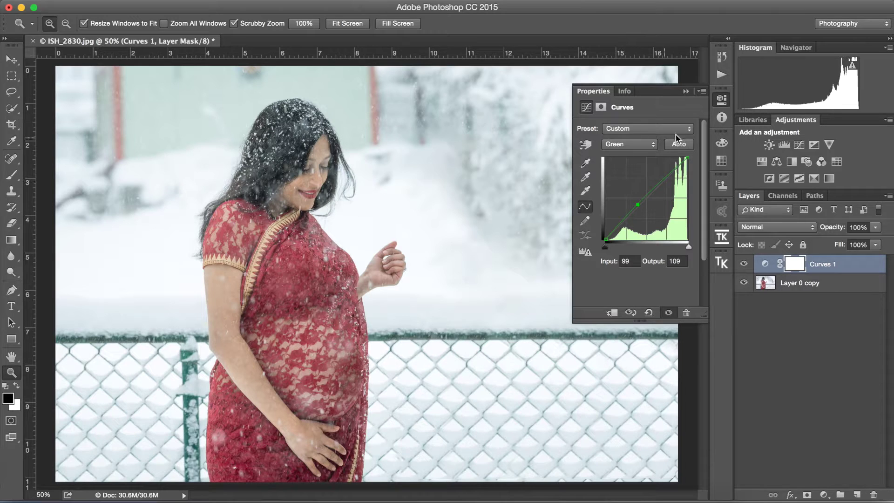
pyautogui.click(686, 92)
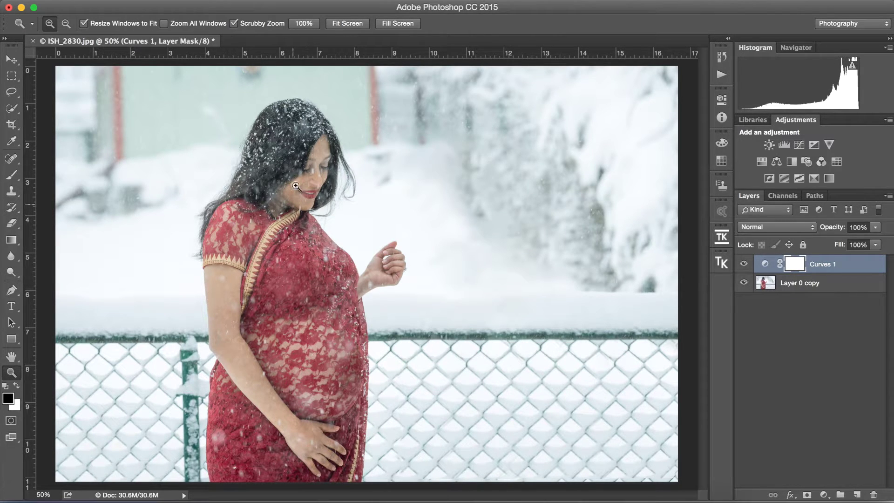
# Step: Apply the merged RGB image to the Curves 1 mask with Multiply blending at 100% opacity, and display the mask
pyautogui.click(181, 1)
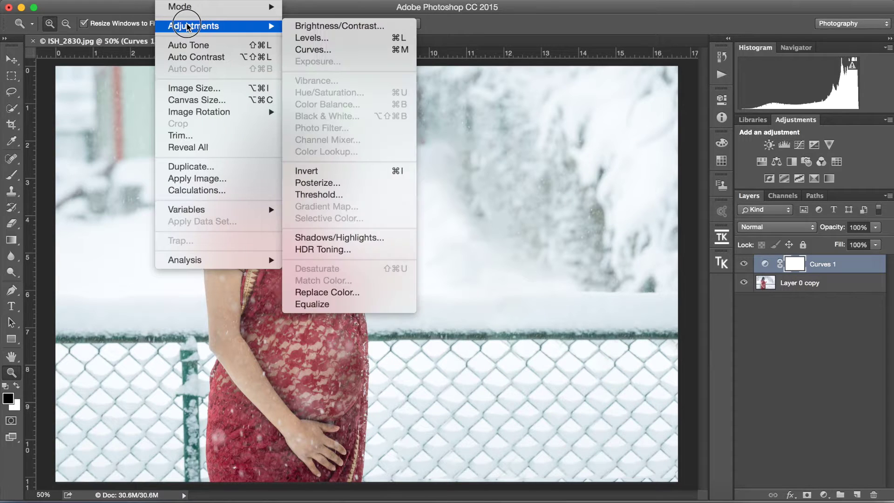
pyautogui.click(194, 180)
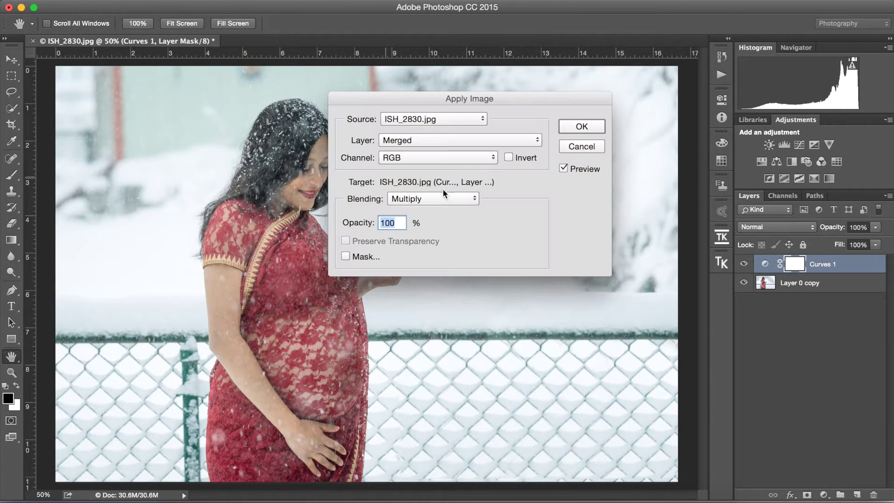
pyautogui.click(581, 127)
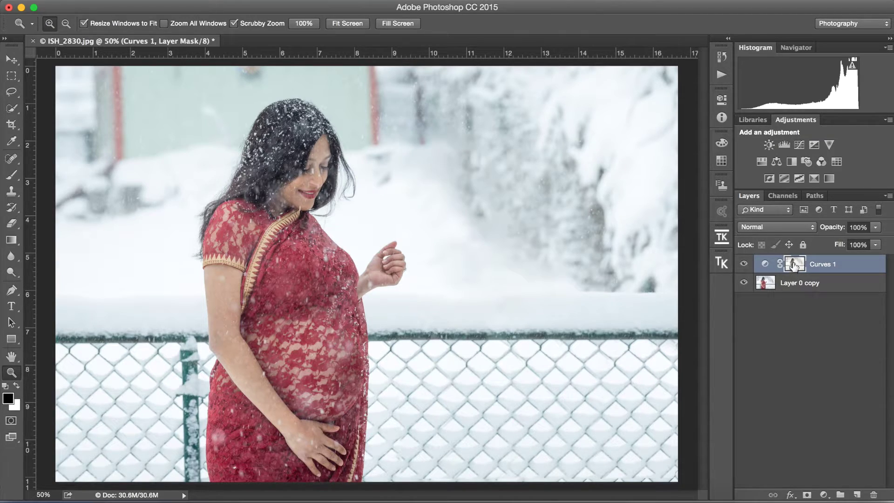
pyautogui.keyDown('alt'); pyautogui.click(792, 266); pyautogui.keyUp('alt')
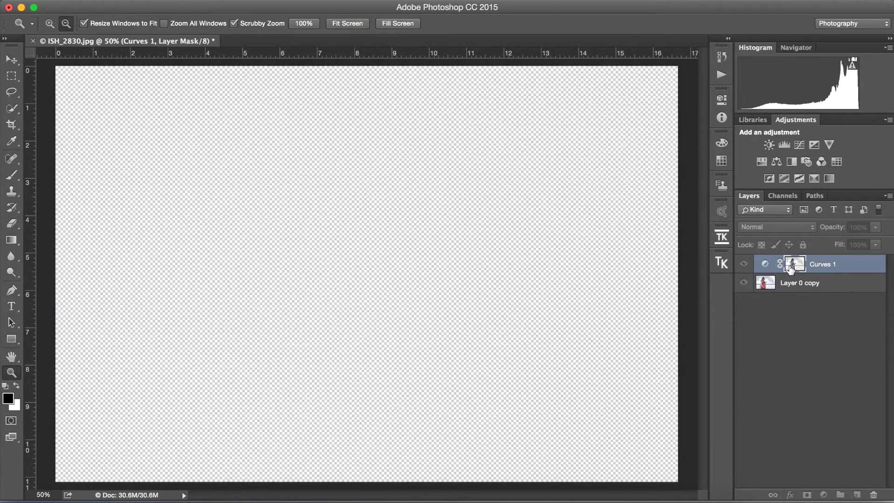
# Step: Return from the mask display to the image and compare the portrait with the Curves 1 mask disabled and enabled
pyautogui.keyDown('alt'); pyautogui.click(790, 268); pyautogui.keyUp('alt')
pyautogui.keyDown('shift'); pyautogui.click(797, 269); pyautogui.keyUp('shift')
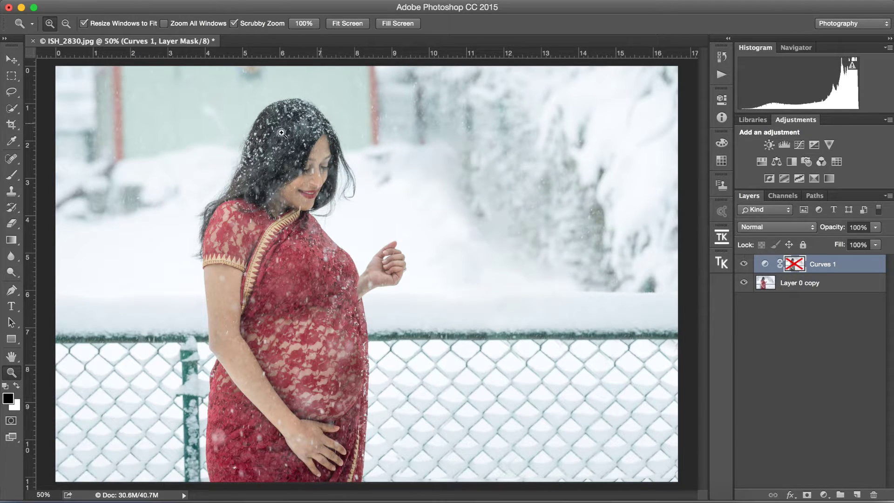
pyautogui.moveTo(282, 144); pyautogui.dragTo(346, 144)
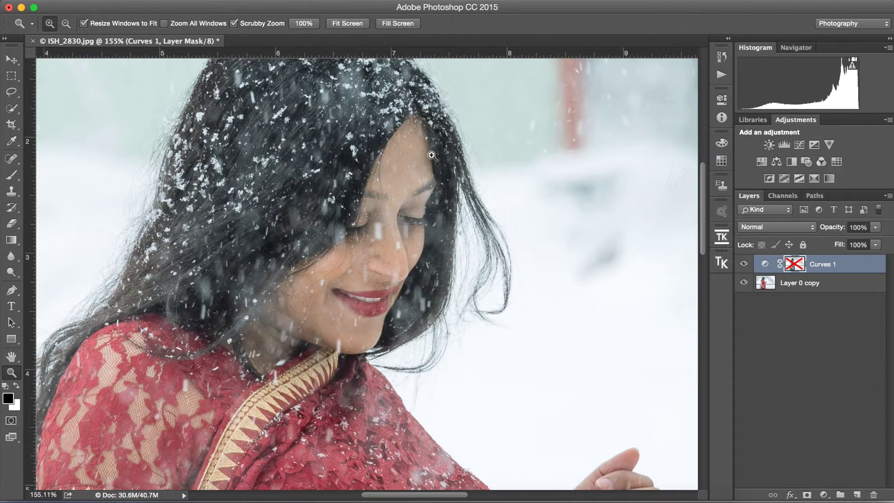
pyautogui.keyDown('shift'); pyautogui.click(799, 268); pyautogui.keyUp('shift')
pyautogui.moveTo(327, 165); pyautogui.dragTo(288, 154)
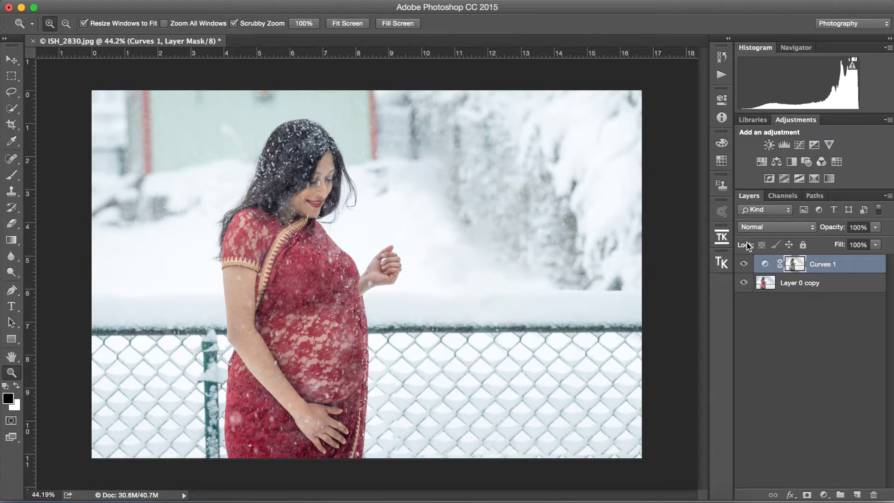
# Step: Increase the Curves 1 mask's contrast with Levels, setting the inputs to 67 black, 0.76 midtone and 214 white
pyautogui.press('super+l')
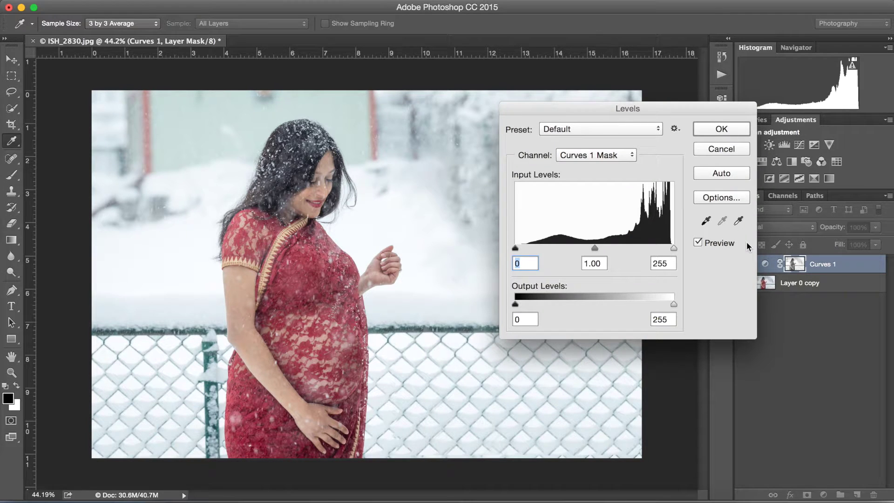
pyautogui.moveTo(515, 248); pyautogui.dragTo(538, 254)
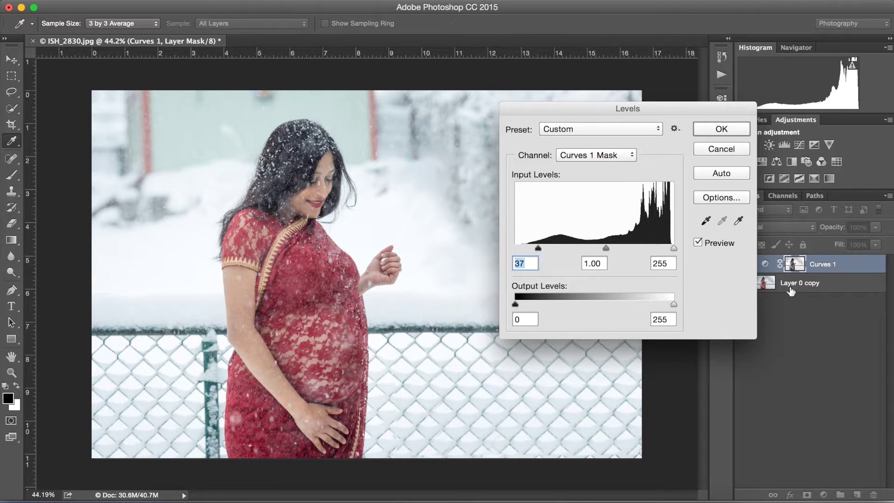
pyautogui.moveTo(606, 249)
pyautogui.mouseDown()
pyautogui.moveTo(594, 251)
pyautogui.moveTo(620, 252)
pyautogui.mouseUp()
pyautogui.moveTo(675, 249); pyautogui.dragTo(602, 249)
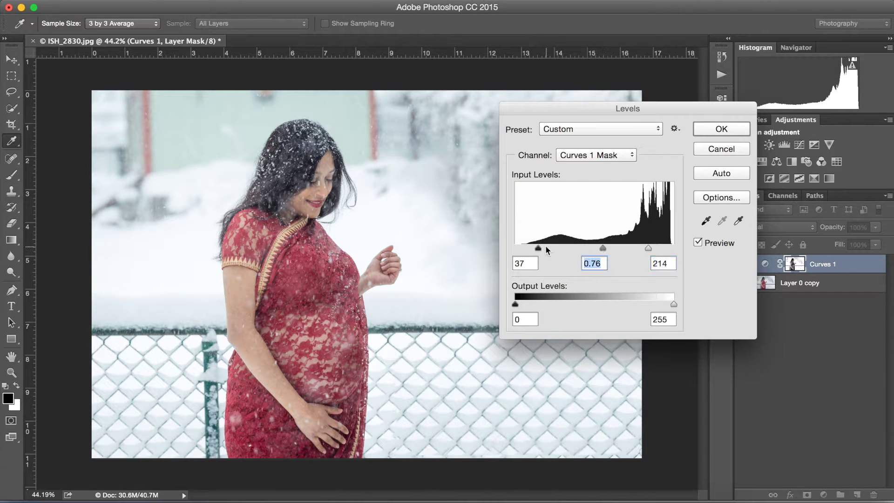
pyautogui.moveTo(538, 250); pyautogui.dragTo(557, 250)
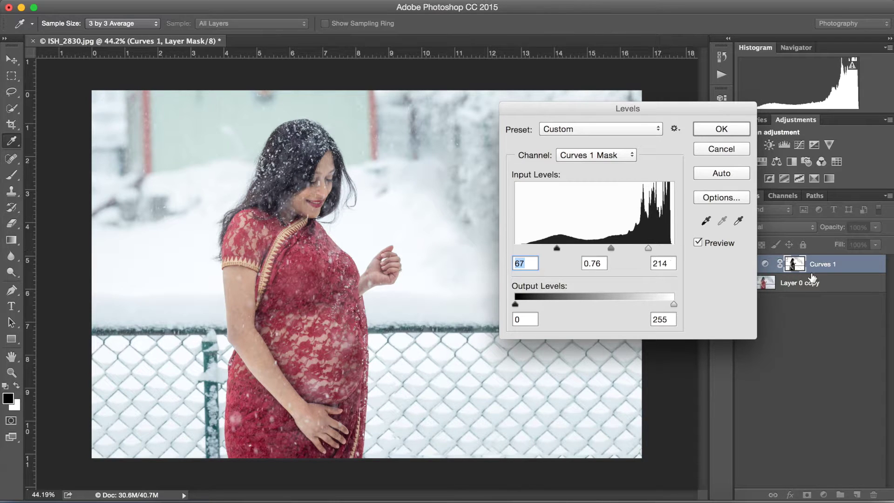
pyautogui.click(721, 131)
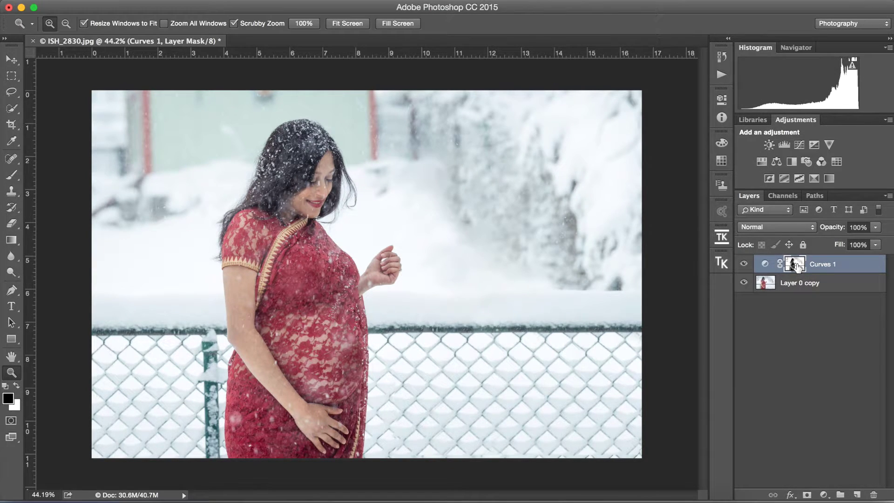
# Step: Compare the image with the contrast-adjusted Curves 1 mask turned off and on, inspecting the woman and background
pyautogui.keyDown('shift'); pyautogui.click(799, 265); pyautogui.keyUp('shift')
pyautogui.keyDown('shift'); pyautogui.click(794, 264); pyautogui.keyUp('shift')
pyautogui.click(443, 279)
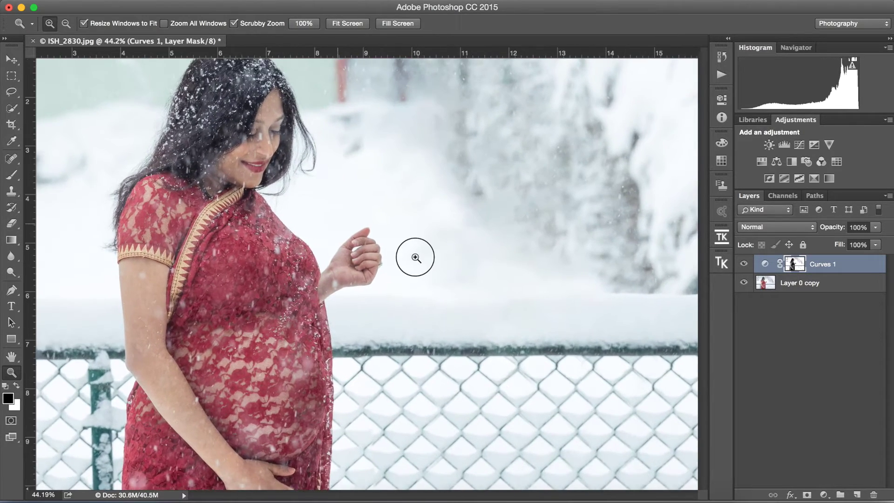
pyautogui.moveTo(415, 257); pyautogui.dragTo(379, 255)
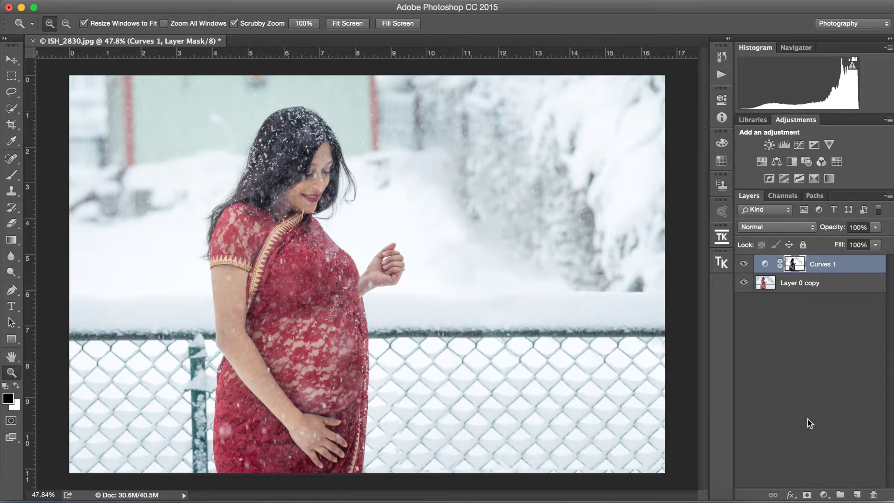
# Step: Add a Color Balance adjustment layer above Curves 1, keeping its tone range at Midtones
pyautogui.click(823, 494)
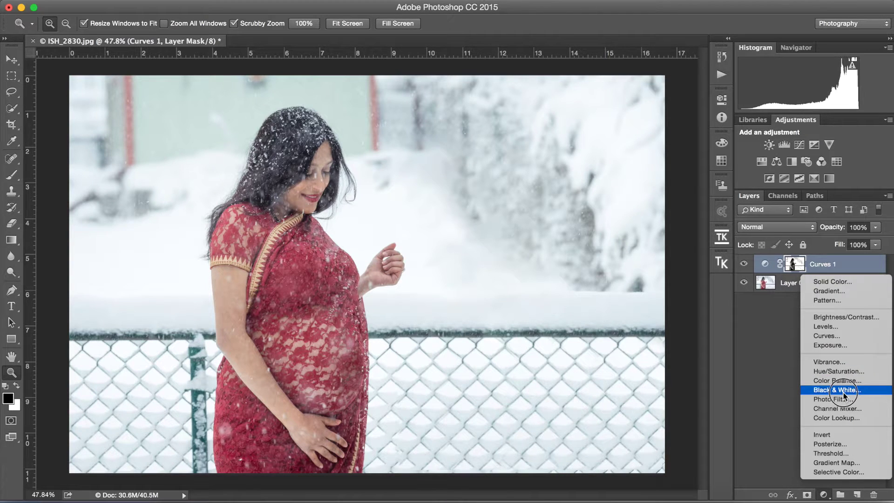
pyautogui.click(862, 383)
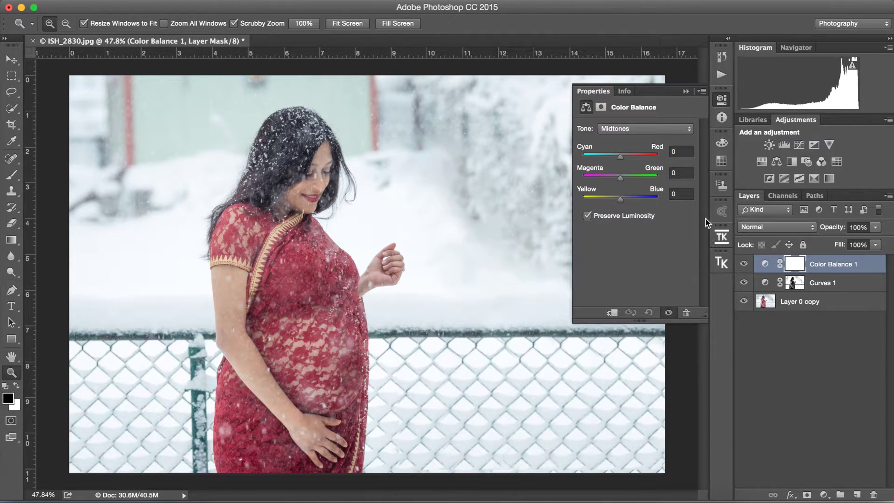
pyautogui.click(654, 131)
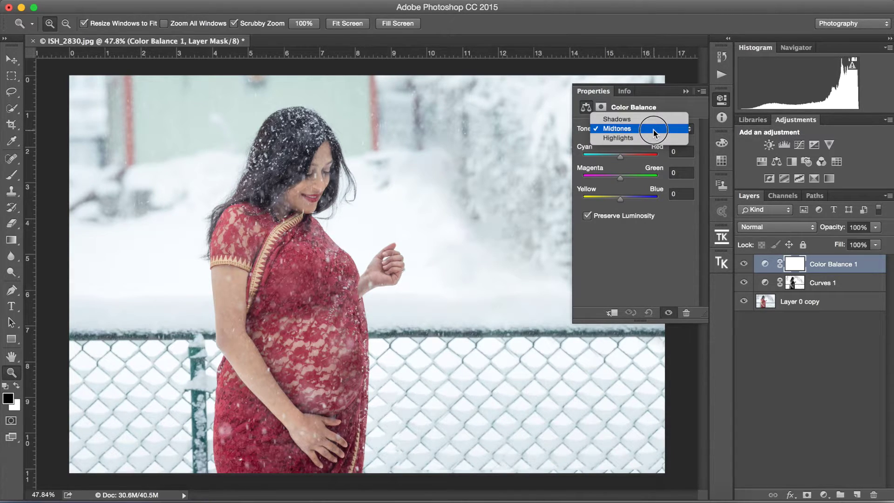
pyautogui.click(677, 114)
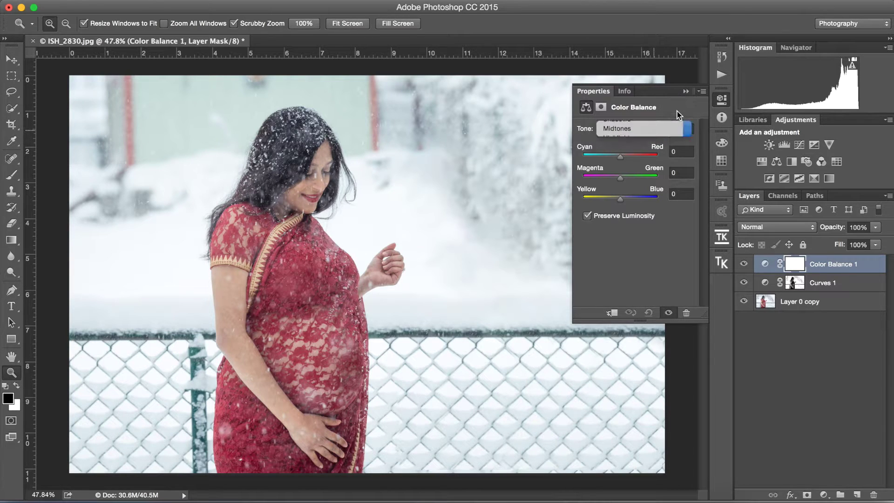
# Step: Try midtone Color Balance shifts of +34 toward green and -28 toward yellow, returning each to 0
pyautogui.moveTo(629, 160)
pyautogui.mouseDown()
pyautogui.moveTo(649, 160)
pyautogui.moveTo(594, 168)
pyautogui.moveTo(628, 168)
pyautogui.mouseUp()
pyautogui.press('super+z')
pyautogui.moveTo(615, 182)
pyautogui.mouseDown()
pyautogui.moveTo(607, 182)
pyautogui.moveTo(623, 181)
pyautogui.mouseUp()
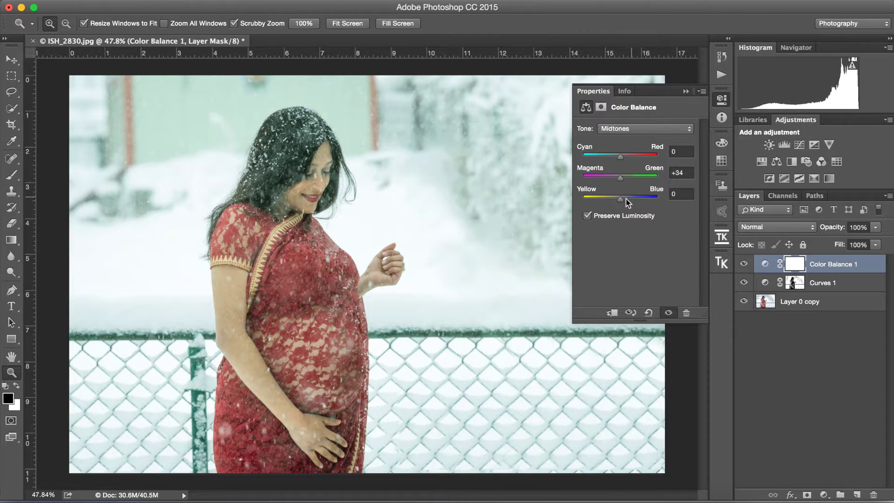
pyautogui.moveTo(608, 200); pyautogui.dragTo(609, 200)
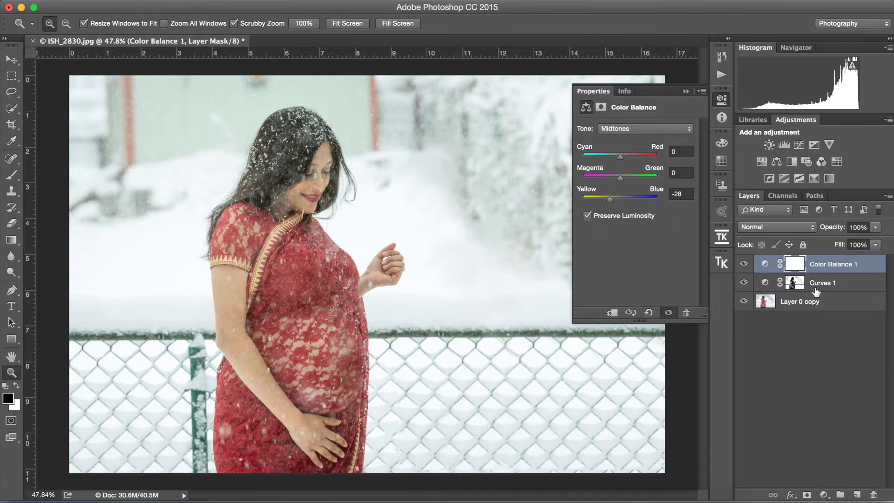
pyautogui.moveTo(611, 204); pyautogui.dragTo(620, 200)
# Step: Switch the Color Balance tone range to Shadows and set the Cyan–Red value to +25
pyautogui.click(639, 134)
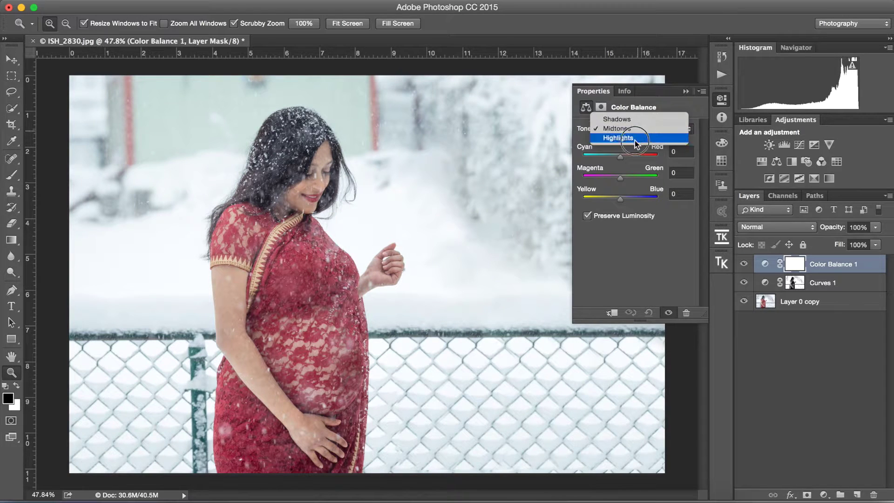
pyautogui.click(637, 139)
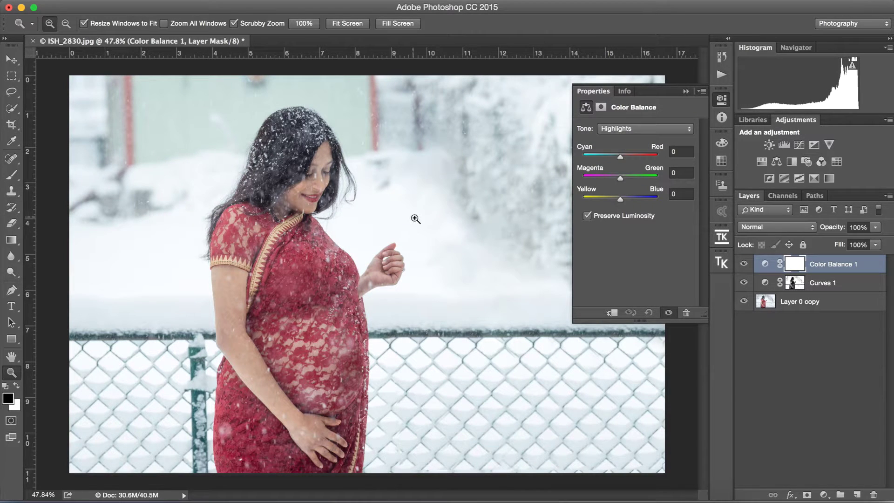
pyautogui.click(641, 130)
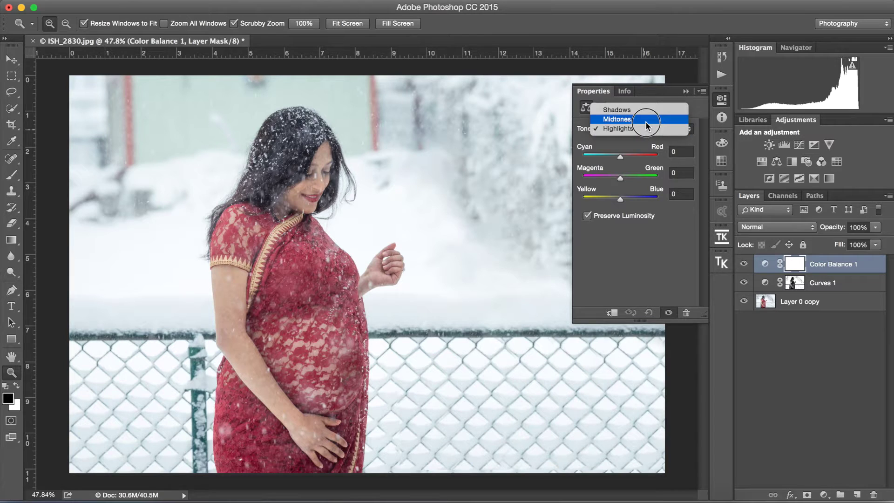
pyautogui.click(650, 116)
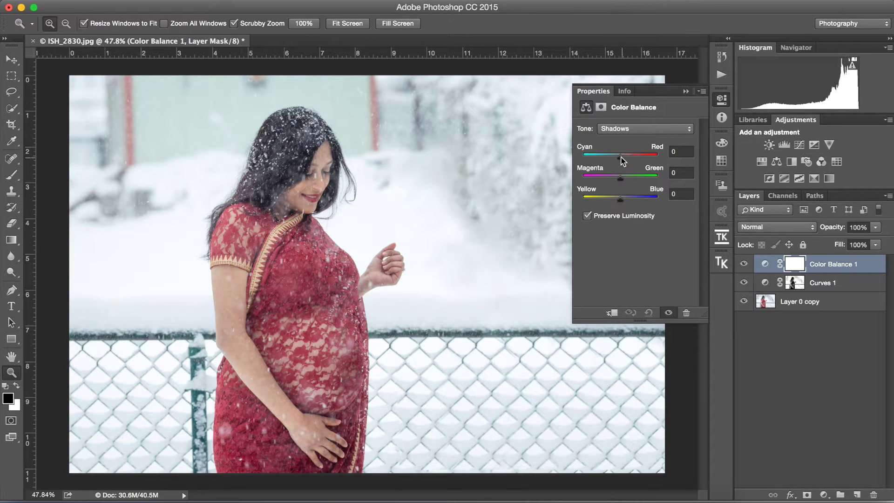
pyautogui.moveTo(621, 159); pyautogui.dragTo(628, 158)
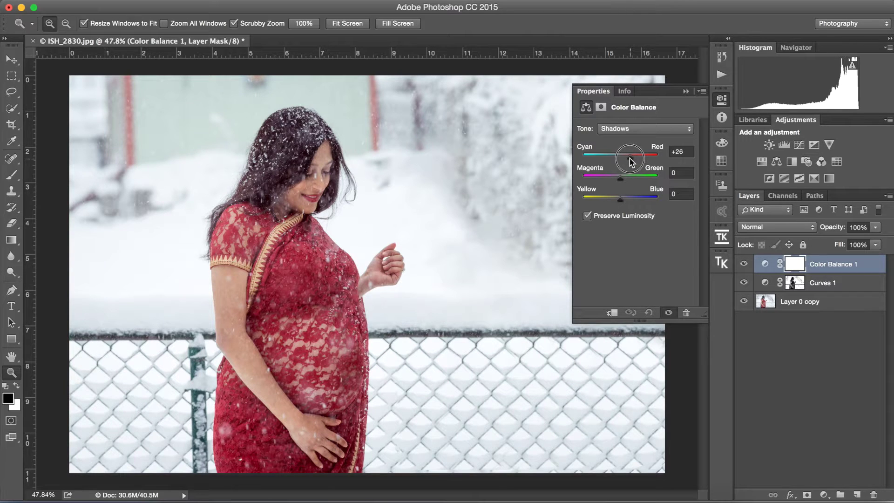
pyautogui.moveTo(629, 159); pyautogui.dragTo(629, 158)
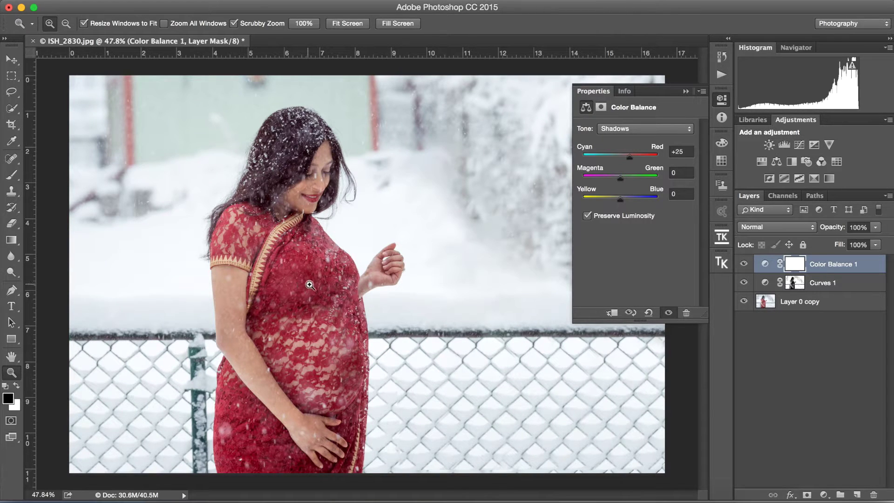
# Step: Compare the image with the Color Balance 1 adjustment hidden and shown
pyautogui.click(669, 313)
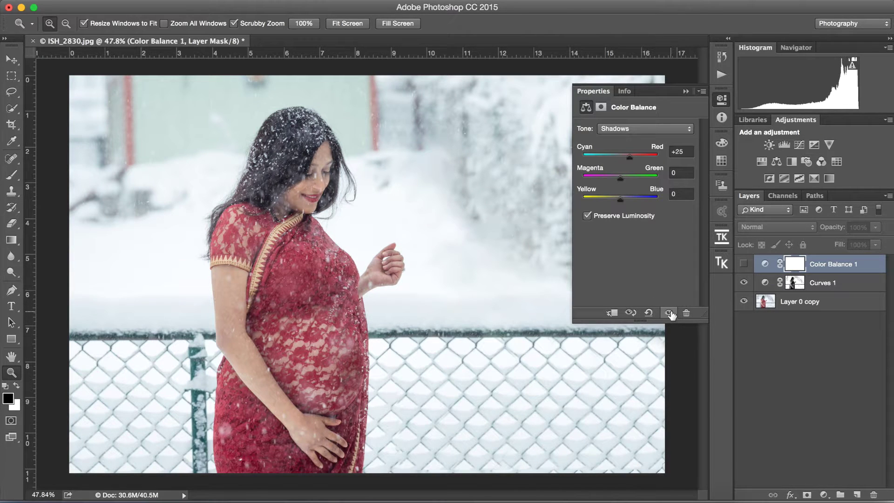
pyautogui.click(668, 312)
pyautogui.click(669, 313)
pyautogui.click(669, 313)
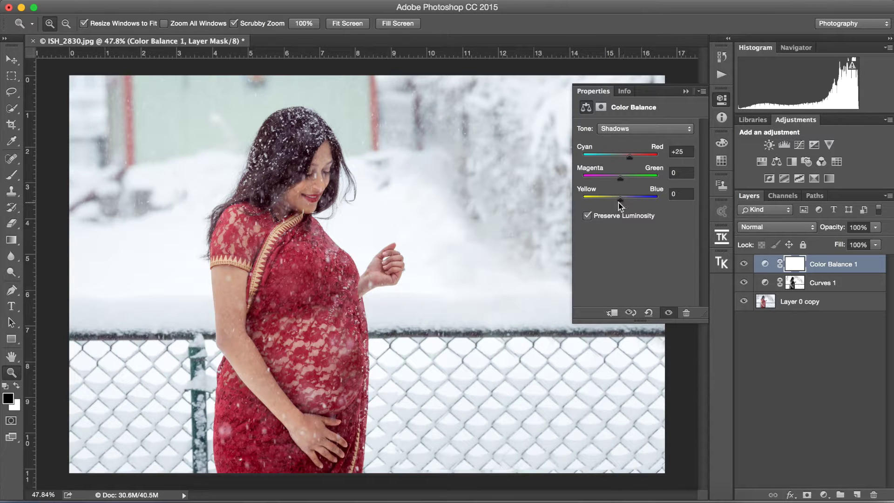
# Step: Set the shadows' Yellow–Blue value to -8 and close the Color Balance settings
pyautogui.moveTo(621, 201); pyautogui.dragTo(616, 200)
pyautogui.moveTo(615, 200); pyautogui.dragTo(617, 200)
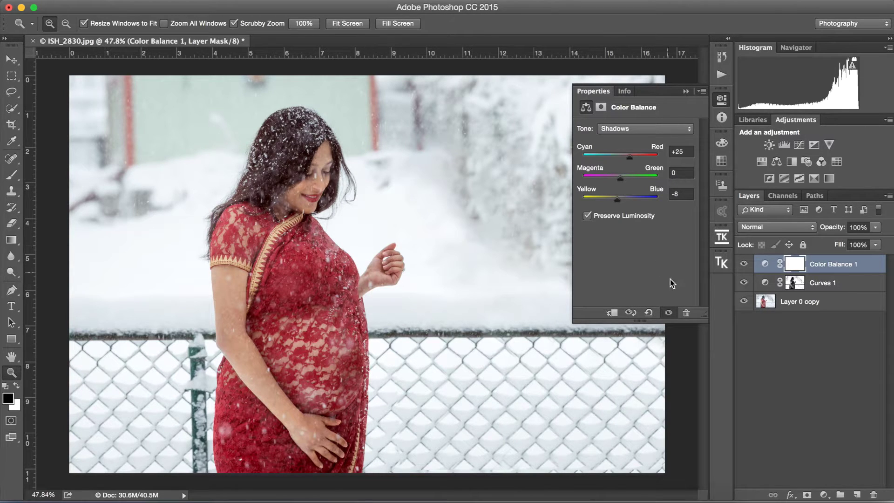
pyautogui.click(686, 92)
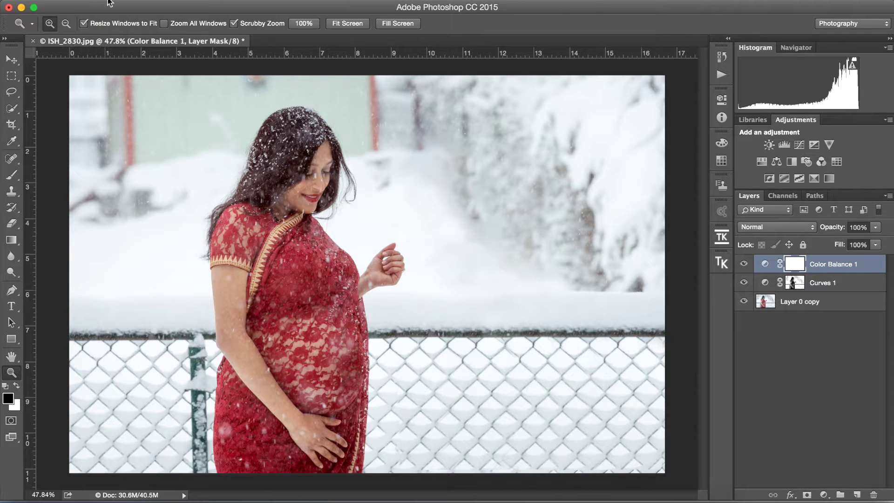
# Step: Apply the merged RGB image to the Color Balance 1 mask with Multiply blending at 100% opacity
pyautogui.click(137, 0)
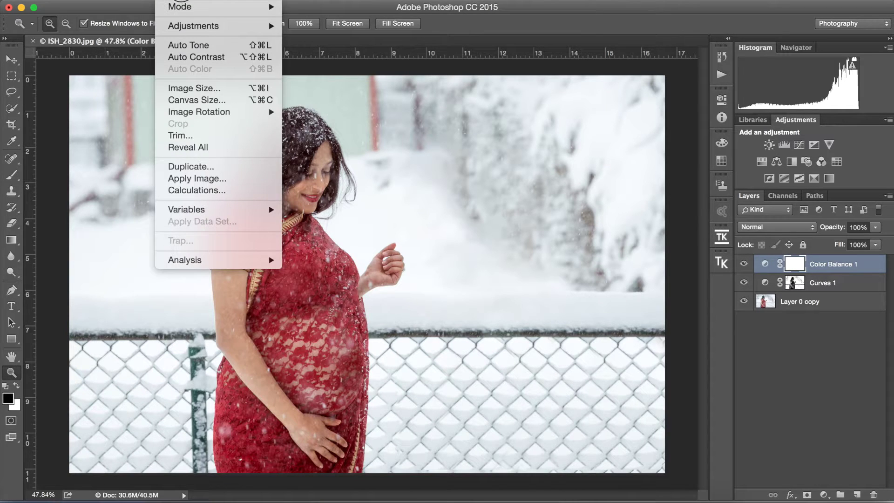
pyautogui.click(197, 178)
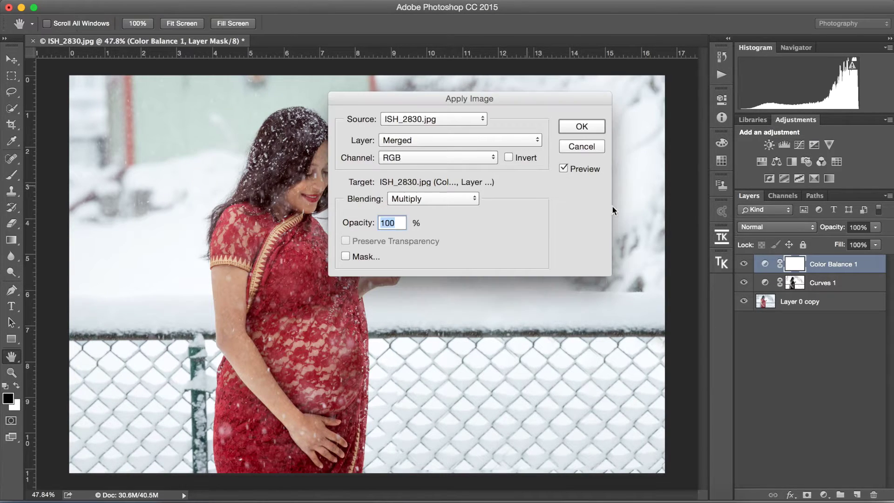
pyautogui.click(580, 125)
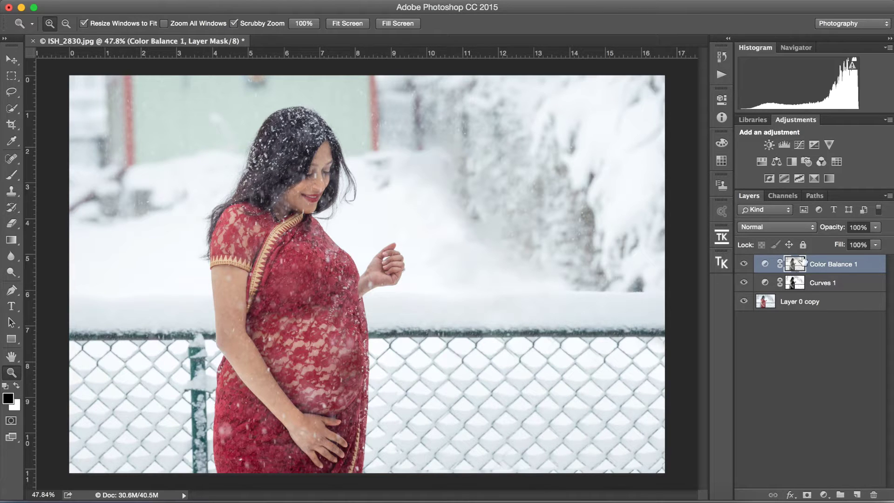
# Step: Increase the Color Balance 1 mask's contrast with Levels, setting the black input to 54 and lowering the white input
pyautogui.press('super+l')
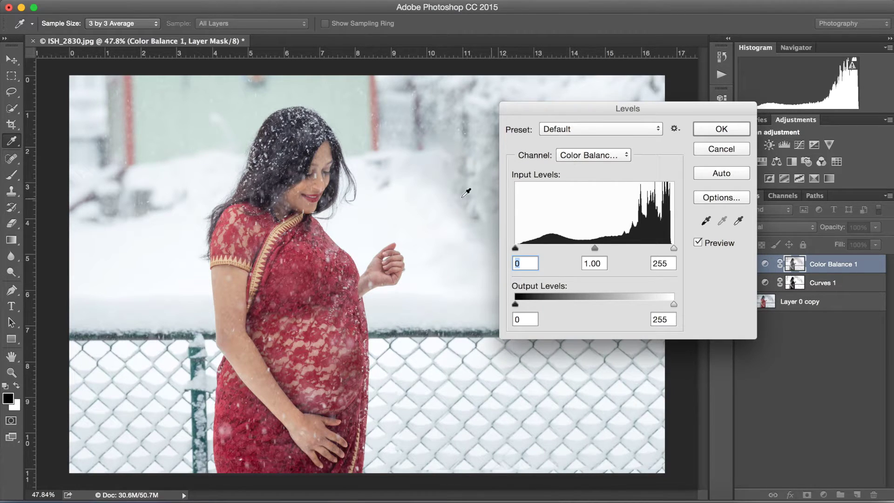
pyautogui.moveTo(518, 250); pyautogui.dragTo(549, 250)
pyautogui.moveTo(611, 250)
pyautogui.mouseDown()
pyautogui.moveTo(593, 248)
pyautogui.moveTo(611, 252)
pyautogui.mouseUp()
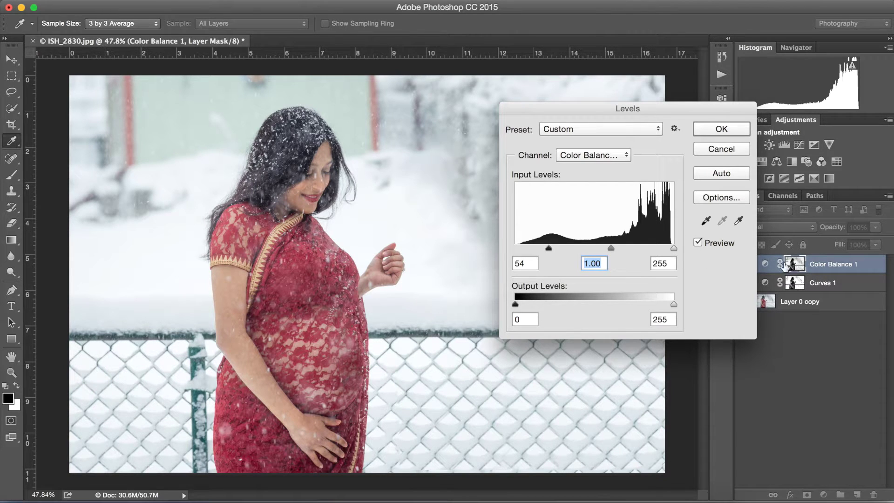
pyautogui.moveTo(674, 249); pyautogui.dragTo(662, 248)
pyautogui.click(728, 131)
pyautogui.press('z')
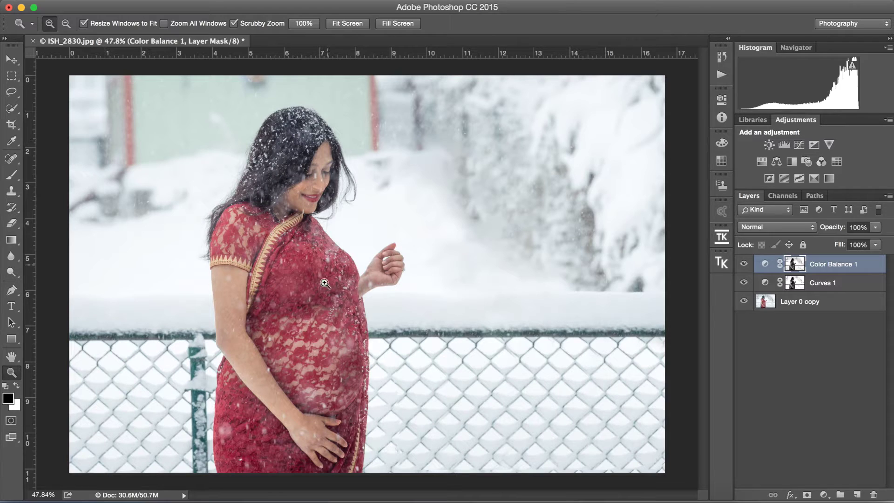
# Step: Display and invert the Color Balance 1 mask, and return to the image view with Layer 0 copy selected
pyautogui.keyDown('alt'); pyautogui.click(795, 264); pyautogui.keyUp('alt')
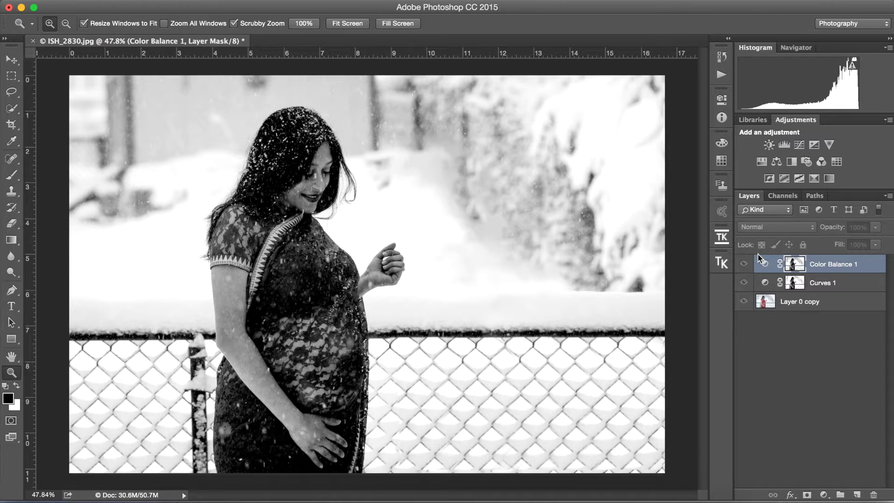
pyautogui.press('super+i')
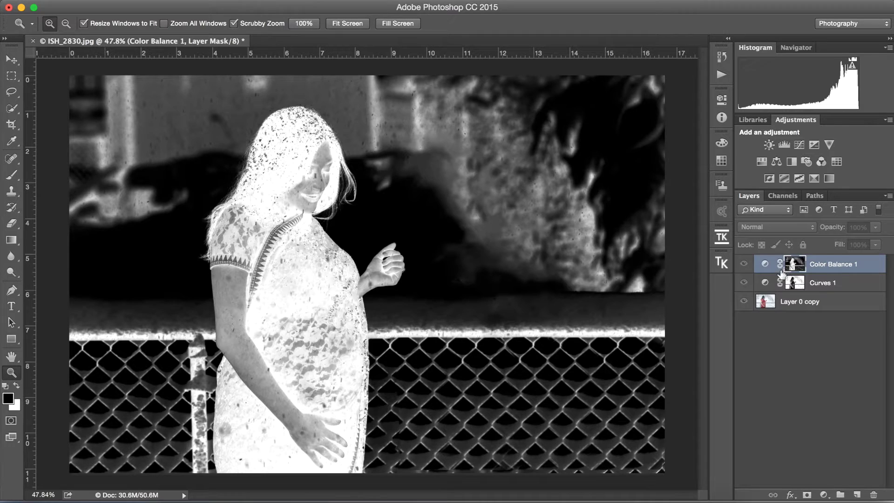
pyautogui.click(821, 284)
pyautogui.click(809, 300)
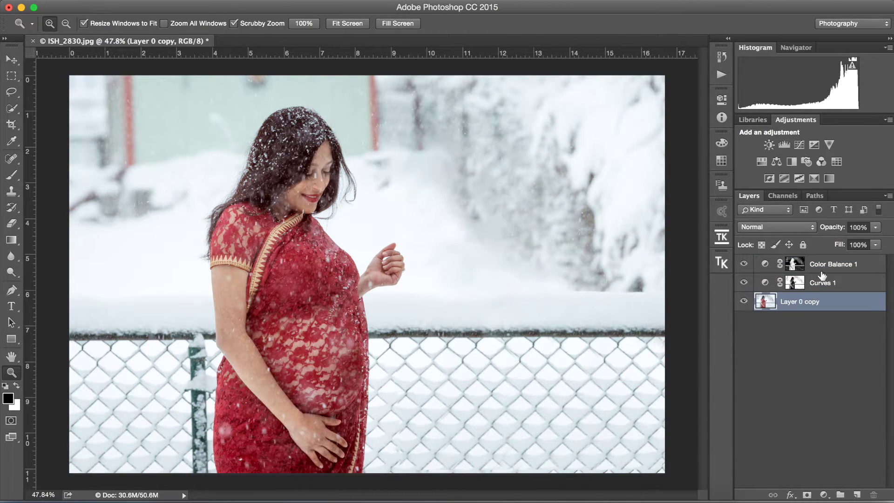
# Step: Compare the portrait with the Color Balance 1 adjustment hidden and shown, leaving the adjustment visible
pyautogui.click(749, 261)
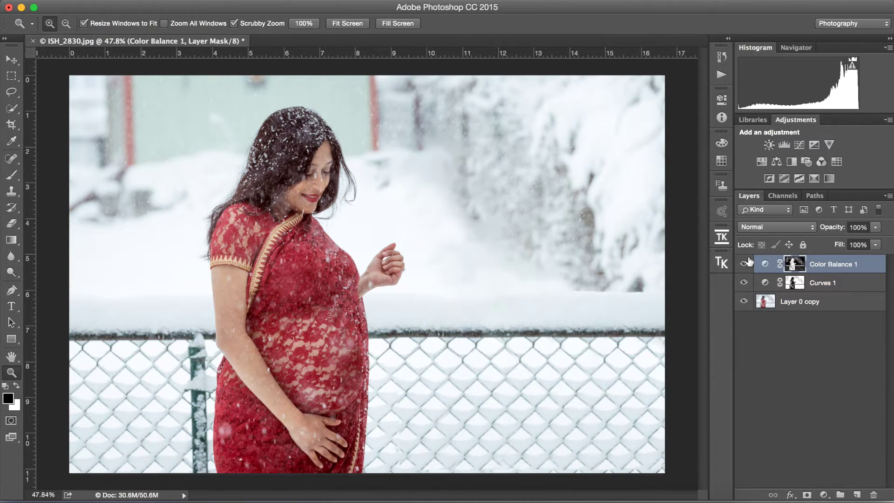
pyautogui.click(744, 263)
pyautogui.click(743, 264)
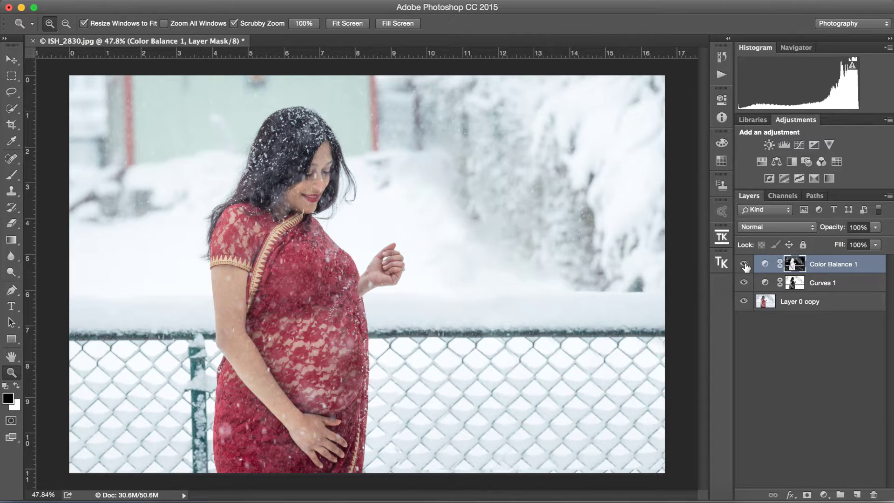
pyautogui.click(744, 263)
pyautogui.click(743, 264)
pyautogui.click(744, 264)
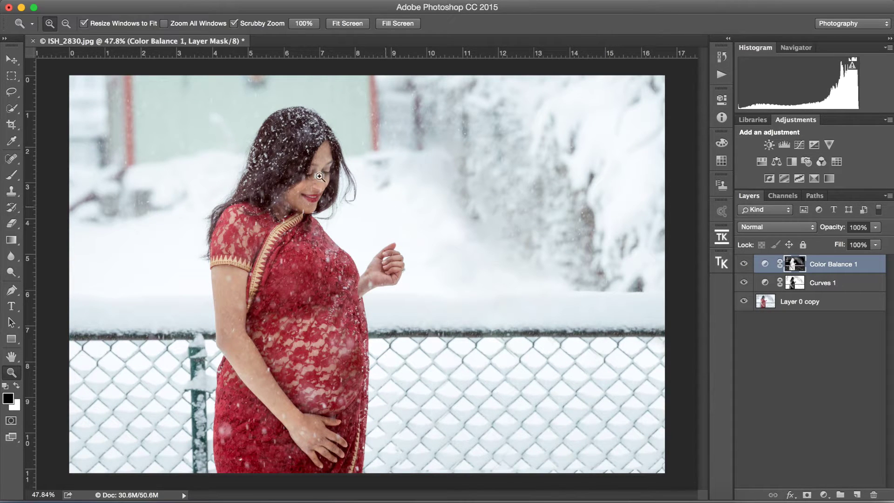
pyautogui.click(744, 264)
pyautogui.click(743, 264)
pyautogui.click(804, 345)
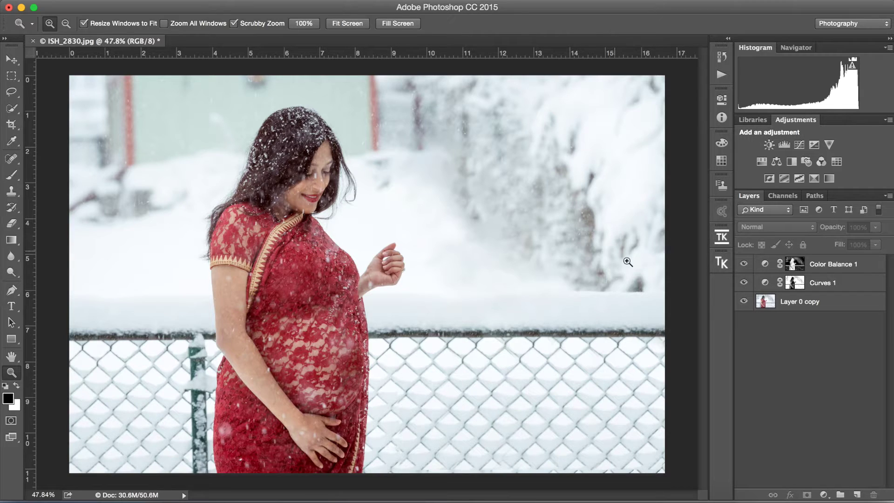
# Step: Paint black over the snowy background and fence on the Color Balance 1 mask with an 800 px brush
pyautogui.click(799, 270)
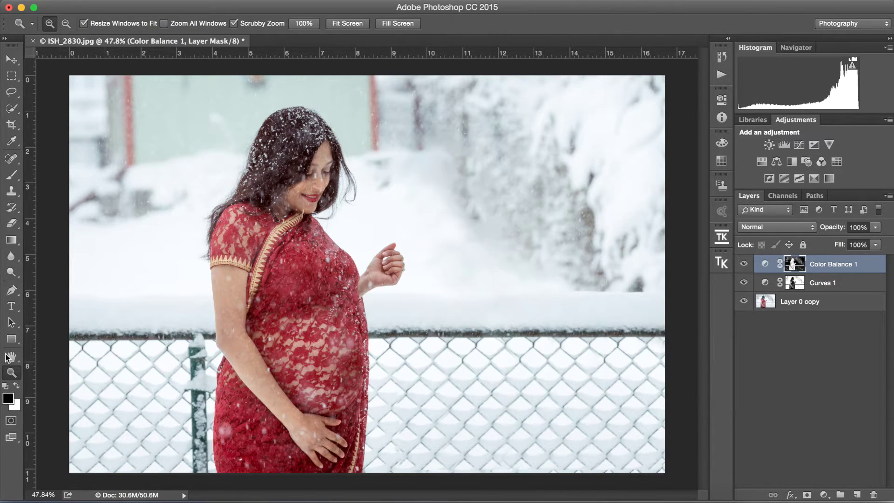
pyautogui.press('b')
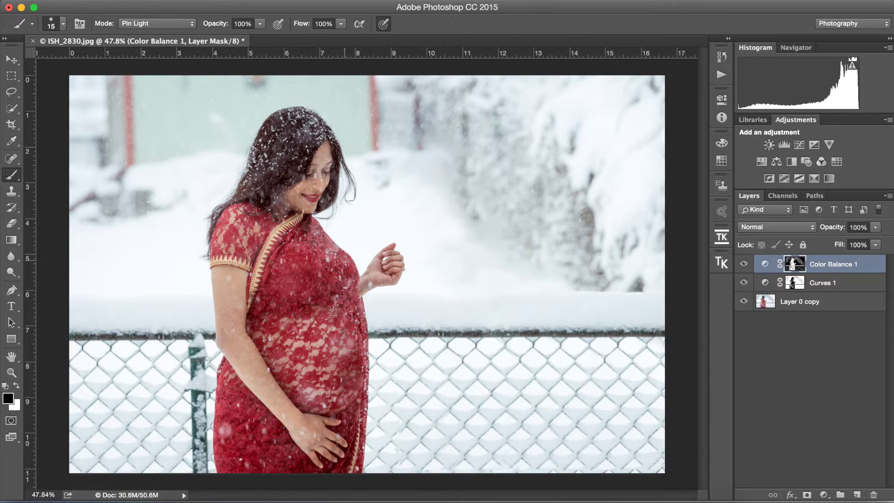
pyautogui.press(']')
pyautogui.press(']')
pyautogui.press(']')
pyautogui.press(']')
pyautogui.press(']')
pyautogui.press(']')
pyautogui.press(']')
pyautogui.press(']')
pyautogui.press(']')
pyautogui.press(']')
pyautogui.press(']')
pyautogui.press(']')
pyautogui.press(']')
pyautogui.moveTo(424, 347)
pyautogui.mouseDown()
pyautogui.moveTo(409, 339)
pyautogui.moveTo(619, 343)
pyautogui.moveTo(476, 364)
pyautogui.moveTo(523, 379)
pyautogui.moveTo(498, 389)
pyautogui.moveTo(586, 451)
pyautogui.moveTo(610, 414)
pyautogui.moveTo(624, 295)
pyautogui.moveTo(565, 220)
pyautogui.moveTo(635, 270)
pyautogui.moveTo(471, 113)
pyautogui.moveTo(433, 90)
pyautogui.moveTo(423, 130)
pyautogui.moveTo(471, 99)
pyautogui.moveTo(107, 124)
pyautogui.moveTo(119, 149)
pyautogui.moveTo(93, 363)
pyautogui.moveTo(140, 335)
pyautogui.moveTo(155, 335)
pyautogui.moveTo(170, 360)
pyautogui.moveTo(153, 410)
pyautogui.moveTo(121, 414)
pyautogui.moveTo(130, 230)
pyautogui.mouseUp()
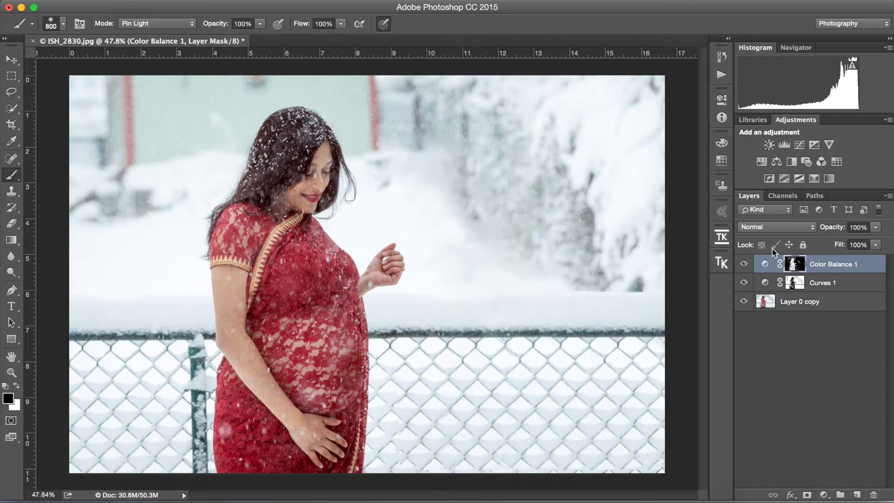
# Step: Display the Color Balance 1 mask and black out the remaining grey background and fence patches, using a 250 px brush around the fence post
pyautogui.keyDown('alt'); pyautogui.click(800, 264); pyautogui.keyUp('alt')
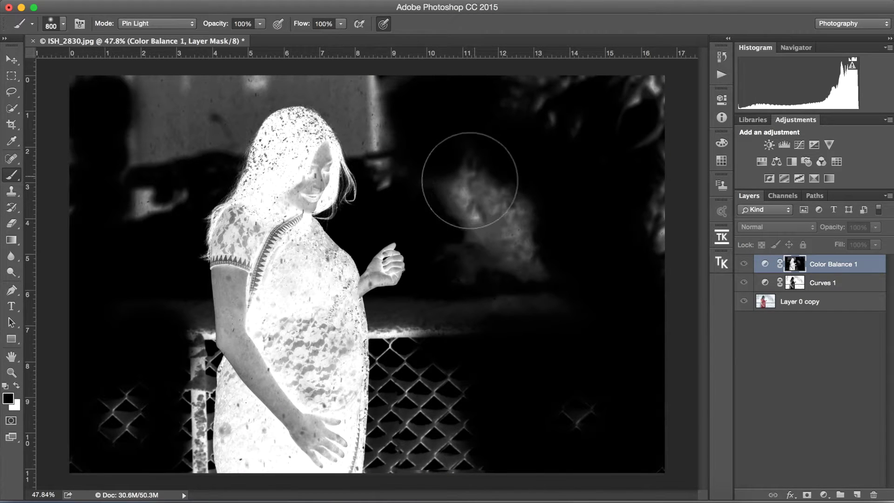
pyautogui.moveTo(472, 180)
pyautogui.mouseDown()
pyautogui.moveTo(475, 124)
pyautogui.moveTo(418, 267)
pyautogui.moveTo(500, 202)
pyautogui.moveTo(557, 290)
pyautogui.moveTo(446, 396)
pyautogui.moveTo(421, 367)
pyautogui.moveTo(412, 326)
pyautogui.moveTo(414, 413)
pyautogui.moveTo(480, 442)
pyautogui.moveTo(458, 426)
pyautogui.moveTo(588, 396)
pyautogui.moveTo(403, 376)
pyautogui.mouseUp()
pyautogui.press('[')
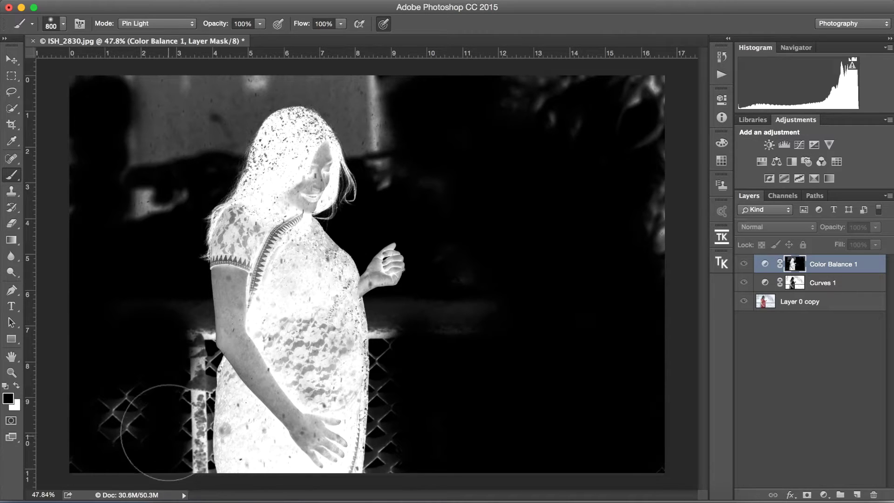
pyautogui.press('[')
pyautogui.press('[')
pyautogui.press('[')
pyautogui.press('[')
pyautogui.press('[')
pyautogui.press('[')
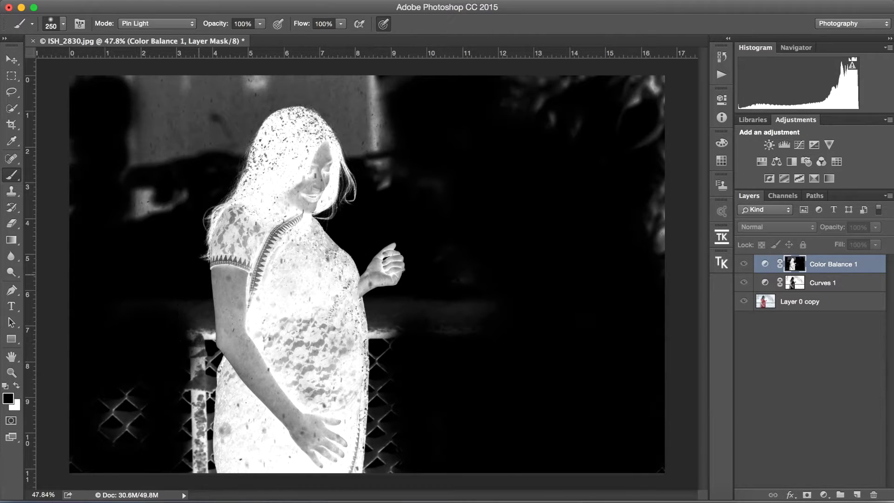
pyautogui.moveTo(199, 341); pyautogui.dragTo(195, 306)
pyautogui.moveTo(197, 377)
pyautogui.mouseDown()
pyautogui.moveTo(195, 398)
pyautogui.moveTo(195, 352)
pyautogui.moveTo(191, 454)
pyautogui.moveTo(193, 431)
pyautogui.moveTo(203, 449)
pyautogui.moveTo(206, 381)
pyautogui.moveTo(200, 470)
pyautogui.moveTo(187, 393)
pyautogui.moveTo(158, 415)
pyautogui.moveTo(128, 393)
pyautogui.moveTo(72, 462)
pyautogui.mouseUp()
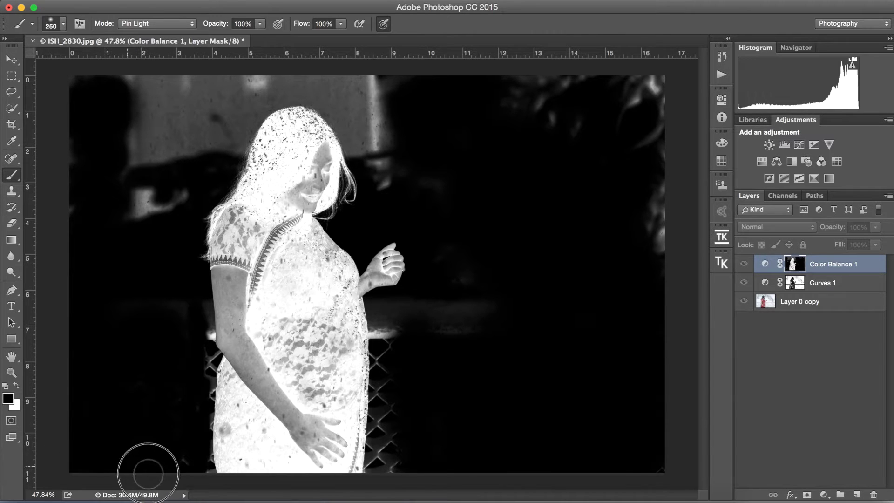
# Step: Darken the mask over the snowy trees and the building behind the woman with an enlarged black brush at 60% opacity
pyautogui.press('6')
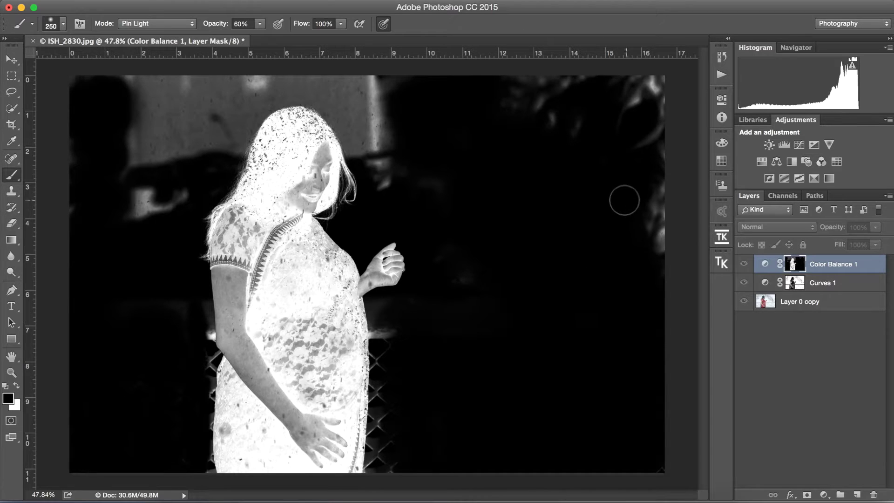
pyautogui.press(']')
pyautogui.press(']')
pyautogui.press(']')
pyautogui.press(']')
pyautogui.press(']')
pyautogui.press(']')
pyautogui.moveTo(643, 243)
pyautogui.mouseDown()
pyautogui.moveTo(629, 72)
pyautogui.moveTo(531, 195)
pyautogui.moveTo(572, 116)
pyautogui.moveTo(633, 112)
pyautogui.moveTo(624, 253)
pyautogui.moveTo(643, 176)
pyautogui.moveTo(649, 61)
pyautogui.mouseUp()
pyautogui.moveTo(160, 90)
pyautogui.mouseDown()
pyautogui.moveTo(134, 83)
pyautogui.moveTo(174, 96)
pyautogui.moveTo(148, 152)
pyautogui.moveTo(146, 197)
pyautogui.moveTo(174, 128)
pyautogui.moveTo(206, 84)
pyautogui.moveTo(256, 69)
pyautogui.moveTo(374, 81)
pyautogui.moveTo(381, 144)
pyautogui.moveTo(398, 179)
pyautogui.moveTo(403, 150)
pyautogui.moveTo(334, 88)
pyautogui.moveTo(254, 93)
pyautogui.moveTo(201, 158)
pyautogui.moveTo(280, 68)
pyautogui.mouseUp()
# Step: Return from the mask display to the normal image view and check the portrait with all layers visible
pyautogui.click(832, 300)
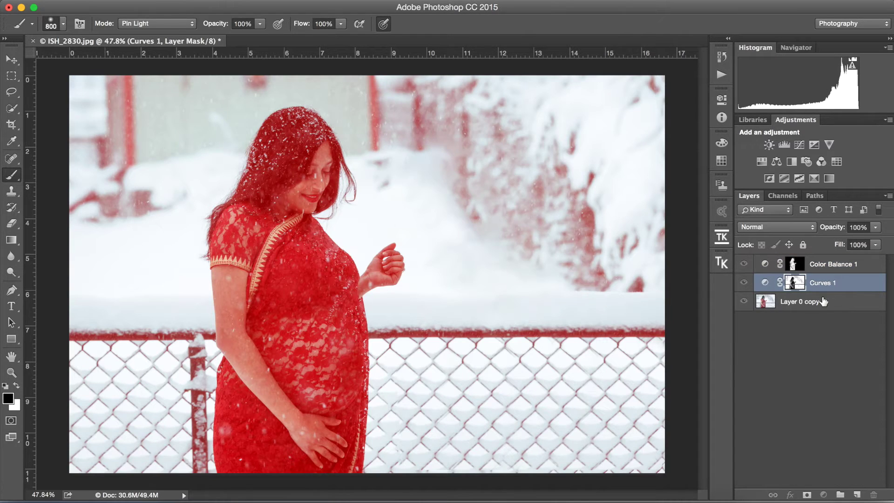
pyautogui.click(744, 264)
pyautogui.click(744, 265)
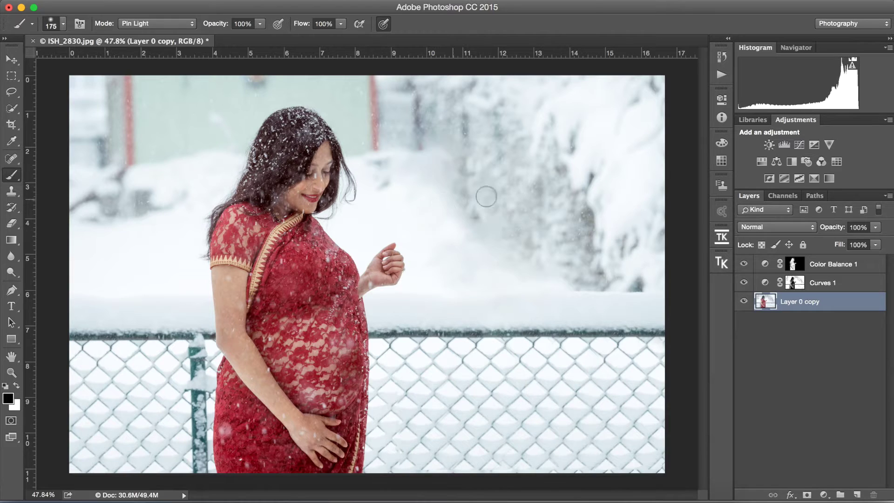
pyautogui.click(807, 352)
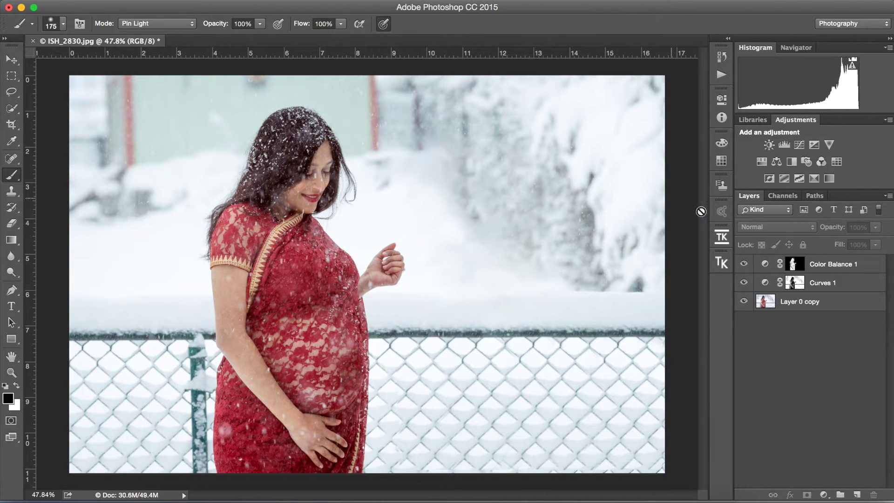
pyautogui.click(82, 308)
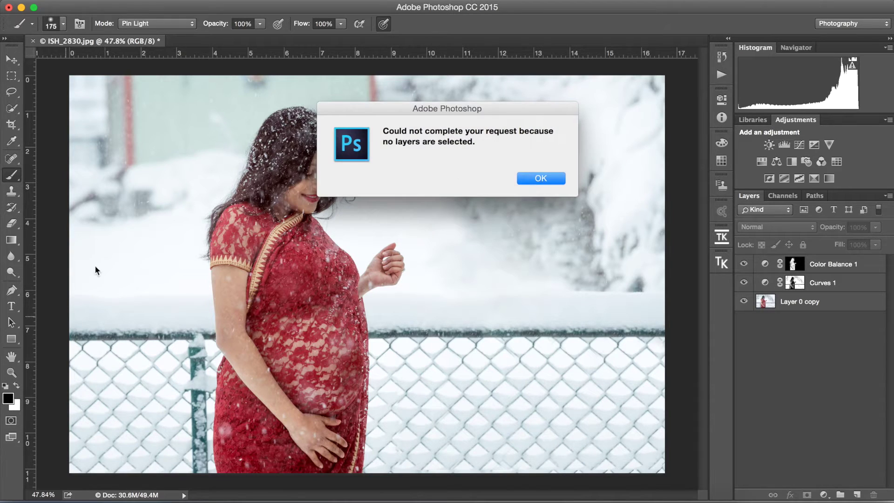
pyautogui.click(541, 177)
# Step: Add an Exposure adjustment layer with exposure +0.85 and offset +0.0058, preview its effect, and close its settings
pyautogui.press('z')
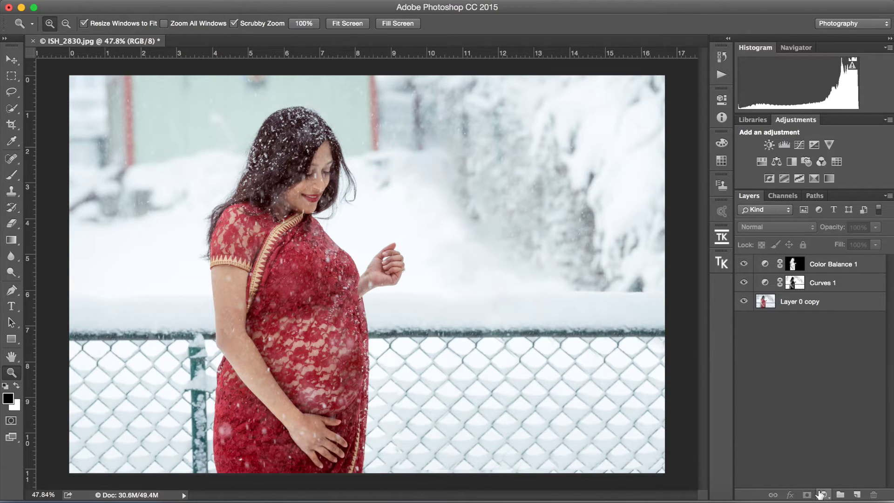
pyautogui.click(824, 494)
pyautogui.click(840, 345)
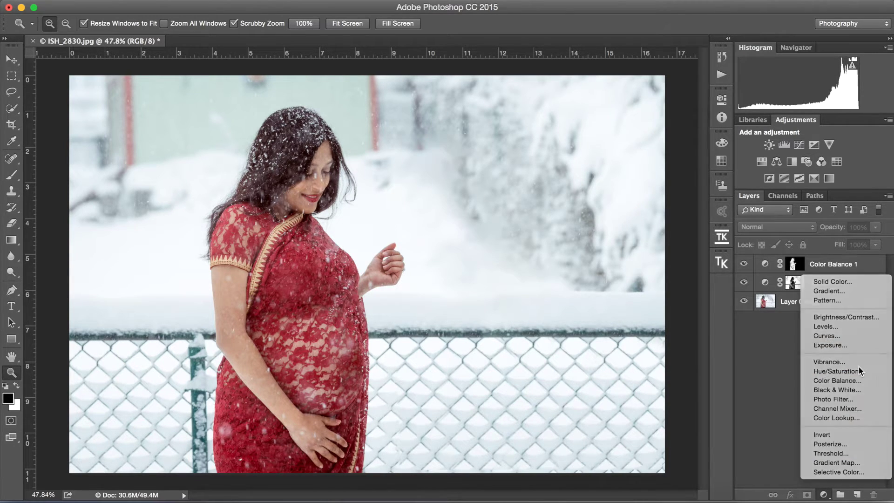
pyautogui.moveTo(636, 161); pyautogui.dragTo(643, 165)
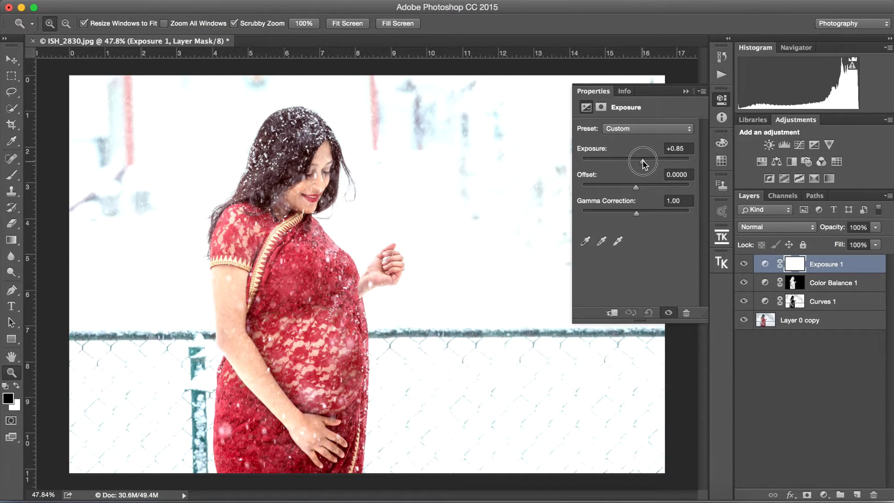
pyautogui.moveTo(643, 164); pyautogui.dragTo(643, 164)
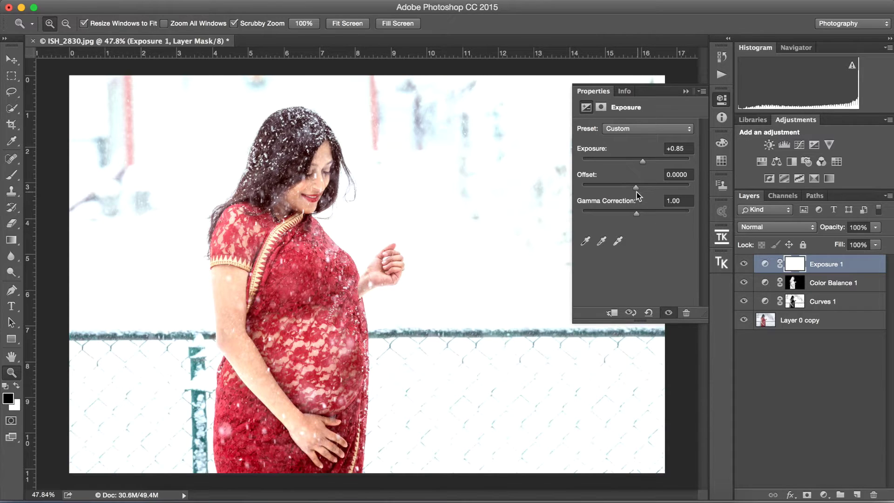
pyautogui.moveTo(637, 189)
pyautogui.mouseDown()
pyautogui.moveTo(628, 190)
pyautogui.moveTo(636, 192)
pyautogui.mouseUp()
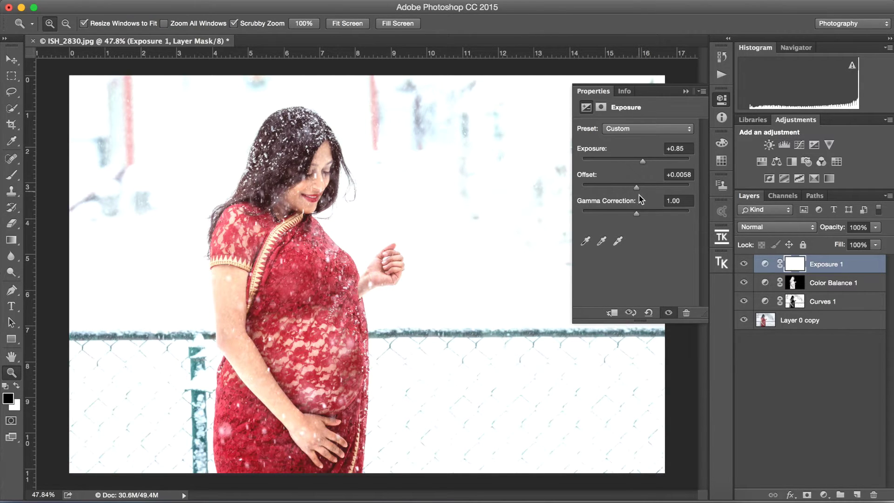
pyautogui.click(670, 313)
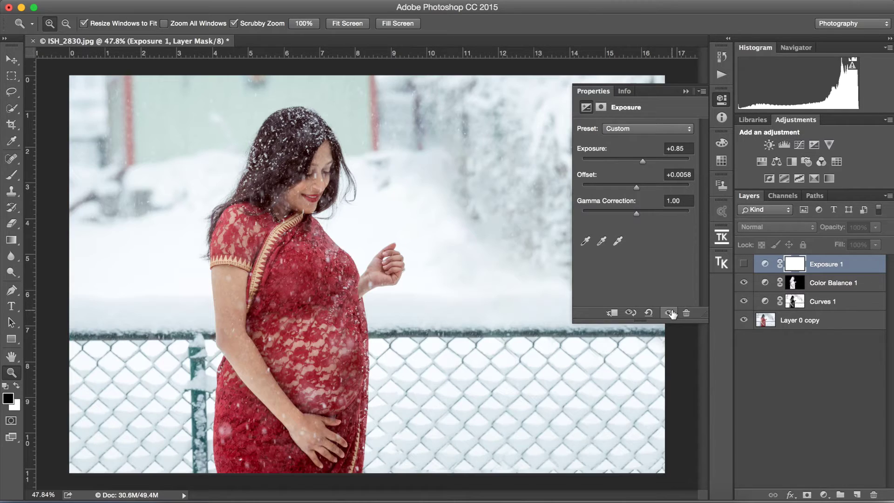
pyautogui.click(670, 313)
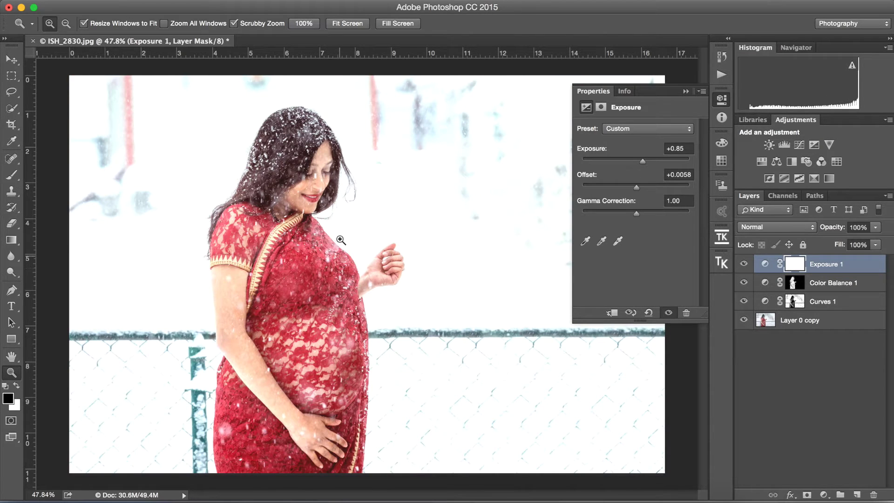
pyautogui.click(685, 92)
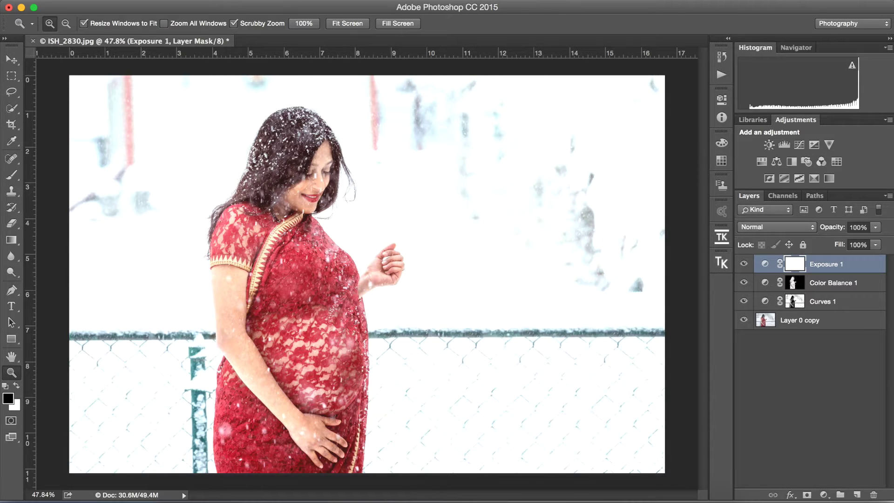
# Step: Apply the merged RGB image to the Exposure 1 mask with Multiply blending at 100% opacity, and invert the mask
pyautogui.click(164, 1)
pyautogui.click(198, 179)
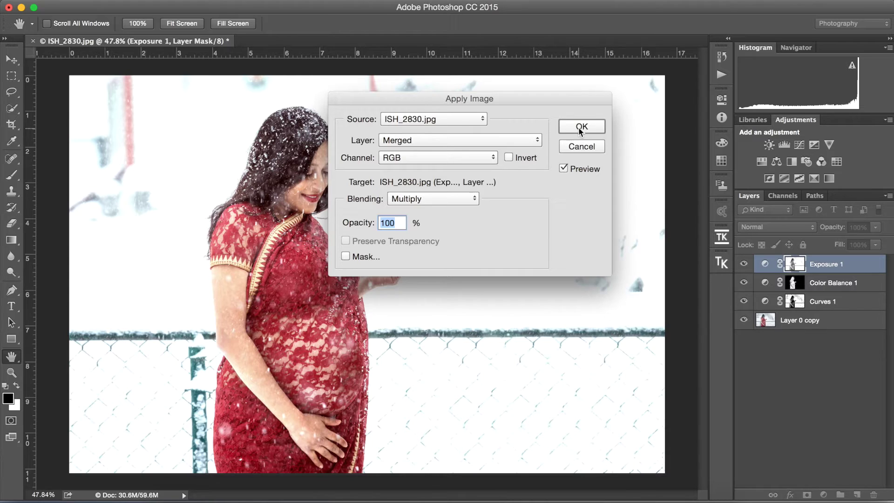
pyautogui.click(580, 128)
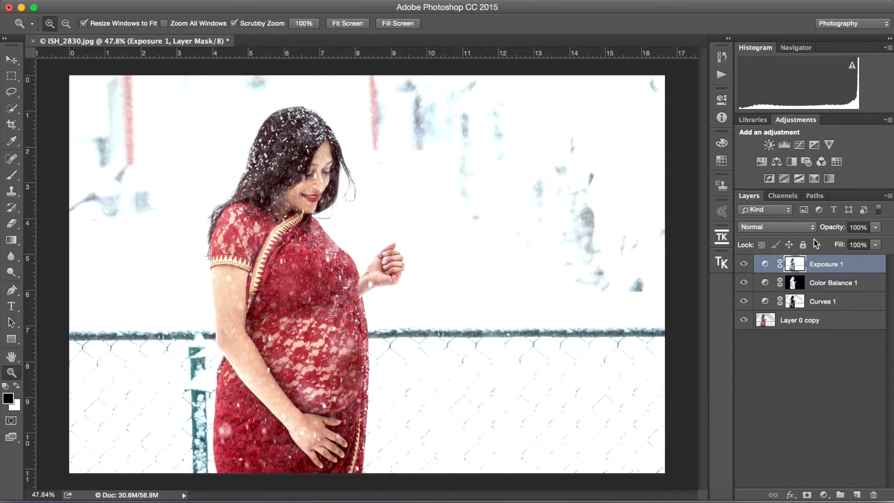
pyautogui.hotkey('ctrl', 'i')
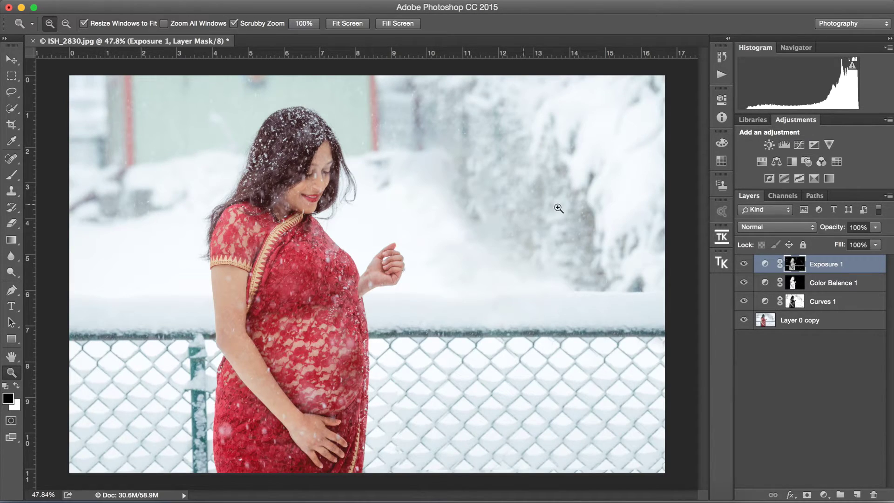
# Step: Compare the portrait with the Exposure 1, Color Balance 1 and Curves 1 adjustments each hidden and shown
pyautogui.click(743, 263)
pyautogui.click(744, 265)
pyautogui.click(745, 265)
pyautogui.click(745, 264)
pyautogui.click(744, 264)
pyautogui.click(743, 264)
pyautogui.click(744, 282)
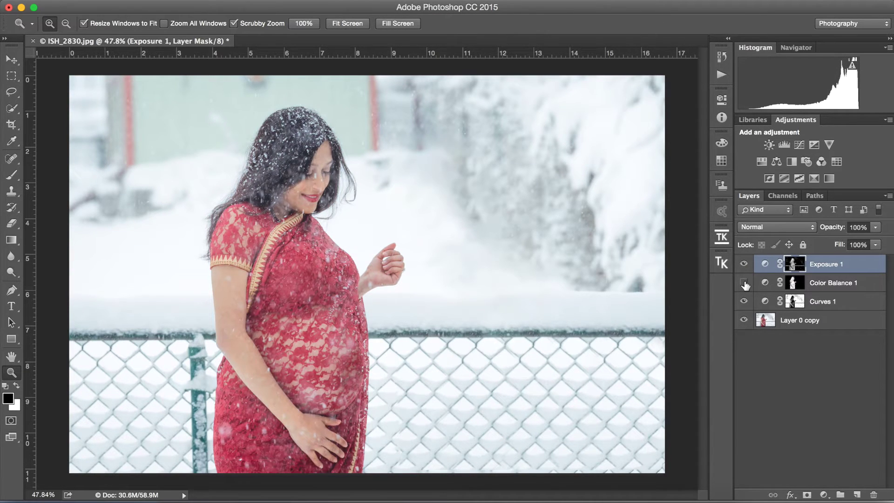
pyautogui.click(744, 301)
pyautogui.click(744, 301)
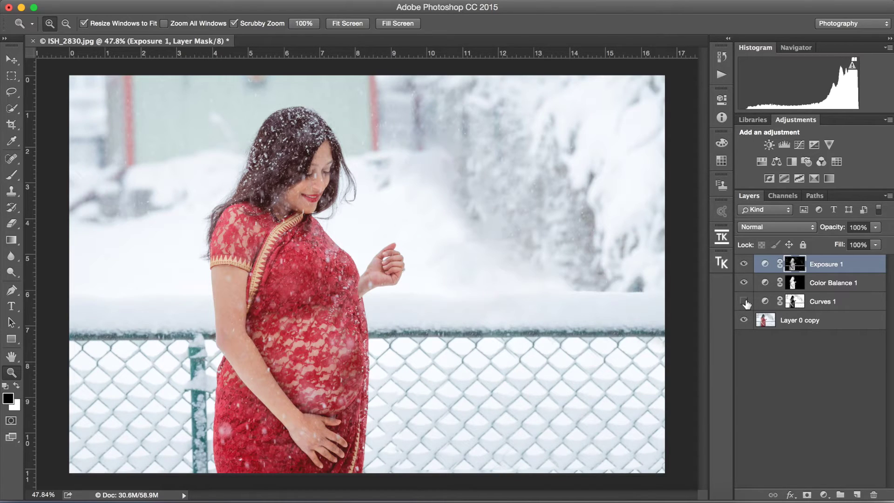
pyautogui.click(744, 301)
pyautogui.click(744, 283)
pyautogui.click(743, 282)
pyautogui.click(743, 264)
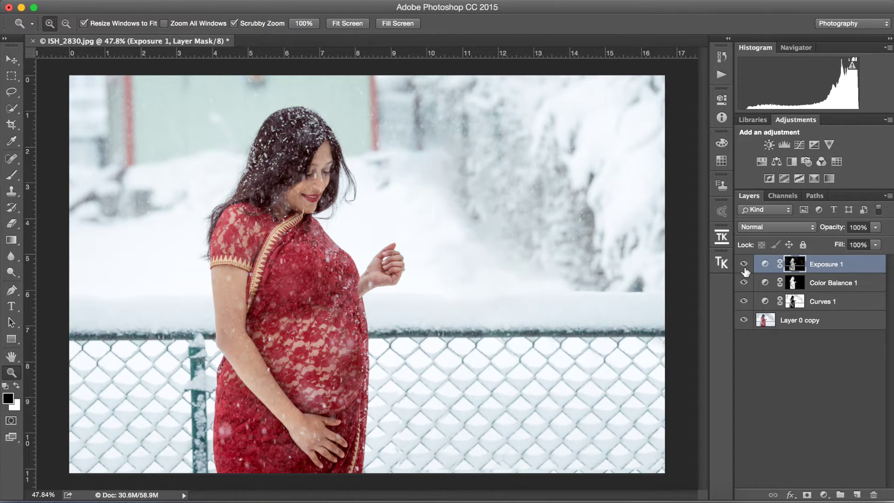
pyautogui.click(743, 264)
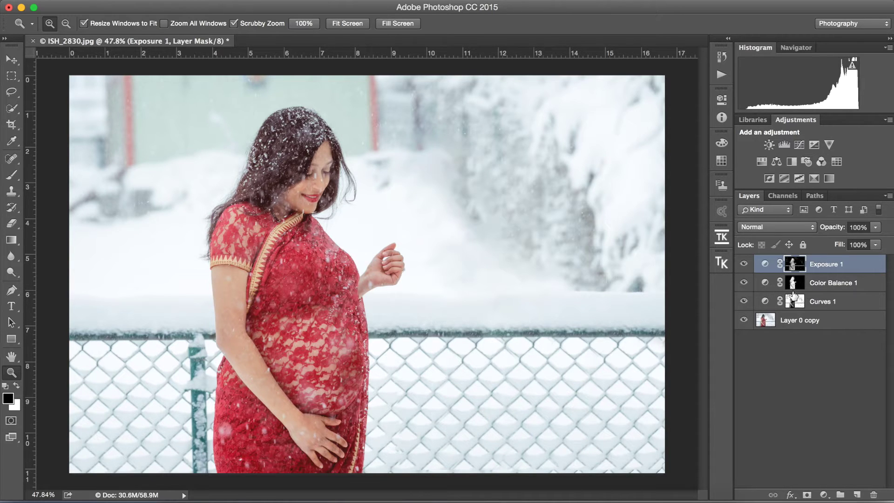
pyautogui.click(798, 370)
pyautogui.click(823, 493)
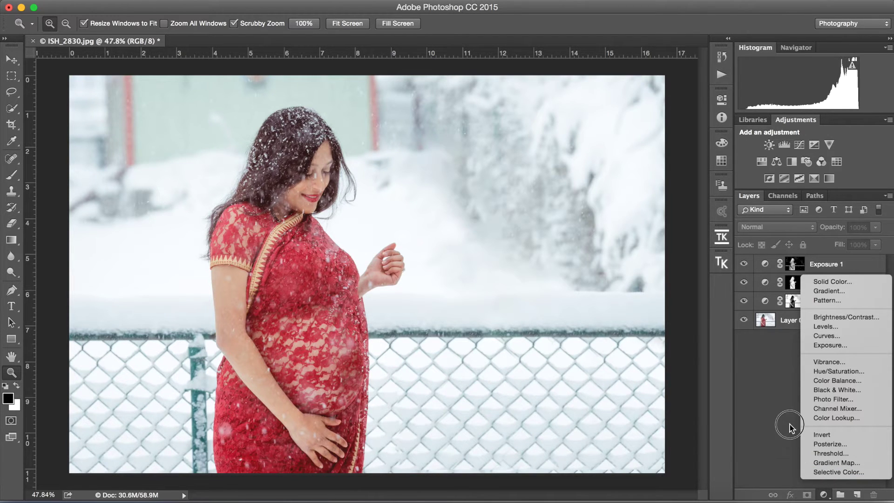
pyautogui.click(833, 381)
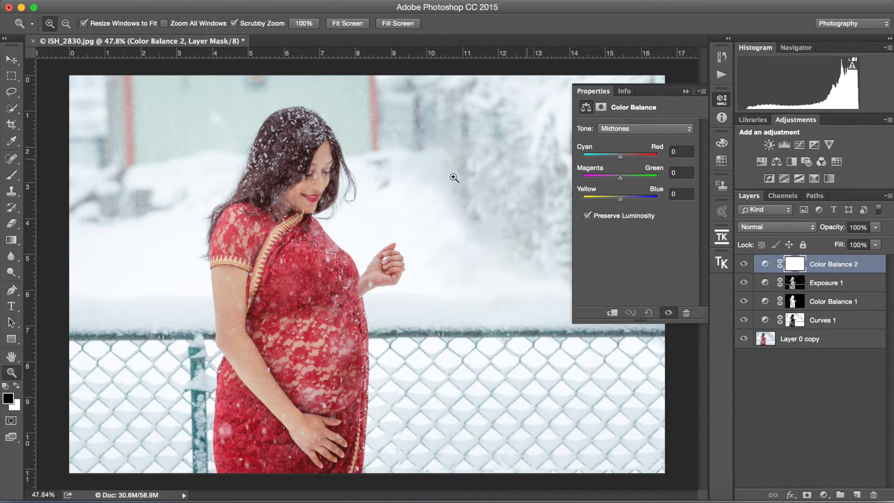
pyautogui.click(687, 92)
pyautogui.moveTo(827, 263); pyautogui.dragTo(873, 494)
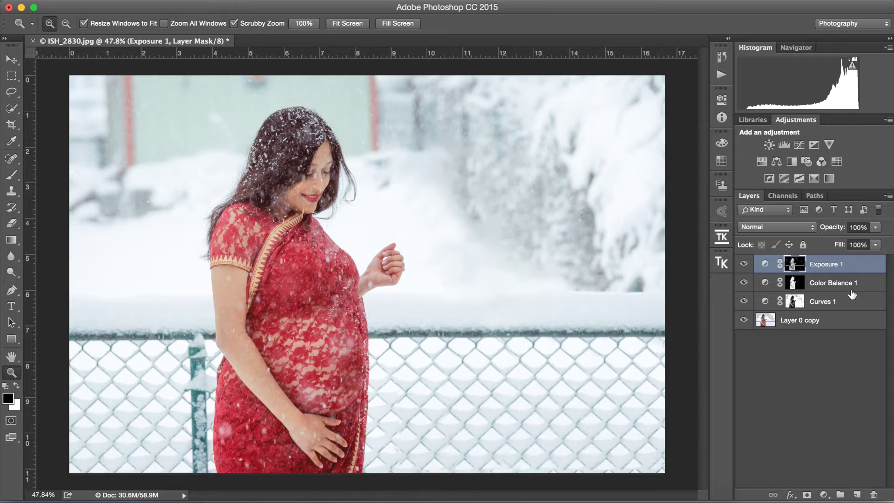
pyautogui.click(816, 459)
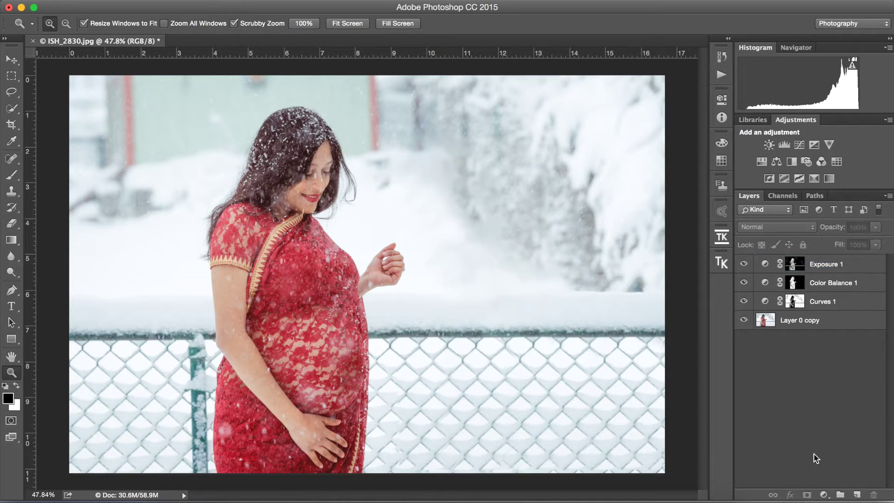
# Step: Add a turquoise #4aefca Solid Color fill layer and move it to the top of the layer stack
pyautogui.doubleClick(829, 322)
pyautogui.click(772, 157)
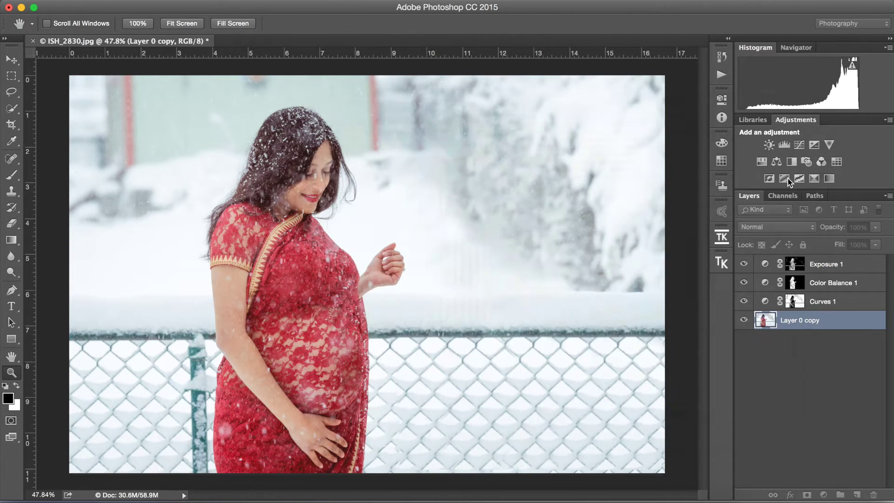
pyautogui.click(823, 495)
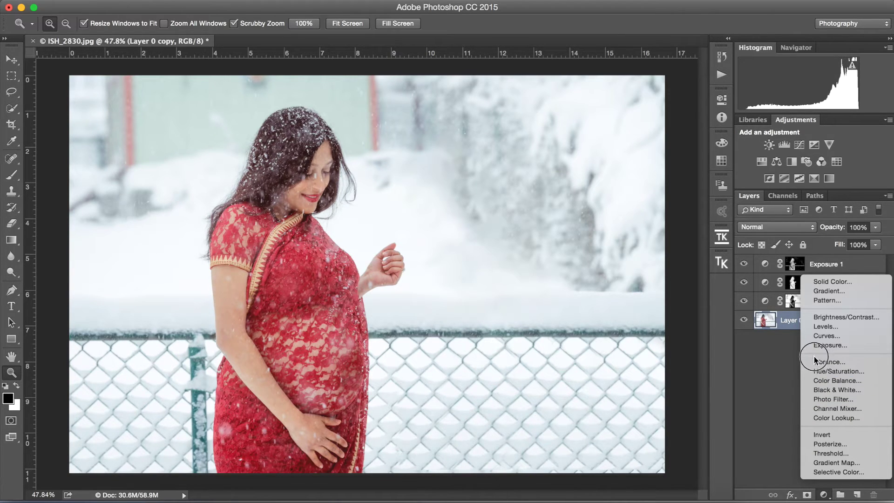
pyautogui.click(832, 281)
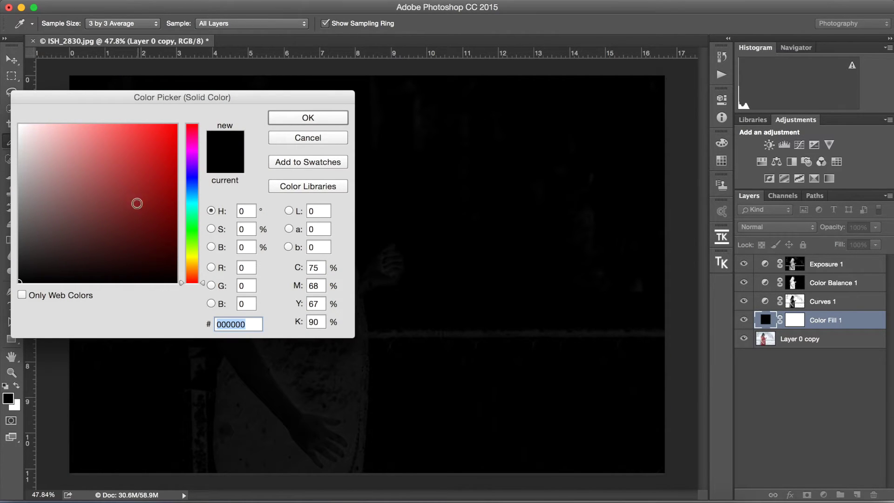
pyautogui.moveTo(197, 263); pyautogui.dragTo(198, 198)
pyautogui.moveTo(139, 154); pyautogui.dragTo(156, 129)
pyautogui.moveTo(205, 215)
pyautogui.mouseDown()
pyautogui.moveTo(196, 220)
pyautogui.moveTo(197, 276)
pyautogui.moveTo(201, 212)
pyautogui.mouseUp()
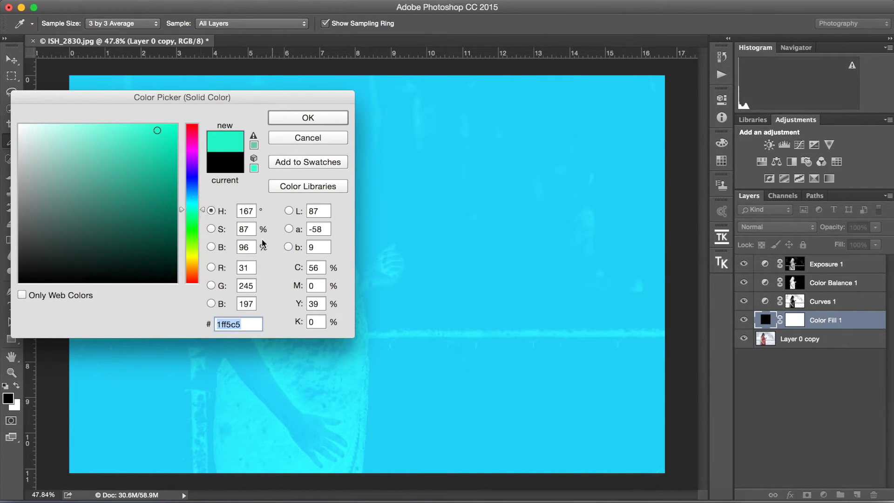
pyautogui.moveTo(136, 160)
pyautogui.mouseDown()
pyautogui.moveTo(141, 135)
pyautogui.moveTo(128, 134)
pyautogui.mouseUp()
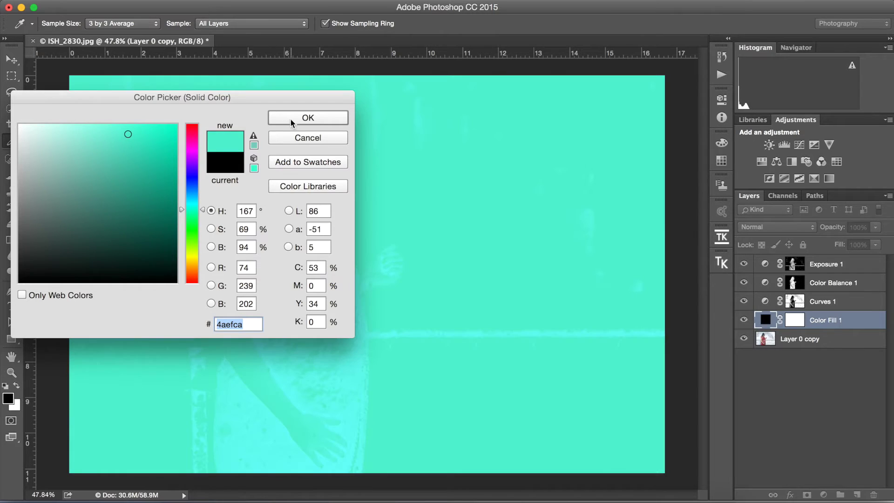
pyautogui.click(294, 118)
pyautogui.moveTo(822, 320); pyautogui.dragTo(828, 263)
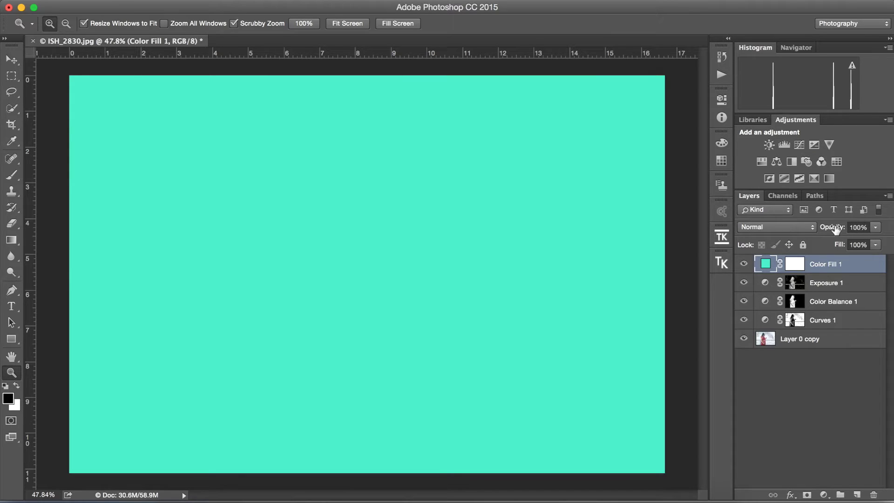
# Step: Set the Color Fill 1 layer to 14% opacity and Lighten blending
pyautogui.moveTo(833, 227); pyautogui.dragTo(787, 242)
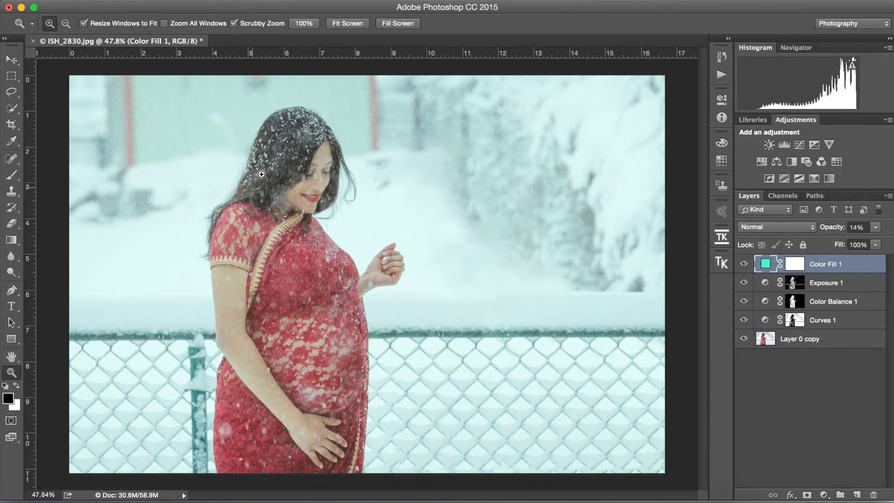
pyautogui.click(760, 228)
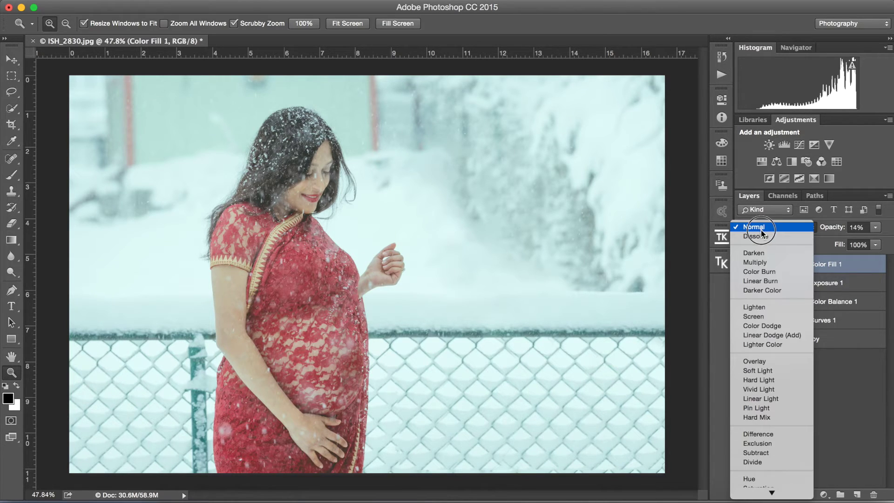
pyautogui.click(759, 316)
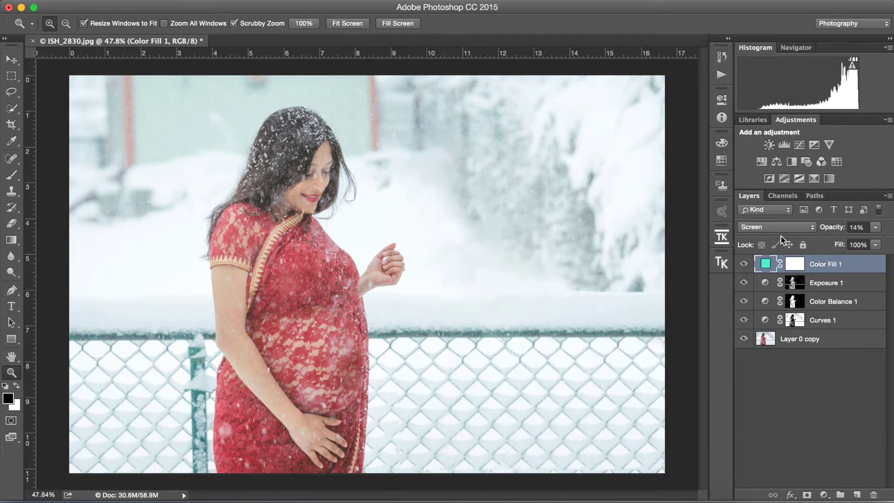
pyautogui.click(779, 226)
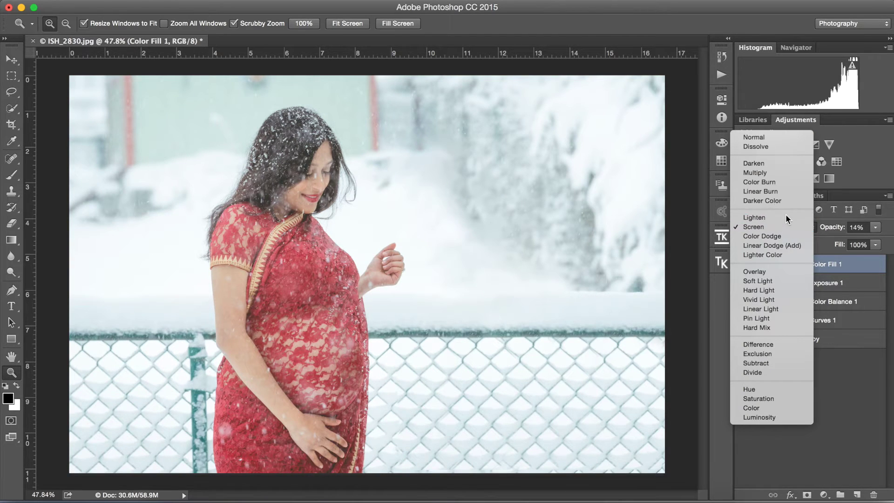
pyautogui.click(786, 214)
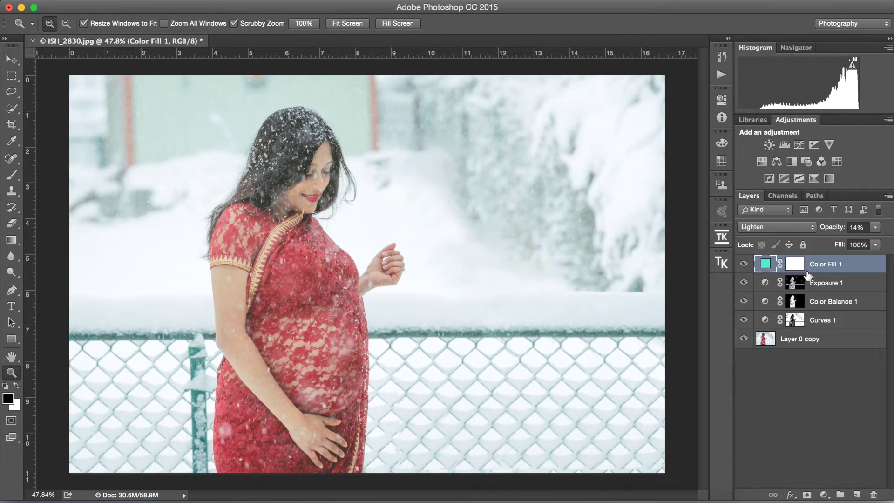
# Step: Apply the merged RGB image to the Color Fill 1 mask with Multiply blending at 100% opacity
pyautogui.click(792, 267)
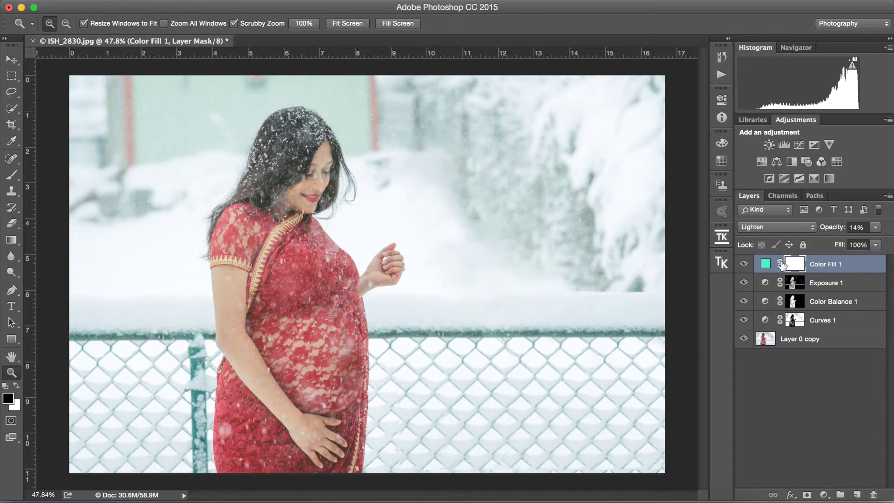
pyautogui.click(161, 0)
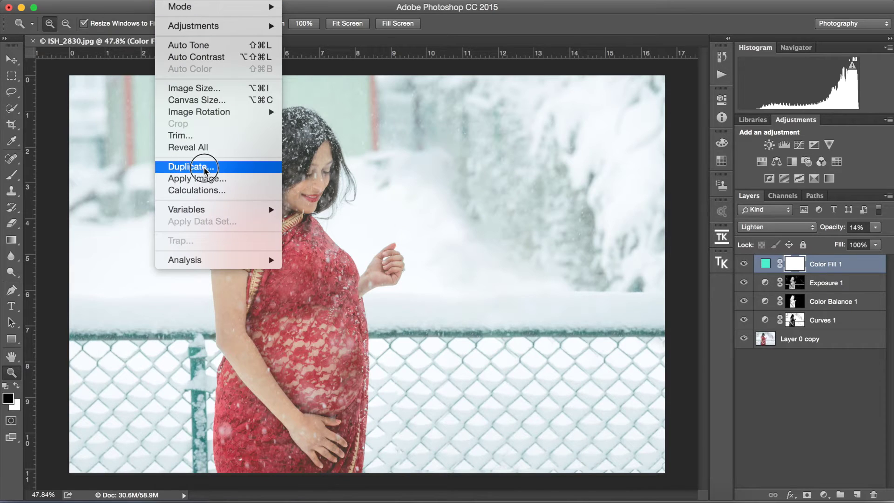
pyautogui.click(219, 176)
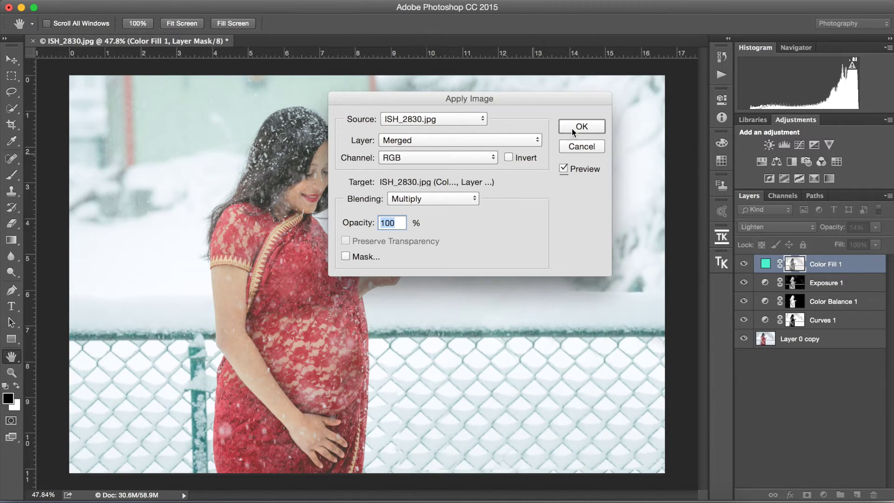
pyautogui.click(571, 128)
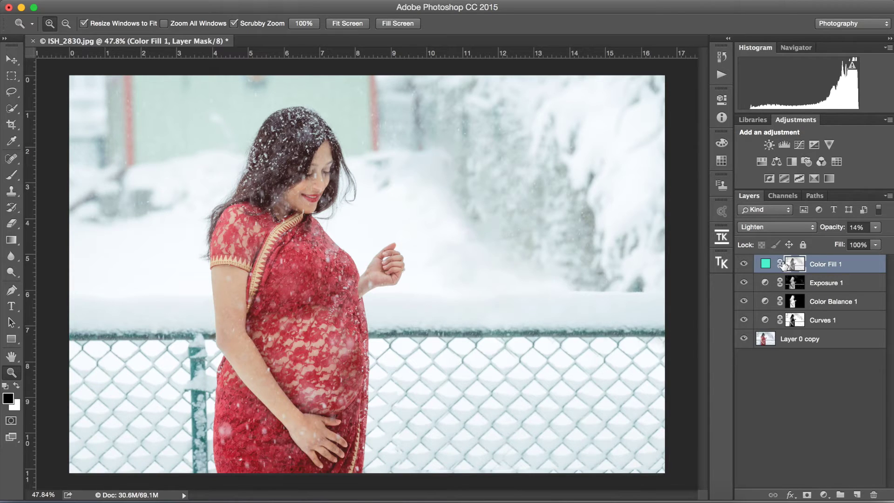
# Step: Increase the Color Fill 1 mask's contrast with Levels, setting black input to 104 and white input to 239, and adjust the midtones
pyautogui.press('super+l')
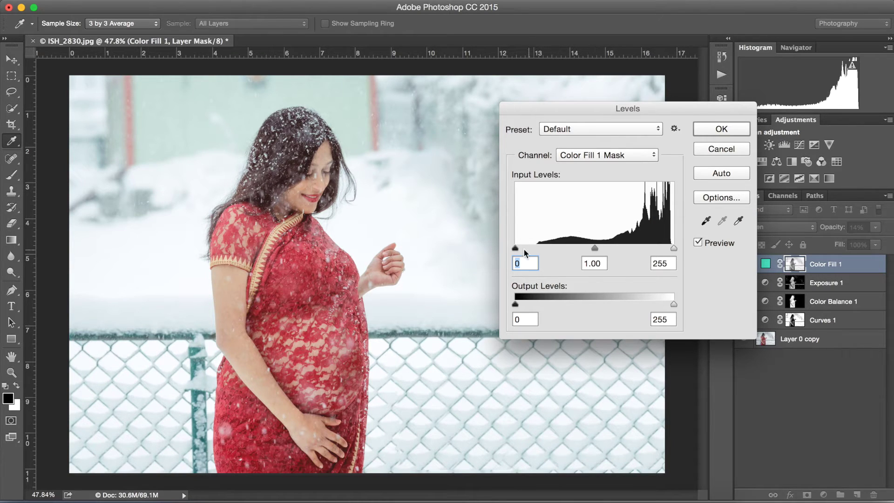
pyautogui.moveTo(515, 247); pyautogui.dragTo(619, 249)
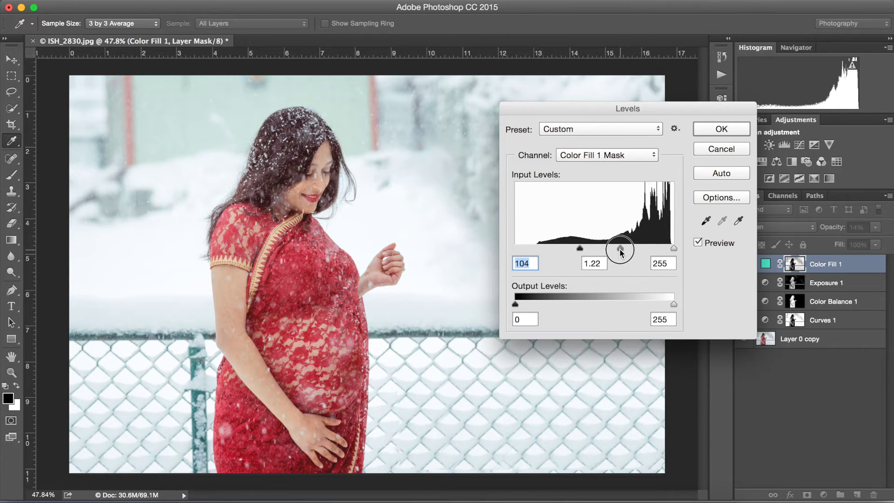
pyautogui.click(664, 251)
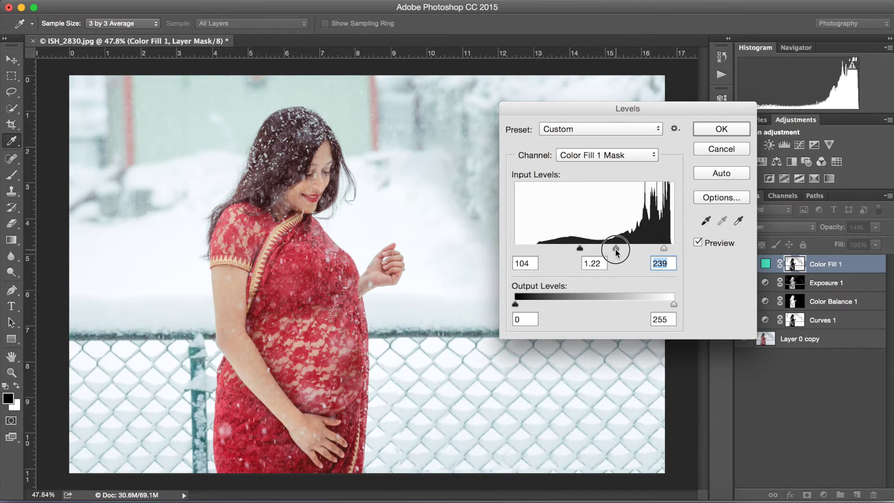
pyautogui.moveTo(613, 250); pyautogui.dragTo(614, 250)
pyautogui.click(708, 151)
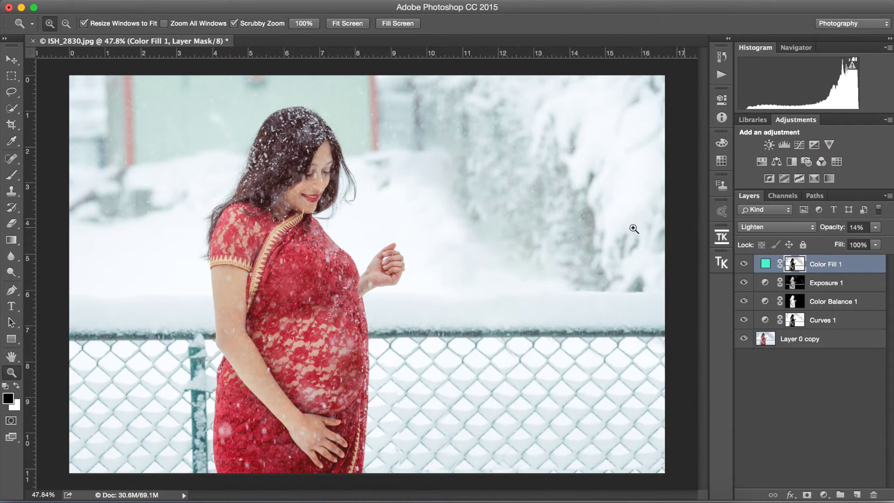
# Step: Display the Color Fill 1 mask on its own to examine its light and dark areas, and return to the normal image view
pyautogui.keyDown('alt'); pyautogui.click(793, 264); pyautogui.keyUp('alt')
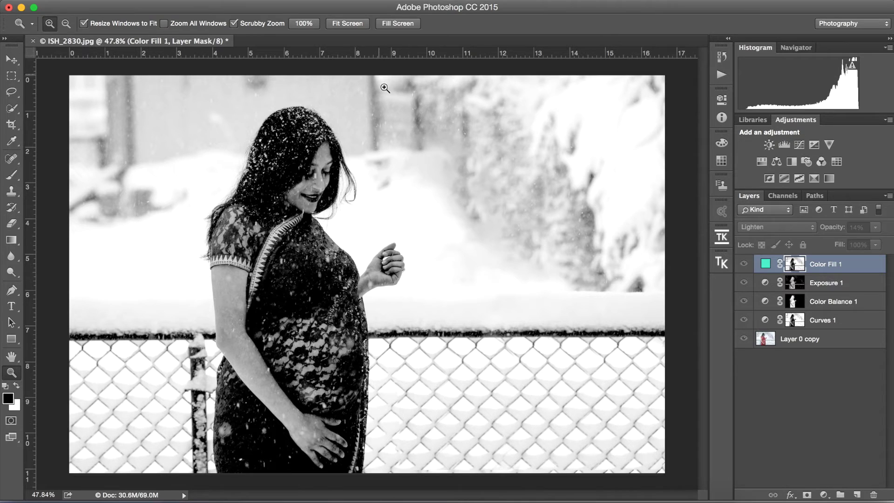
pyautogui.press('b')
pyautogui.press(']')
pyautogui.press(']')
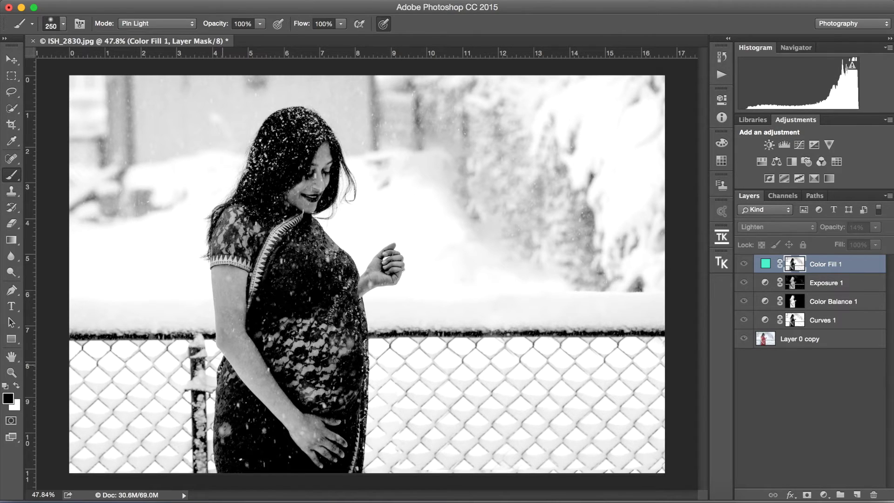
pyautogui.moveTo(233, 240)
pyautogui.mouseDown()
pyautogui.moveTo(231, 253)
pyautogui.moveTo(223, 233)
pyautogui.moveTo(235, 212)
pyautogui.moveTo(236, 303)
pyautogui.moveTo(294, 376)
pyautogui.moveTo(299, 419)
pyautogui.moveTo(315, 344)
pyautogui.moveTo(293, 351)
pyautogui.moveTo(275, 330)
pyautogui.moveTo(294, 353)
pyautogui.mouseUp()
pyautogui.click(13, 60)
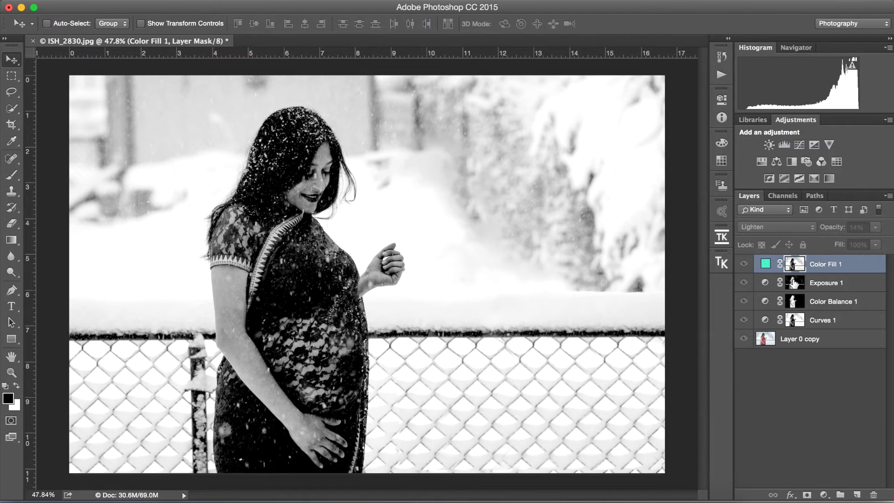
pyautogui.click(807, 342)
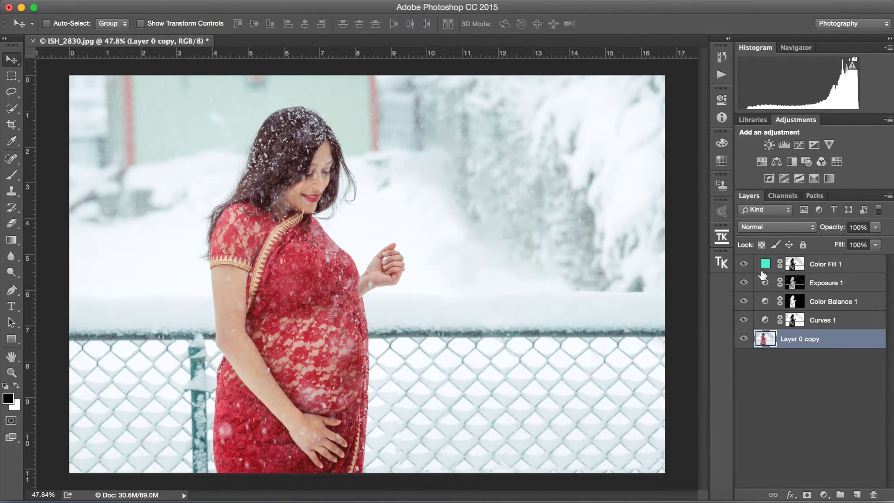
# Step: Compare the portrait with Color Fill 1 hidden and shown, and leave no layer selected
pyautogui.click(744, 264)
pyautogui.click(744, 265)
pyautogui.click(744, 265)
pyautogui.click(744, 265)
pyautogui.click(791, 372)
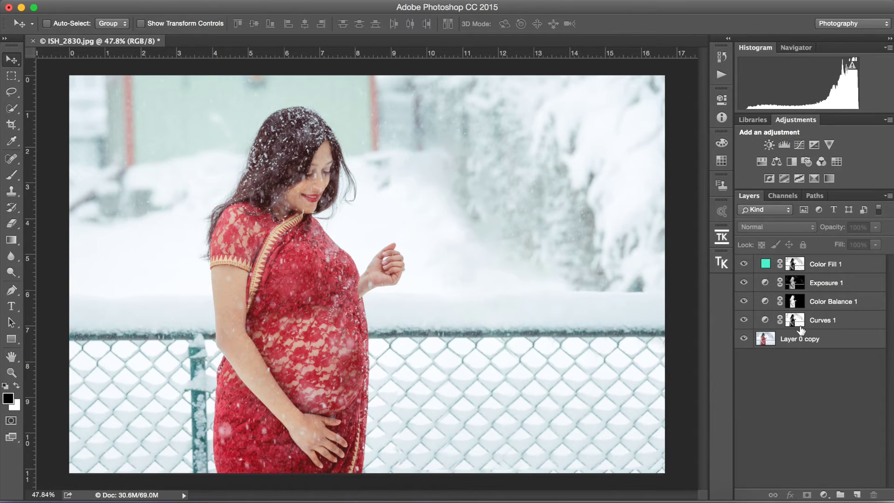
# Step: Stamp all visible layers into a new top layer and make a large rectangular selection leaving a narrow border around the image
pyautogui.press('super')
pyautogui.press('super+alt+shift+e')
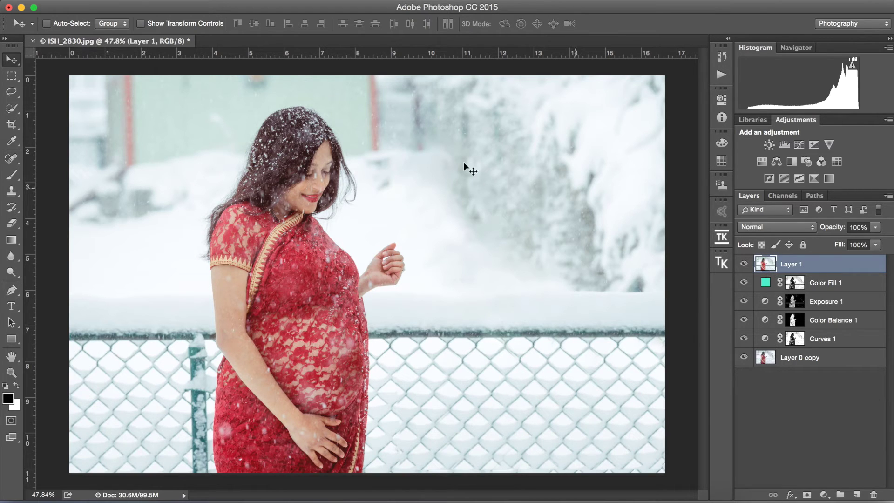
pyautogui.click(11, 75)
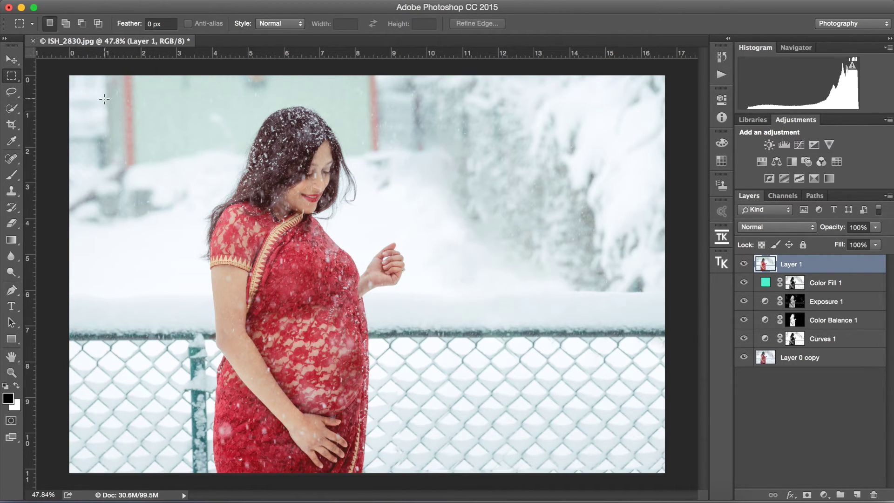
pyautogui.moveTo(106, 100); pyautogui.dragTo(628, 454)
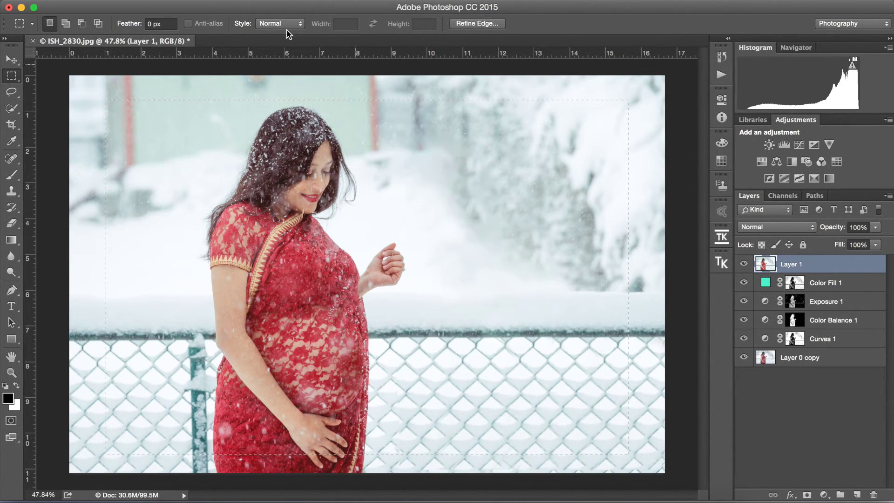
# Step: Feather the rectangular selection by 300 pixels, delete the selected area from Layer 1, and deselect
pyautogui.click(285, 2)
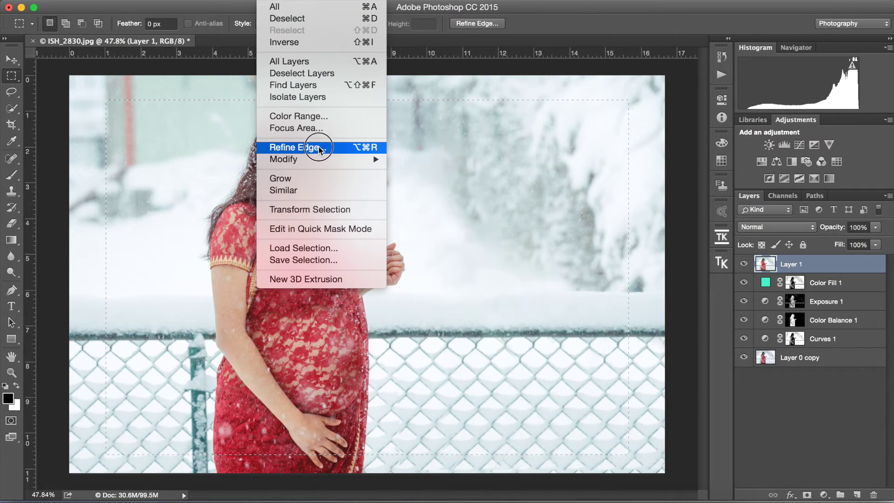
pyautogui.moveTo(320, 159)
pyautogui.click(421, 207)
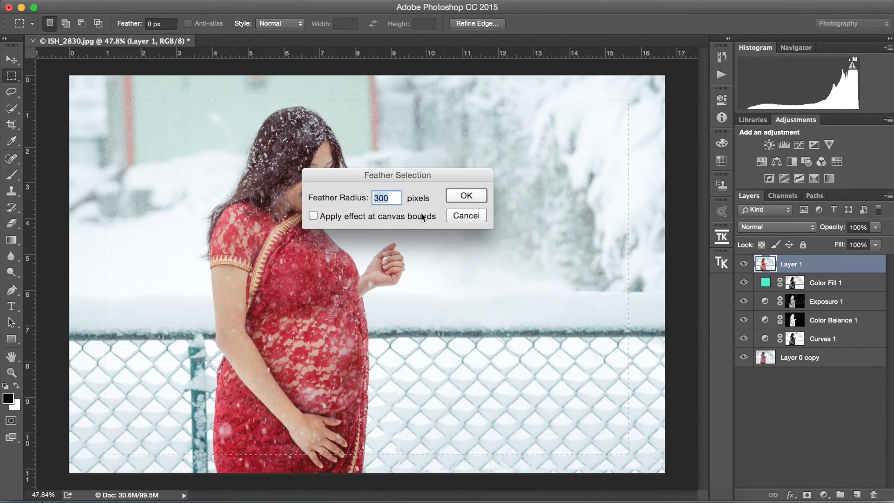
pyautogui.click(466, 195)
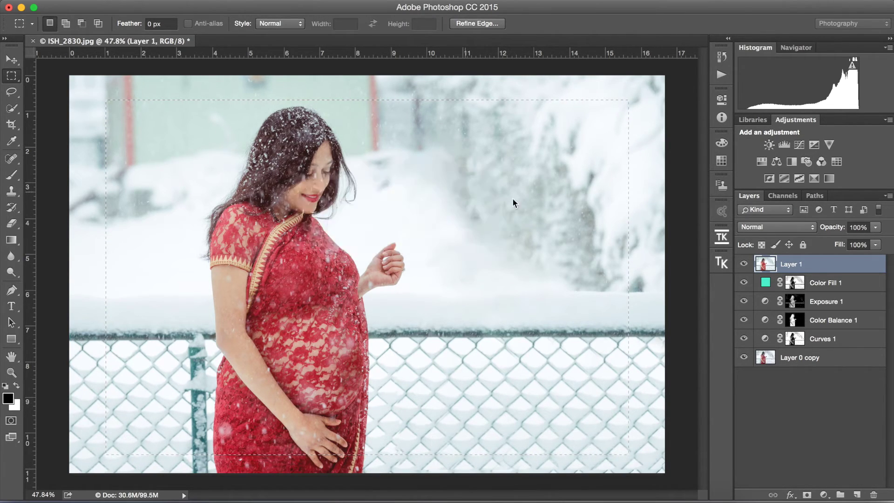
pyautogui.press('Delete')
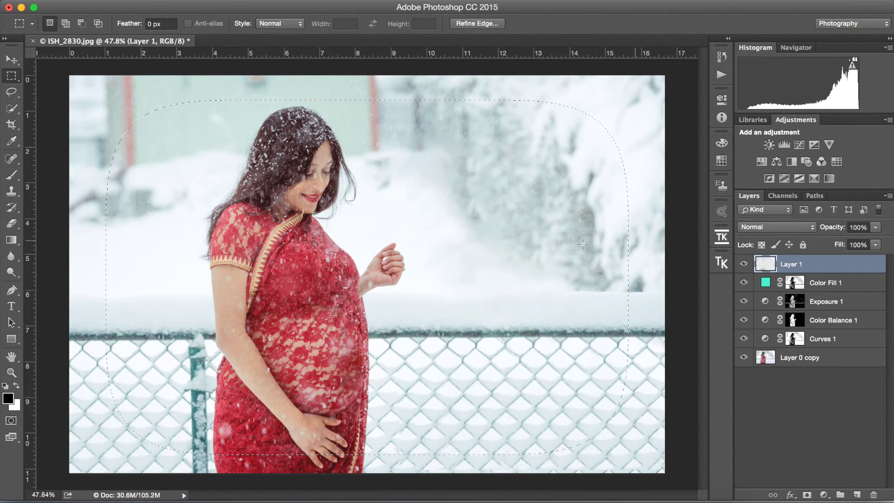
pyautogui.press('super+d')
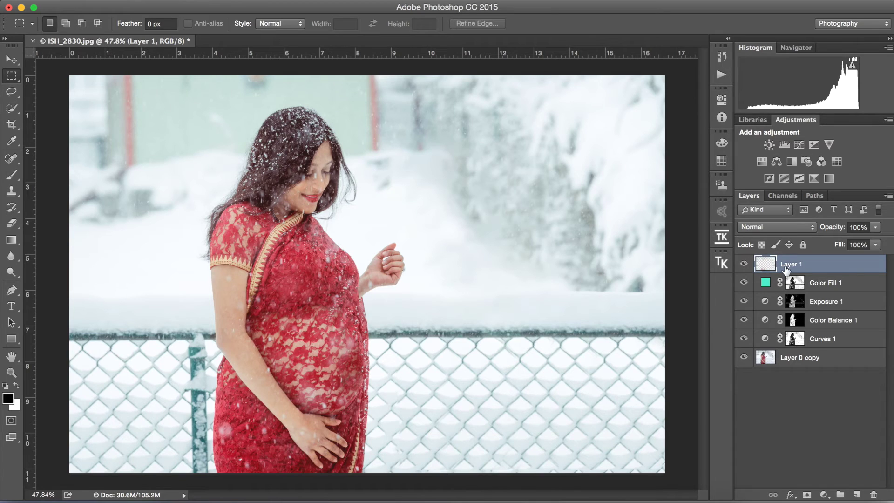
# Step: Set Layer 1 to Multiply blending to darken the image edges as a vignette
pyautogui.click(782, 228)
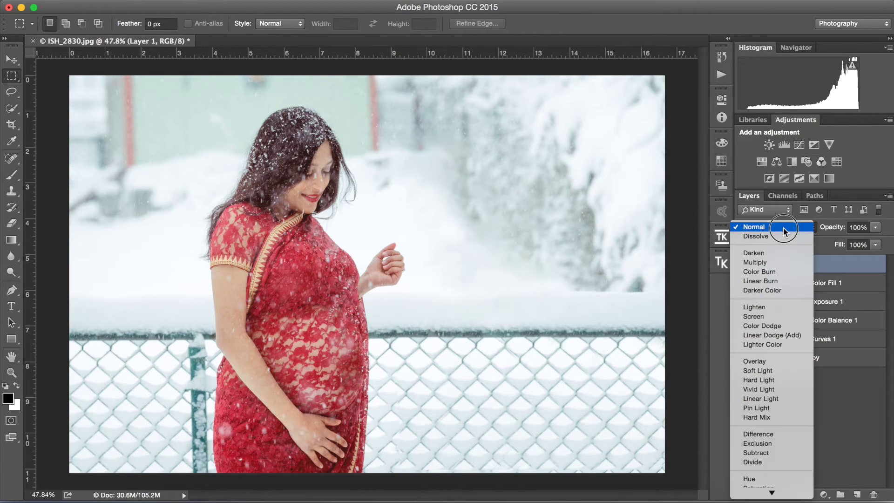
pyautogui.click(768, 262)
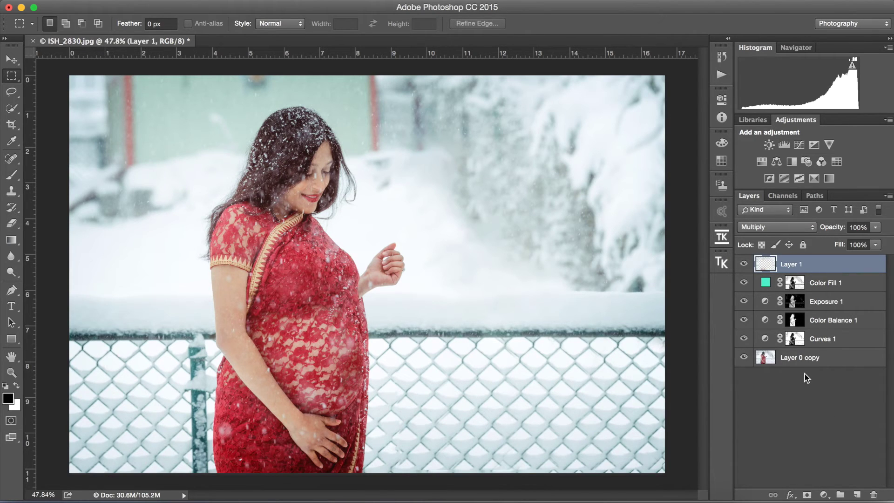
pyautogui.click(791, 402)
# Step: Group the layers from Layer 1 down through Curves 1 and name the group Adjustments
pyautogui.click(818, 271)
pyautogui.click(814, 287)
pyautogui.click(824, 271)
pyautogui.keyDown('shift'); pyautogui.click(824, 340); pyautogui.keyUp('shift')
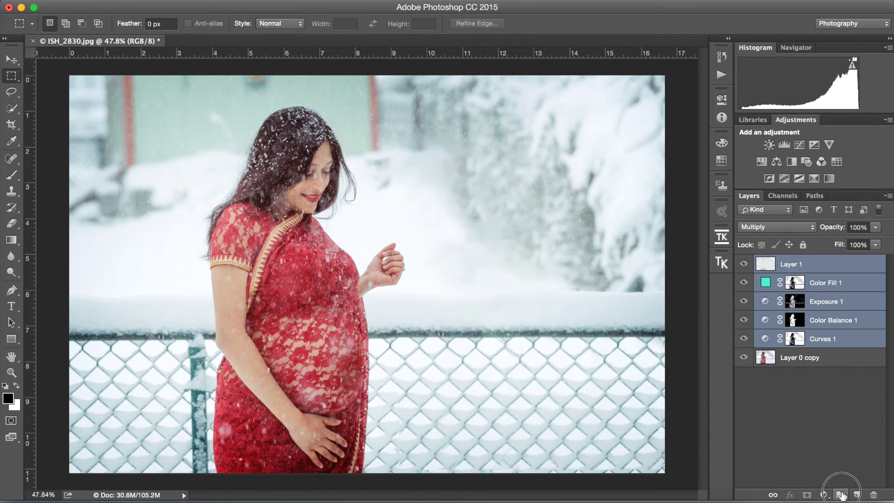
pyautogui.click(839, 494)
pyautogui.doubleClick(790, 263)
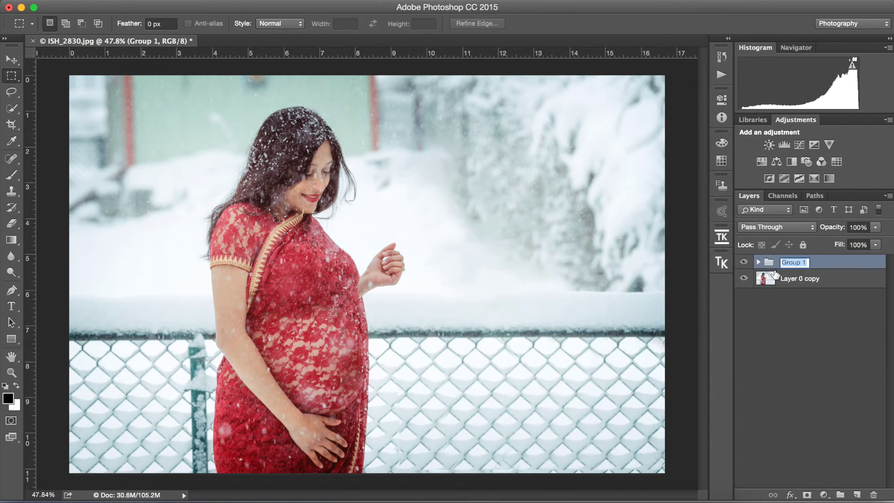
pyautogui.write('Adjustments')
pyautogui.press('Return')
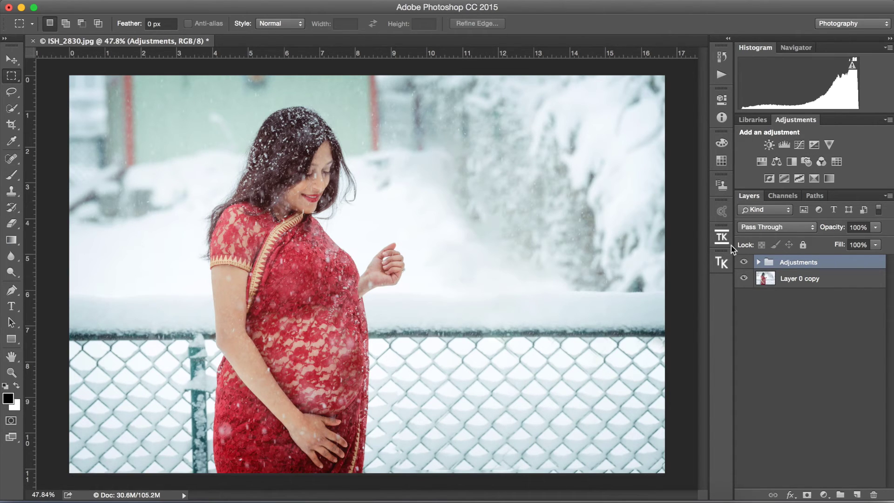
# Step: Compare the portrait with the Adjustments group hidden and shown, and review the layers inside the group
pyautogui.click(745, 262)
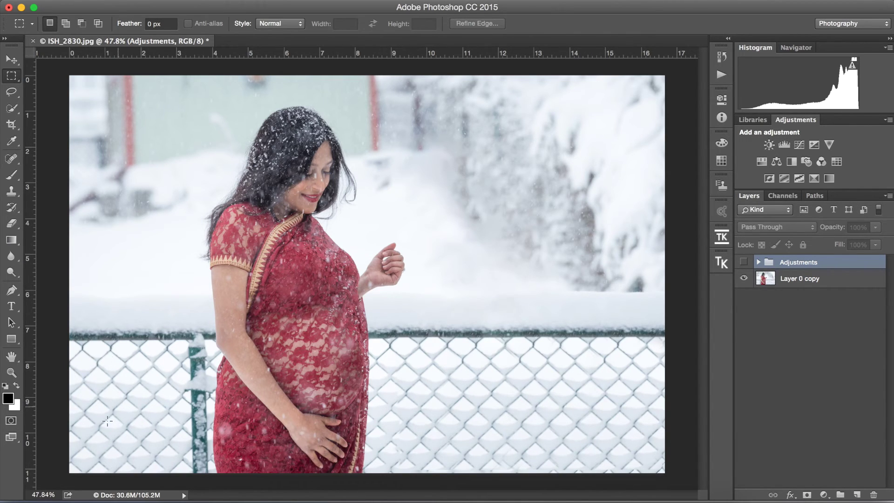
pyautogui.click(743, 262)
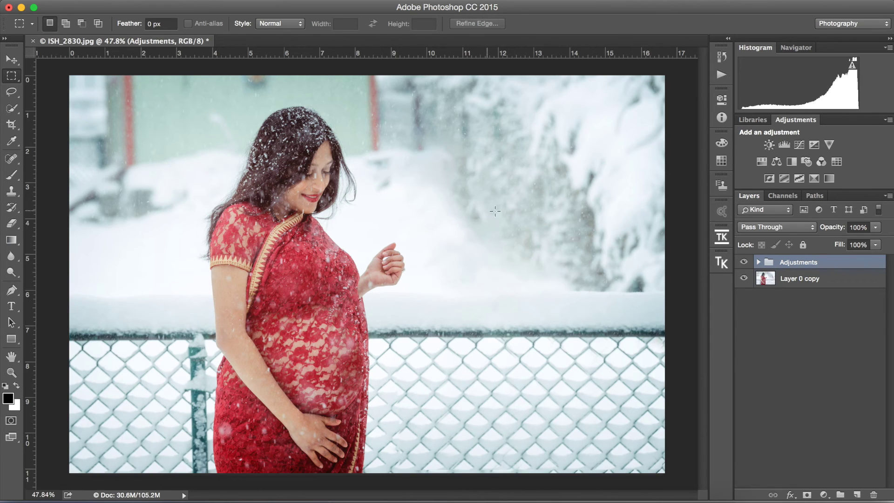
pyautogui.click(760, 261)
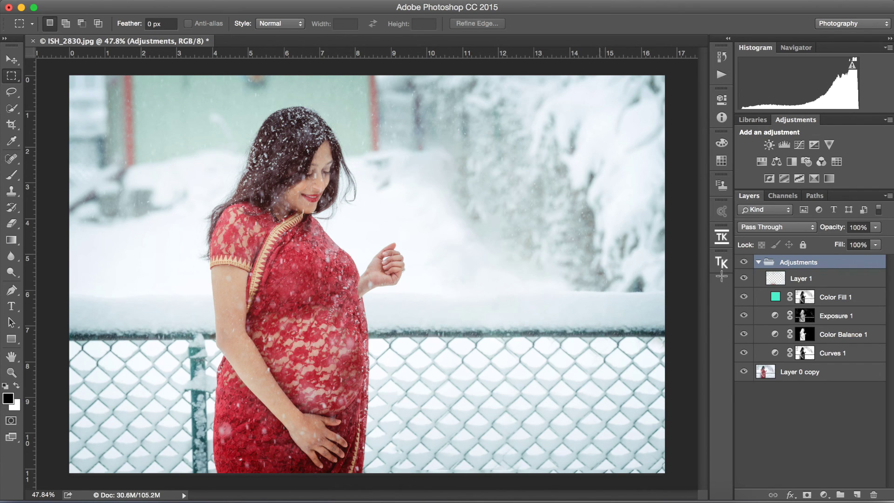
pyautogui.click(758, 262)
pyautogui.click(743, 262)
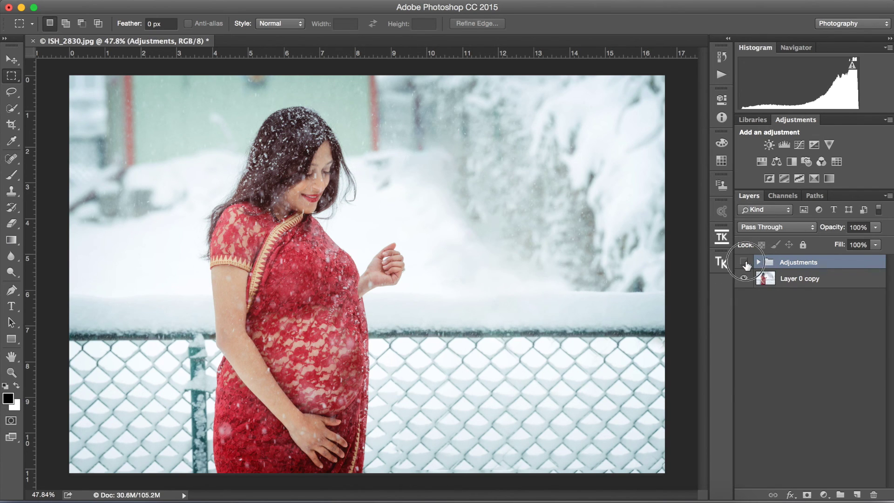
pyautogui.click(743, 263)
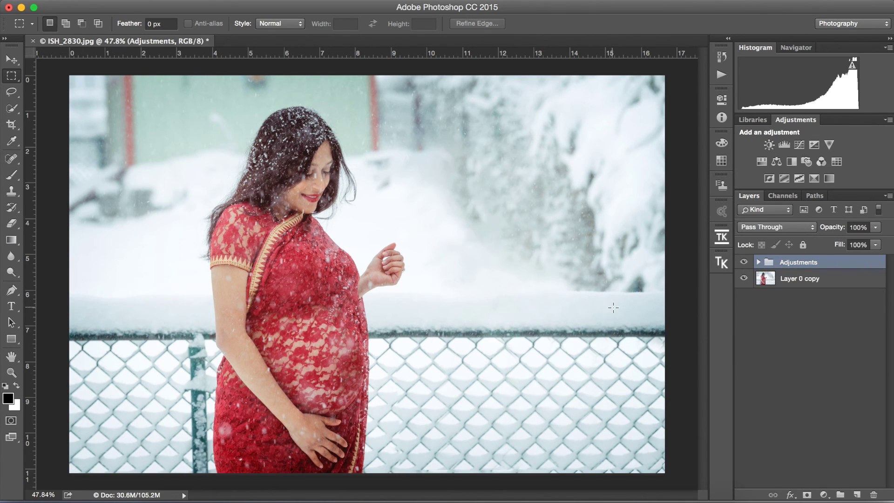